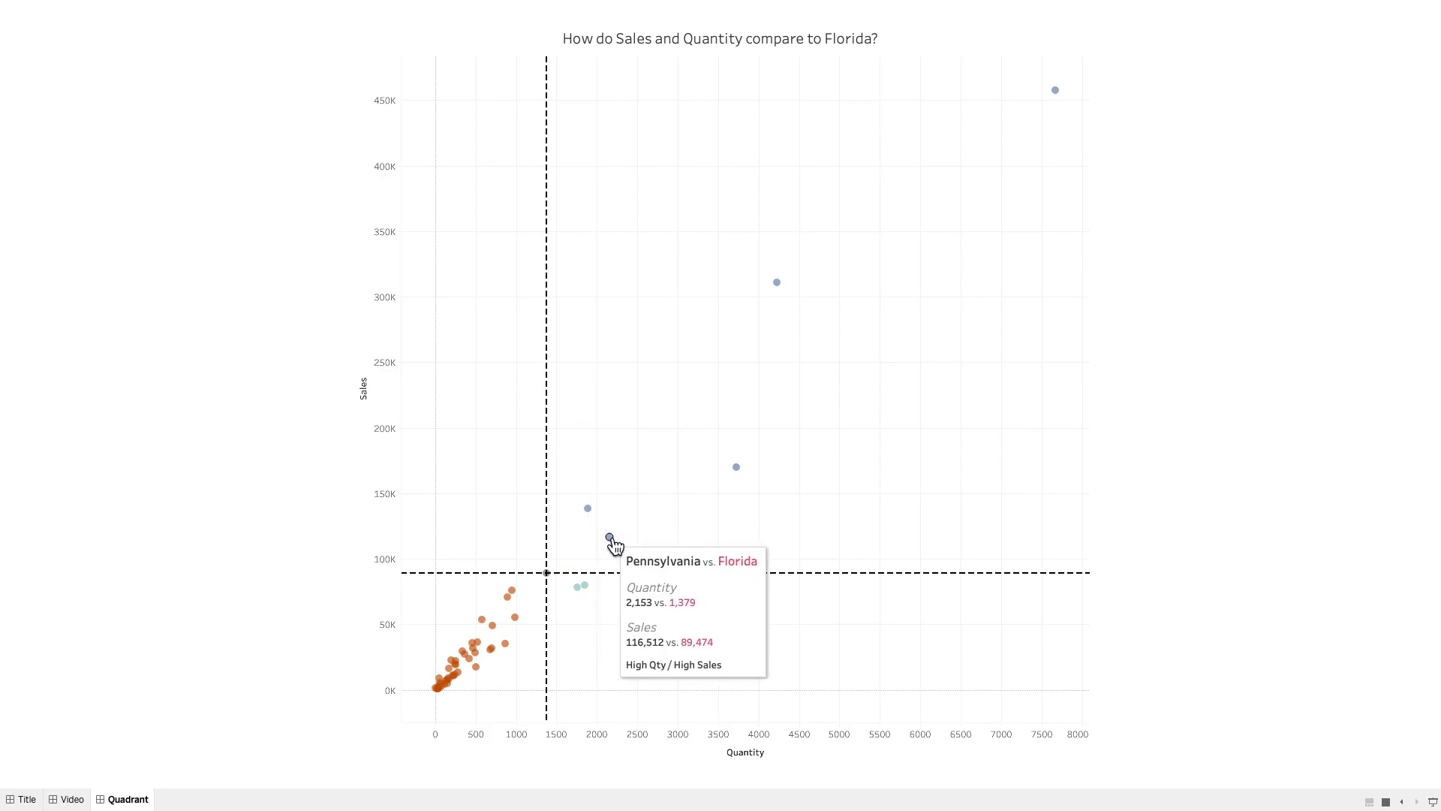
Step: On the Quadrant dashboard, click Pennsylvania, Georgia, Massachusetts, then Pennsylvania again to move the comparison
left_click(609, 538)
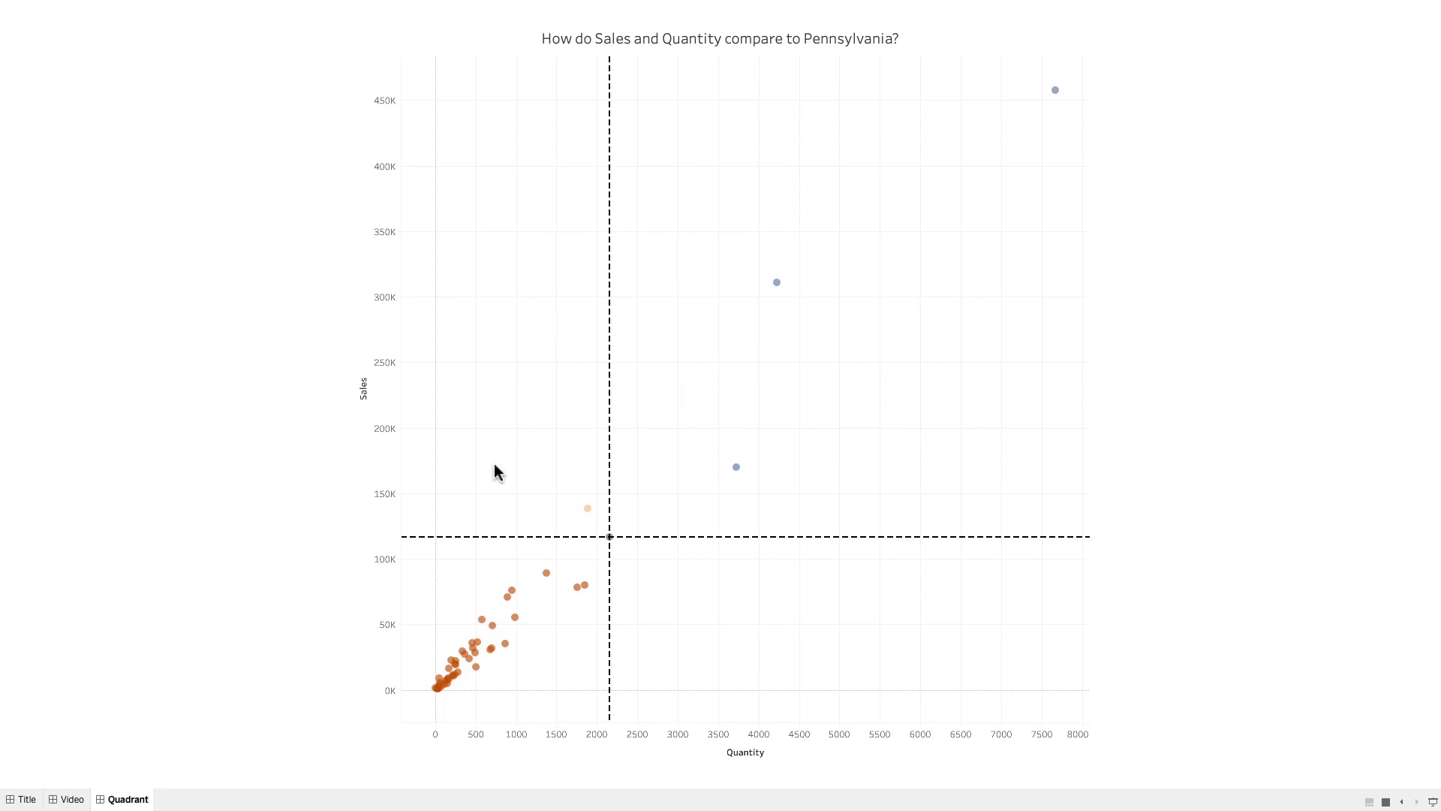
mouse_move(502, 638)
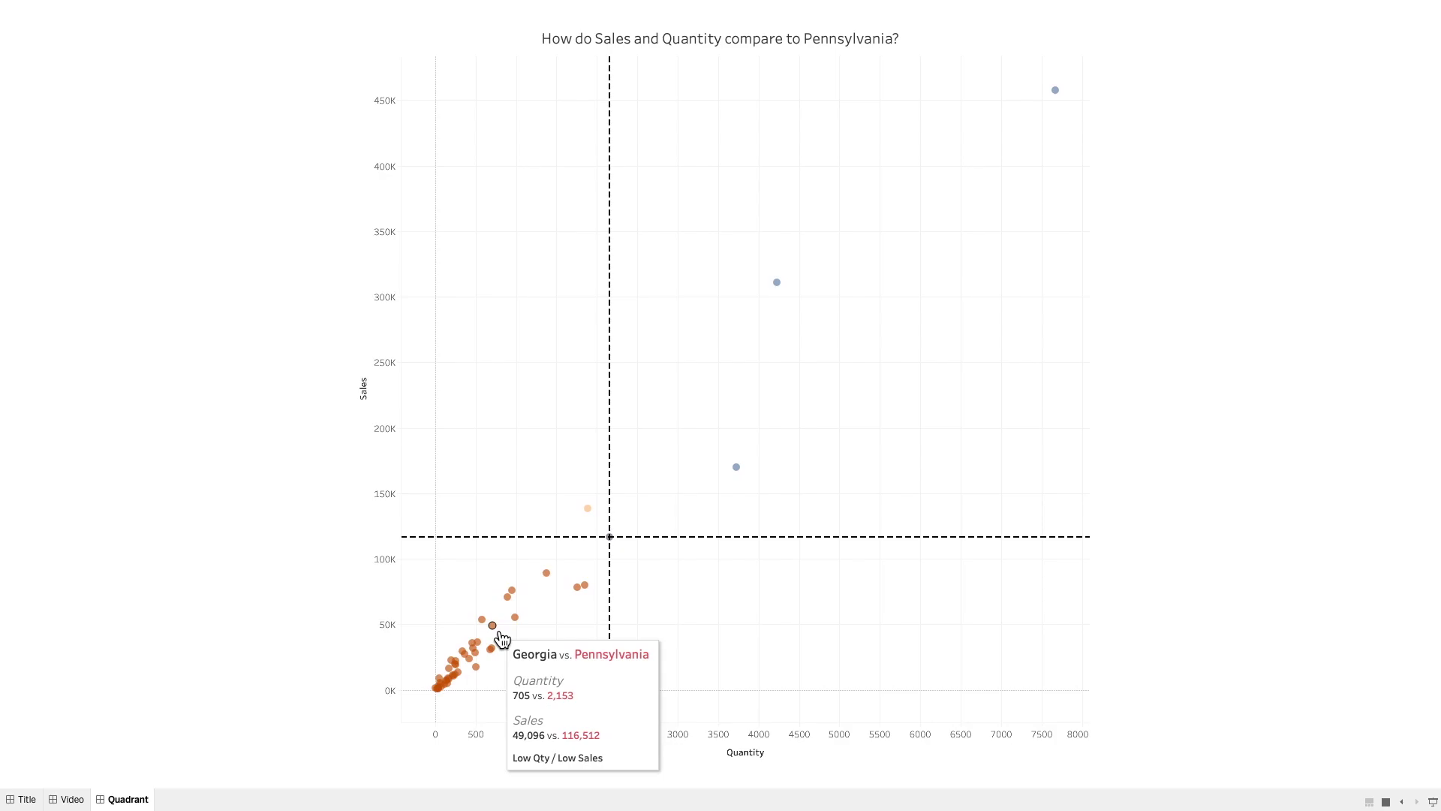
left_click(502, 637)
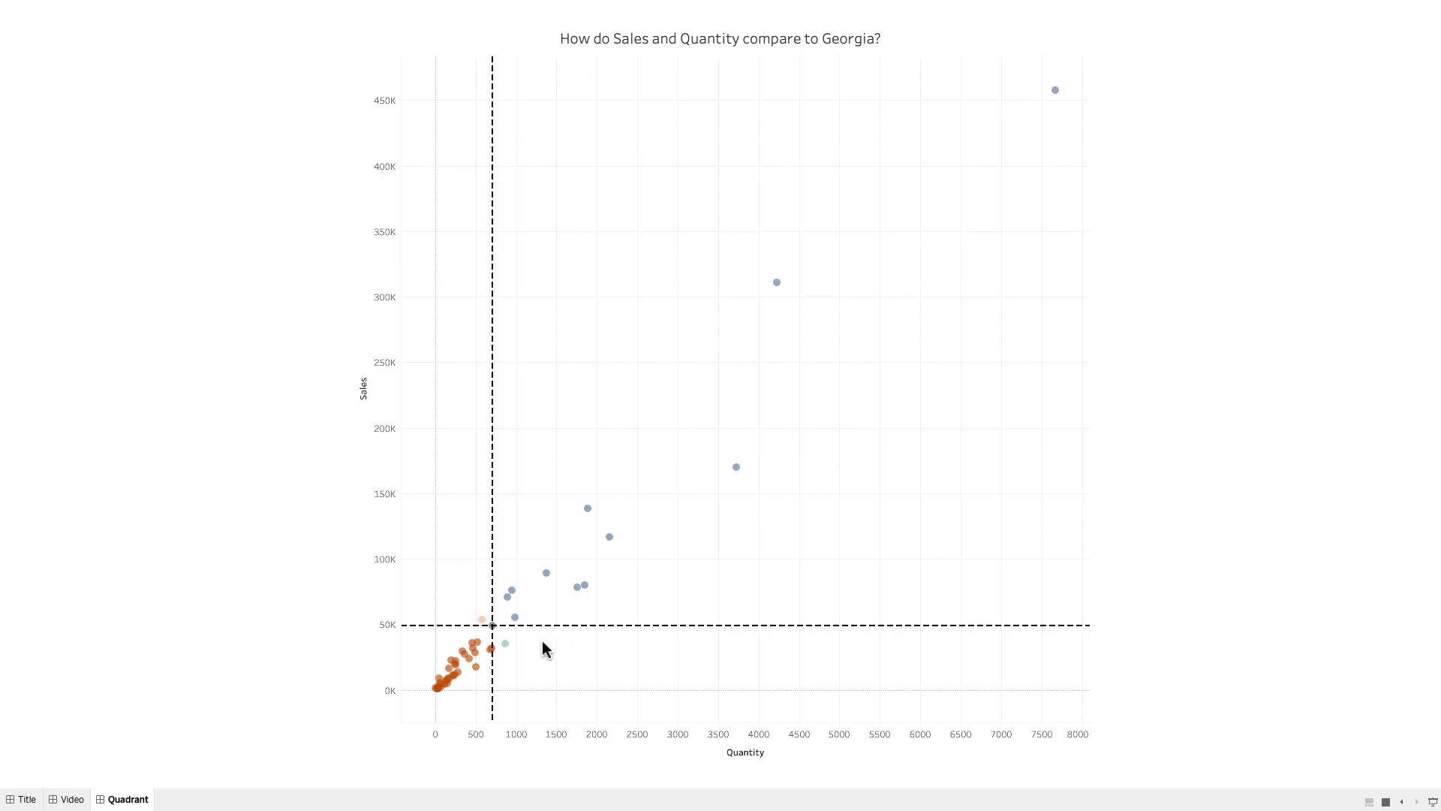
mouse_move(493, 655)
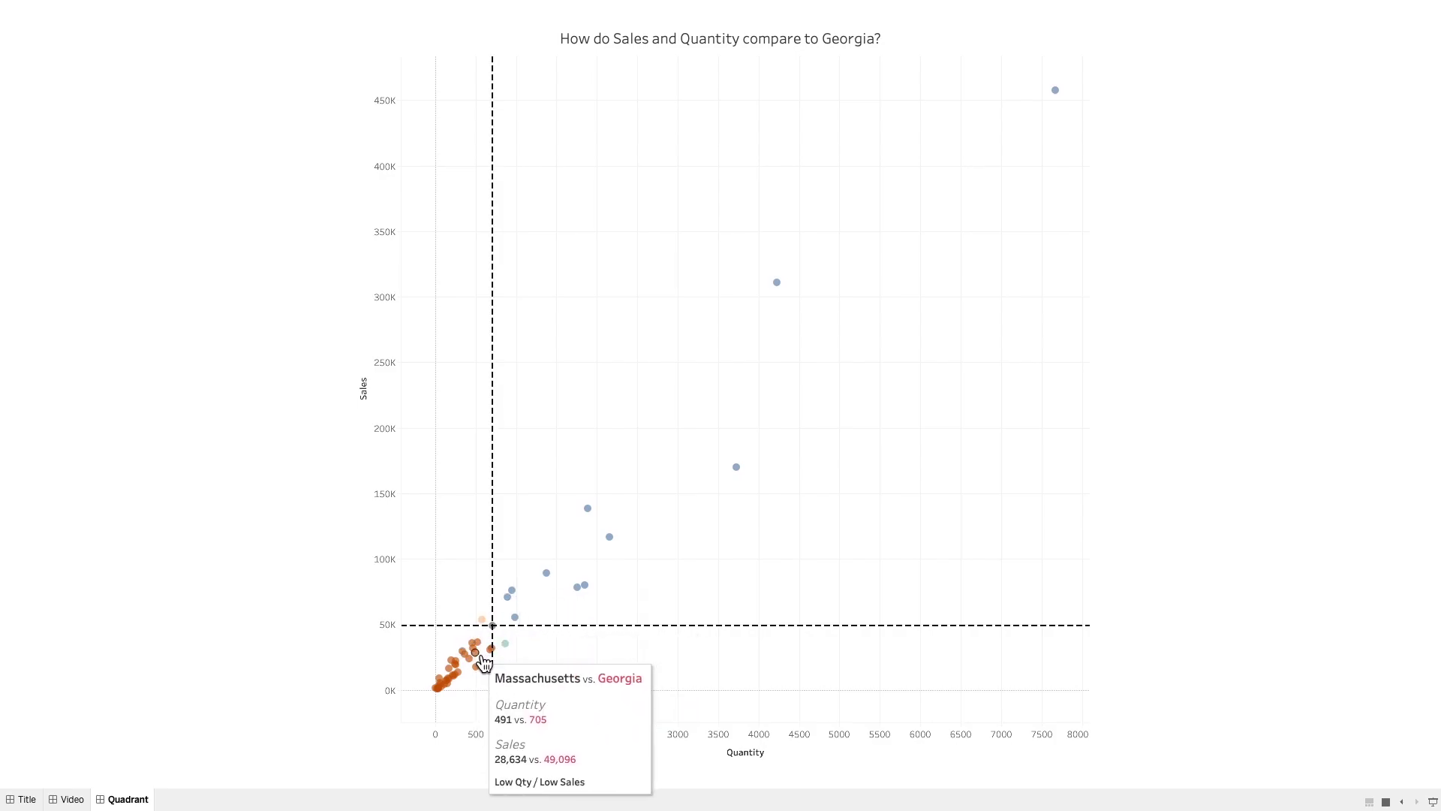
left_click(479, 656)
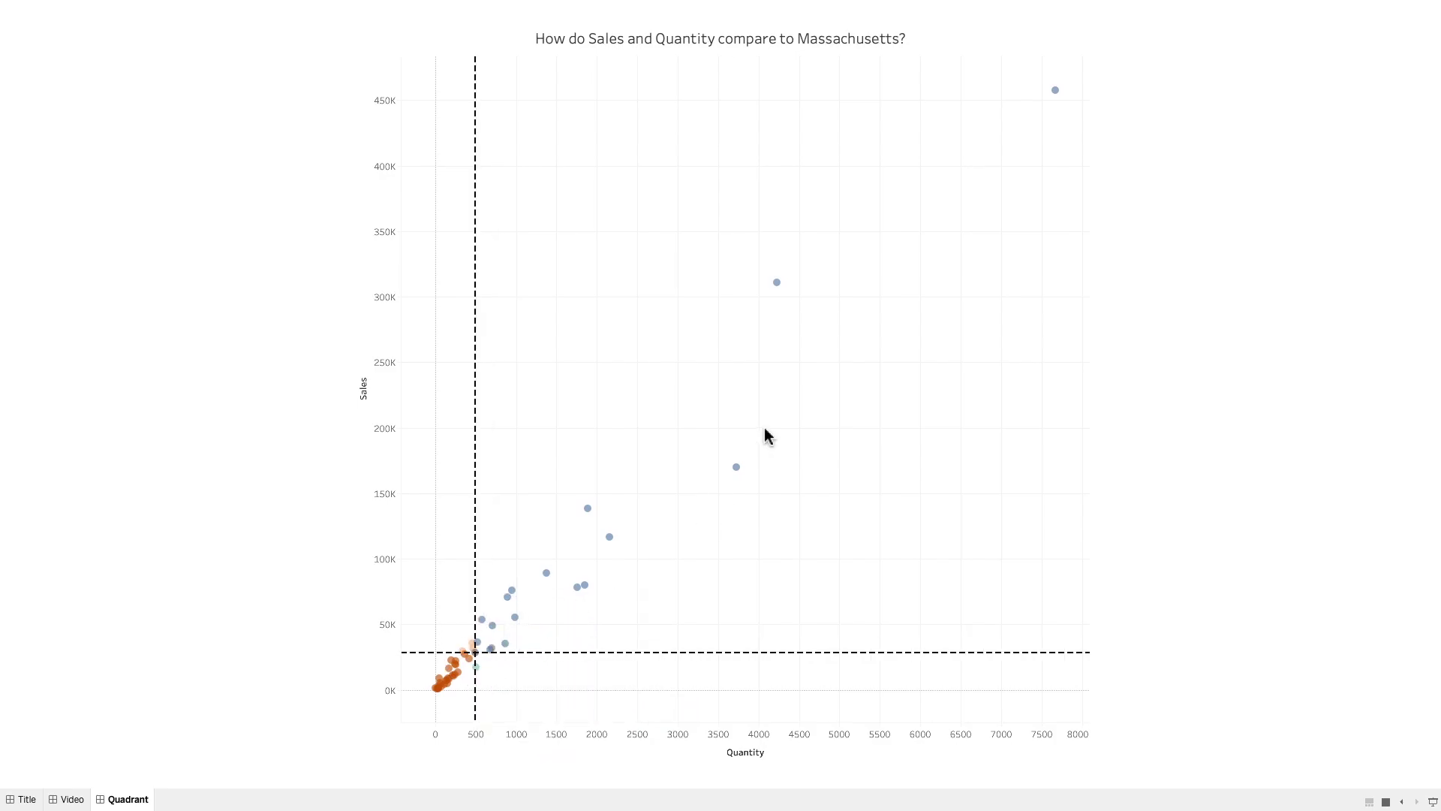
left_click(609, 537)
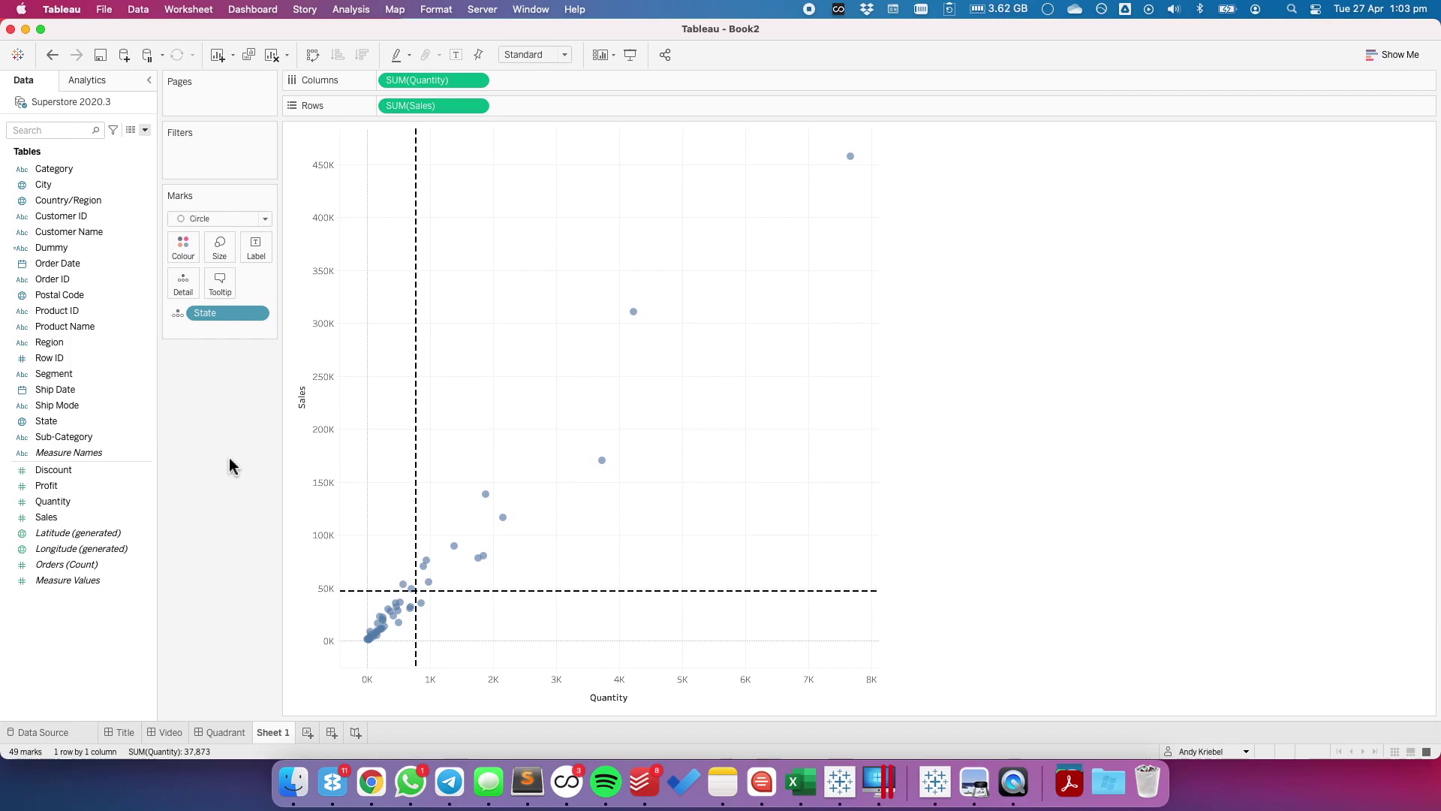
Step: On Sheet 1, select a state mark, clear the selection, and bring up the State field's options
left_click(479, 559)
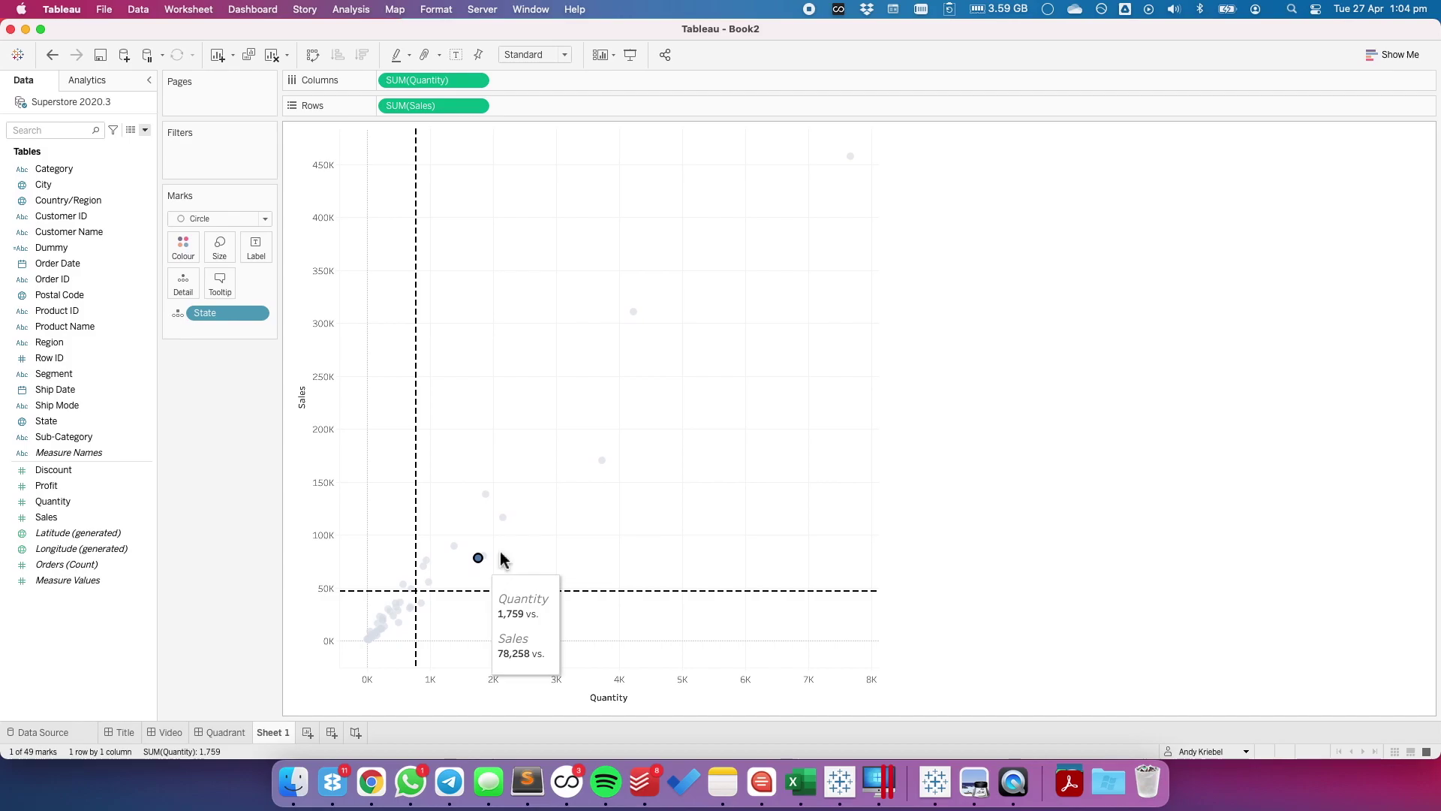
left_click(543, 545)
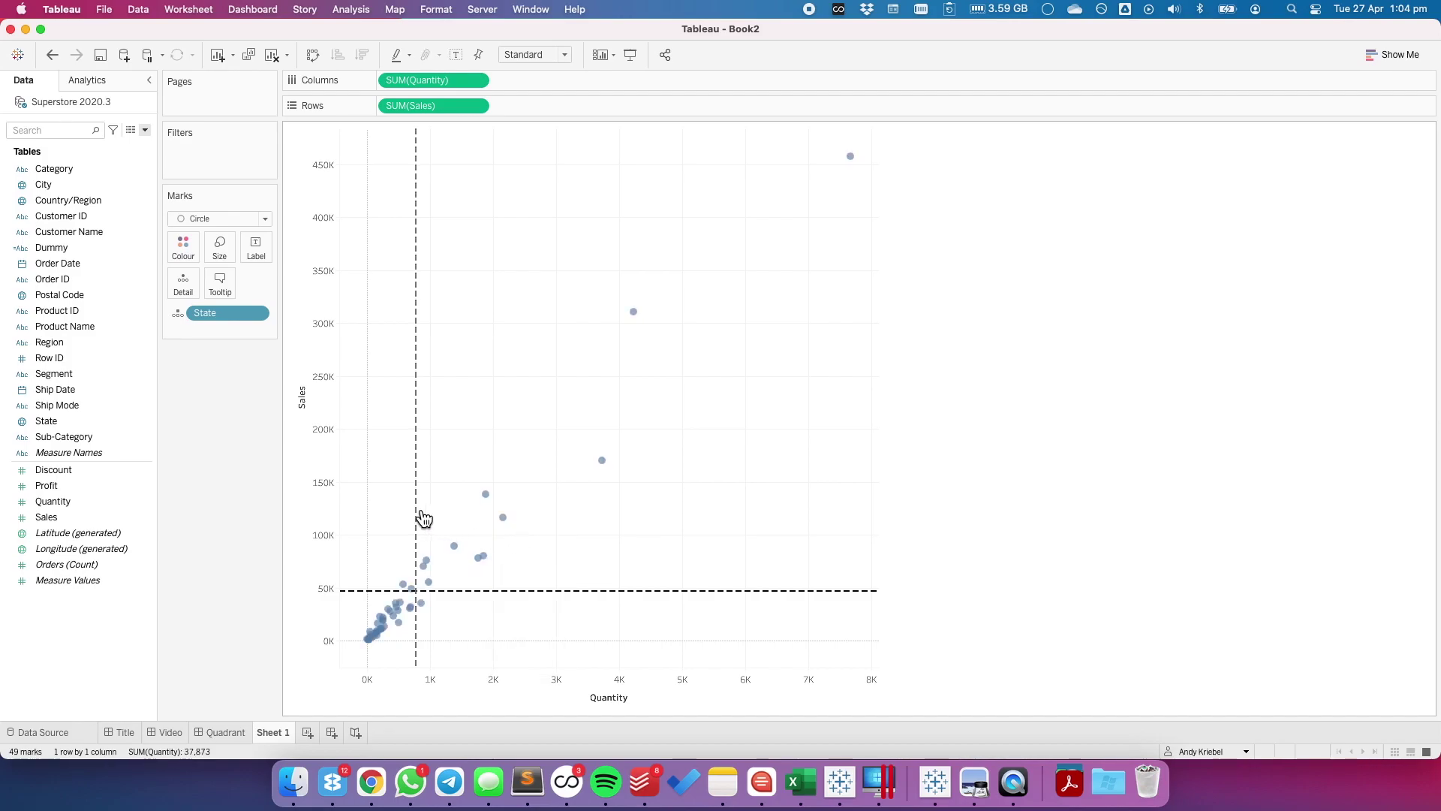
right_click(118, 432)
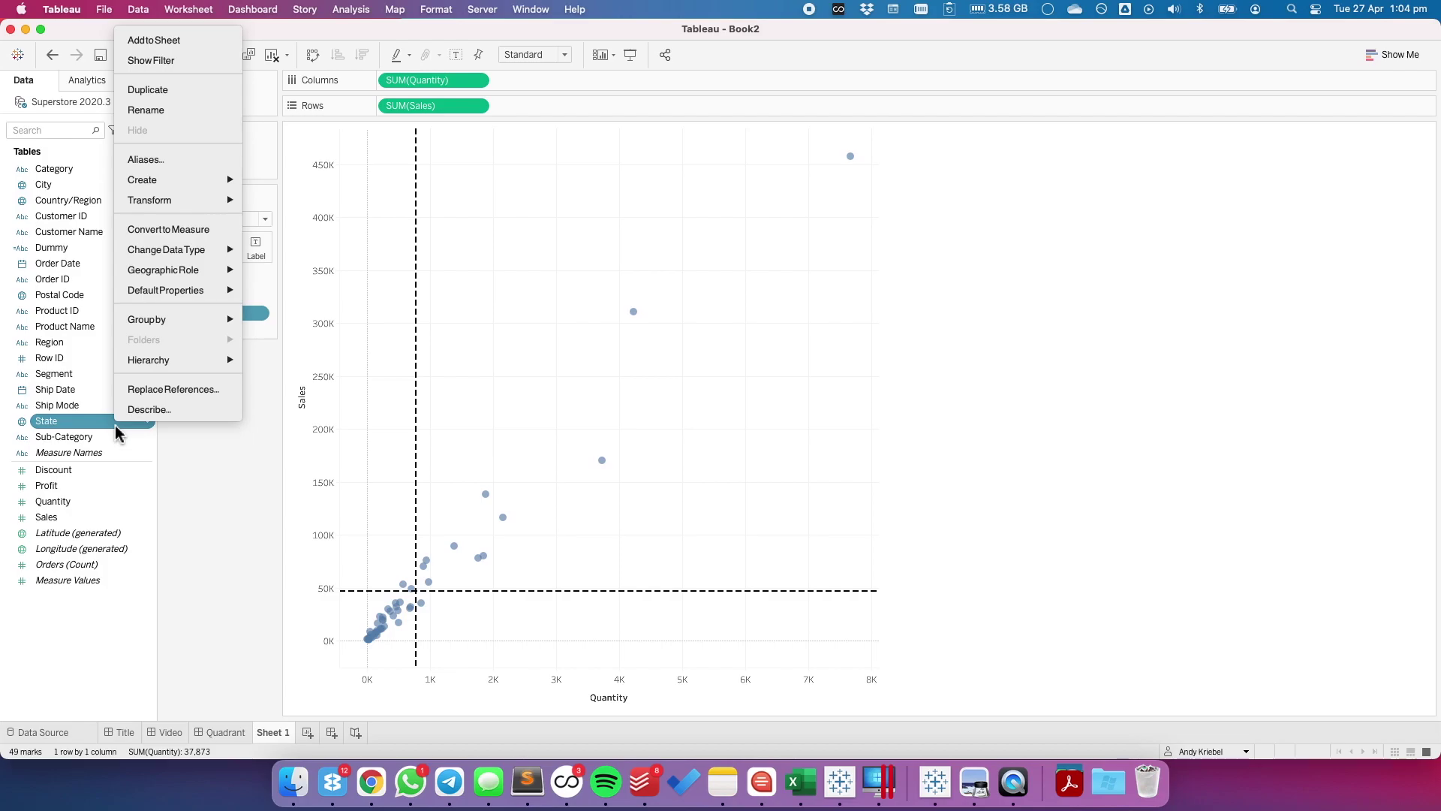
Step: Create a State Set from State containing only Colorado
mouse_move(216, 180)
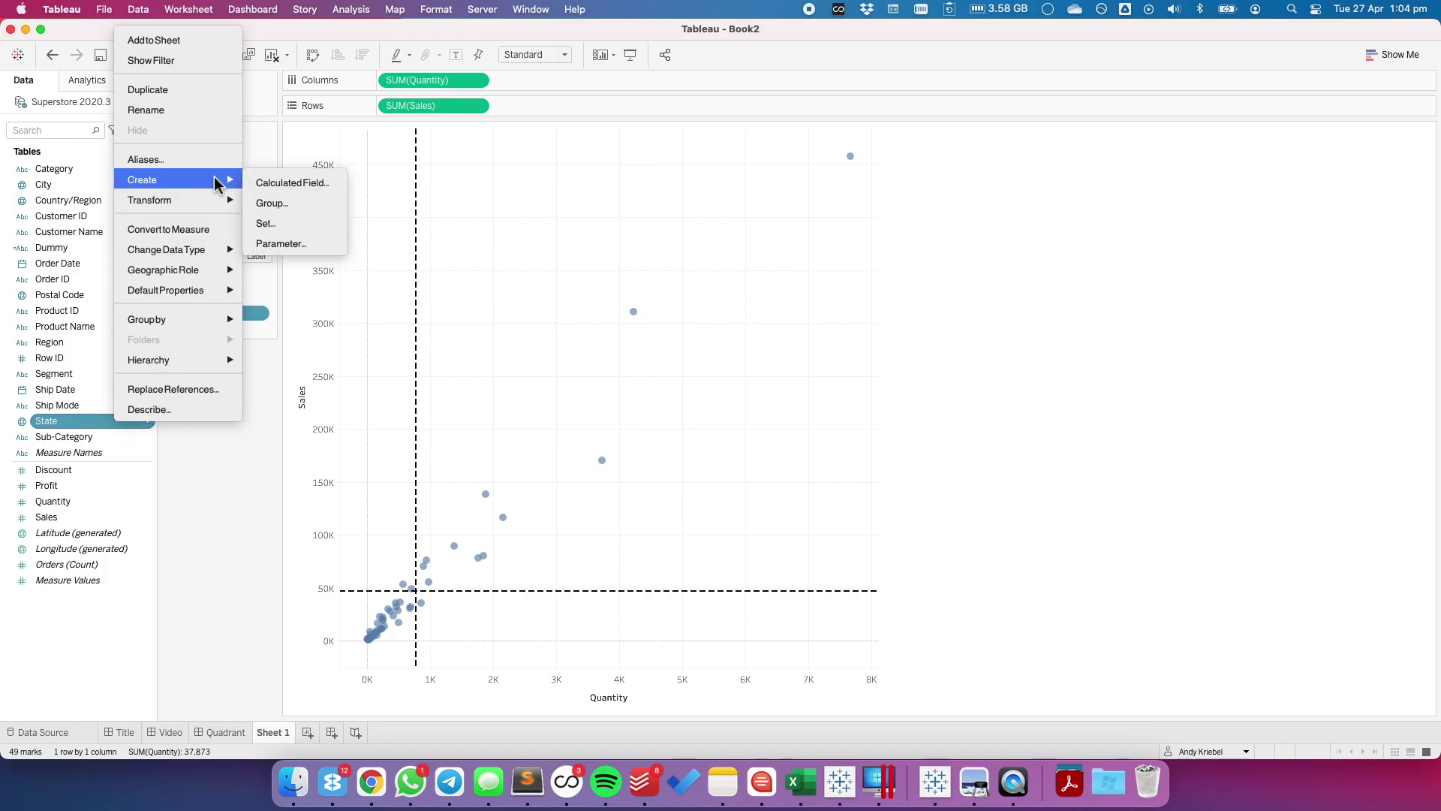
left_click(319, 223)
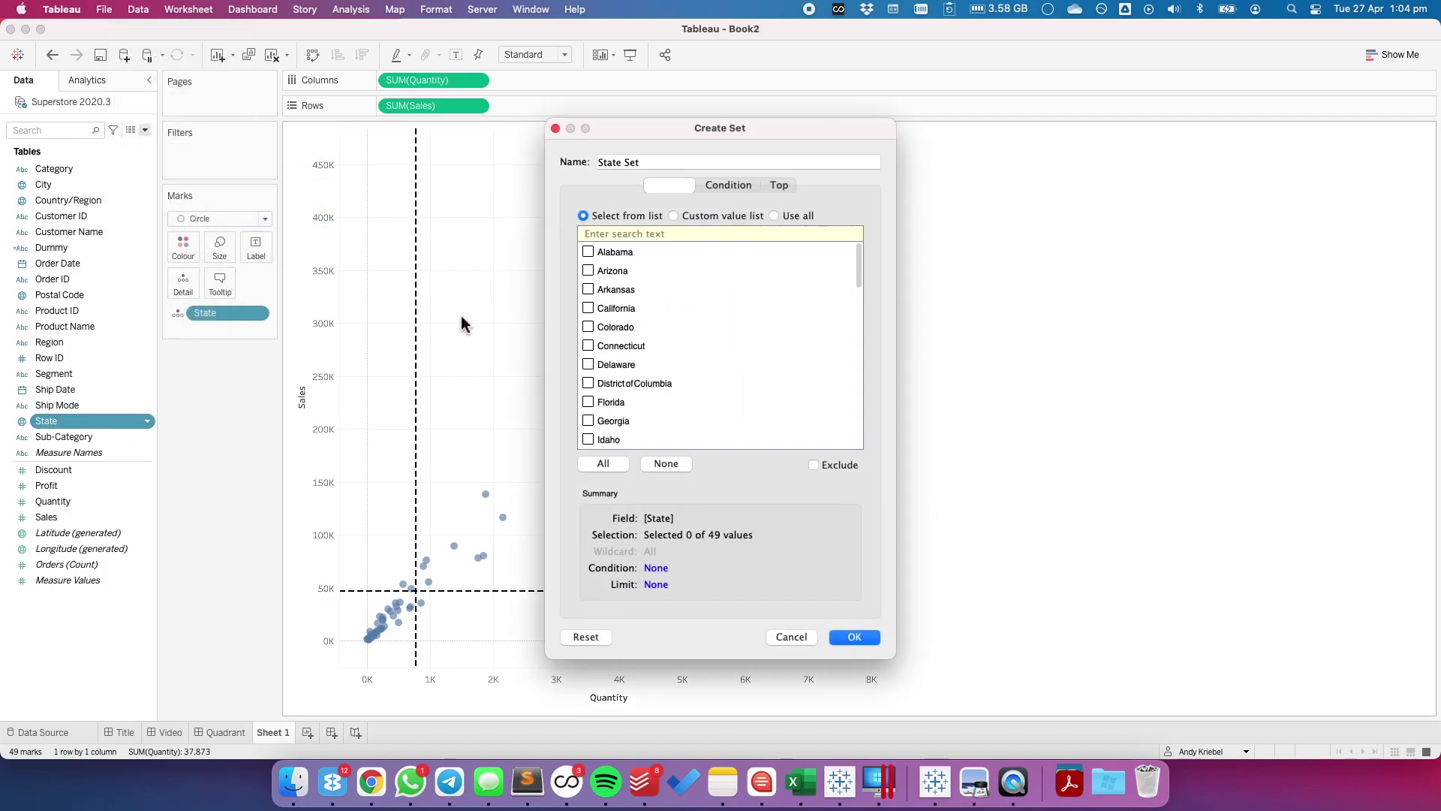
left_click(588, 327)
left_click(857, 637)
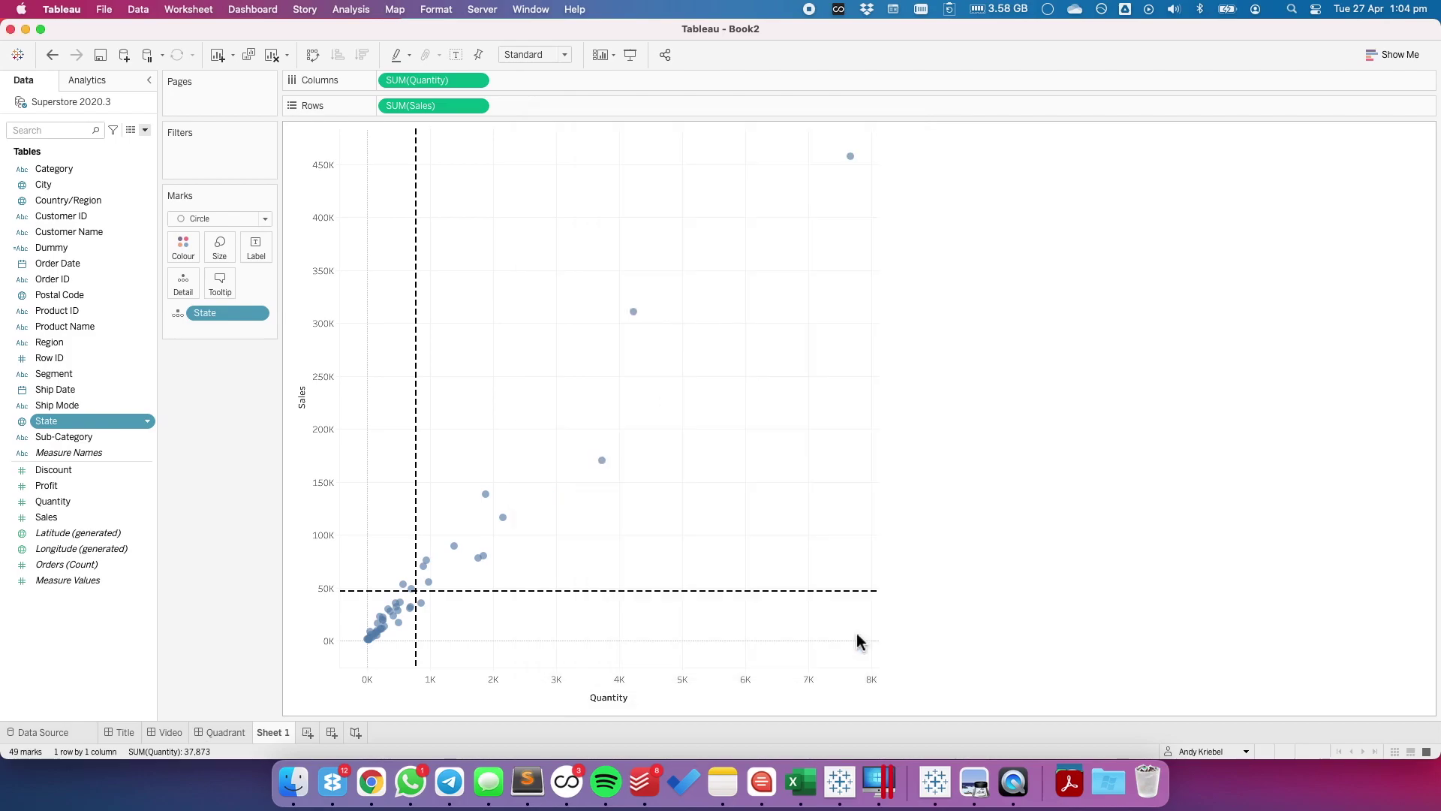
right_click(85, 629)
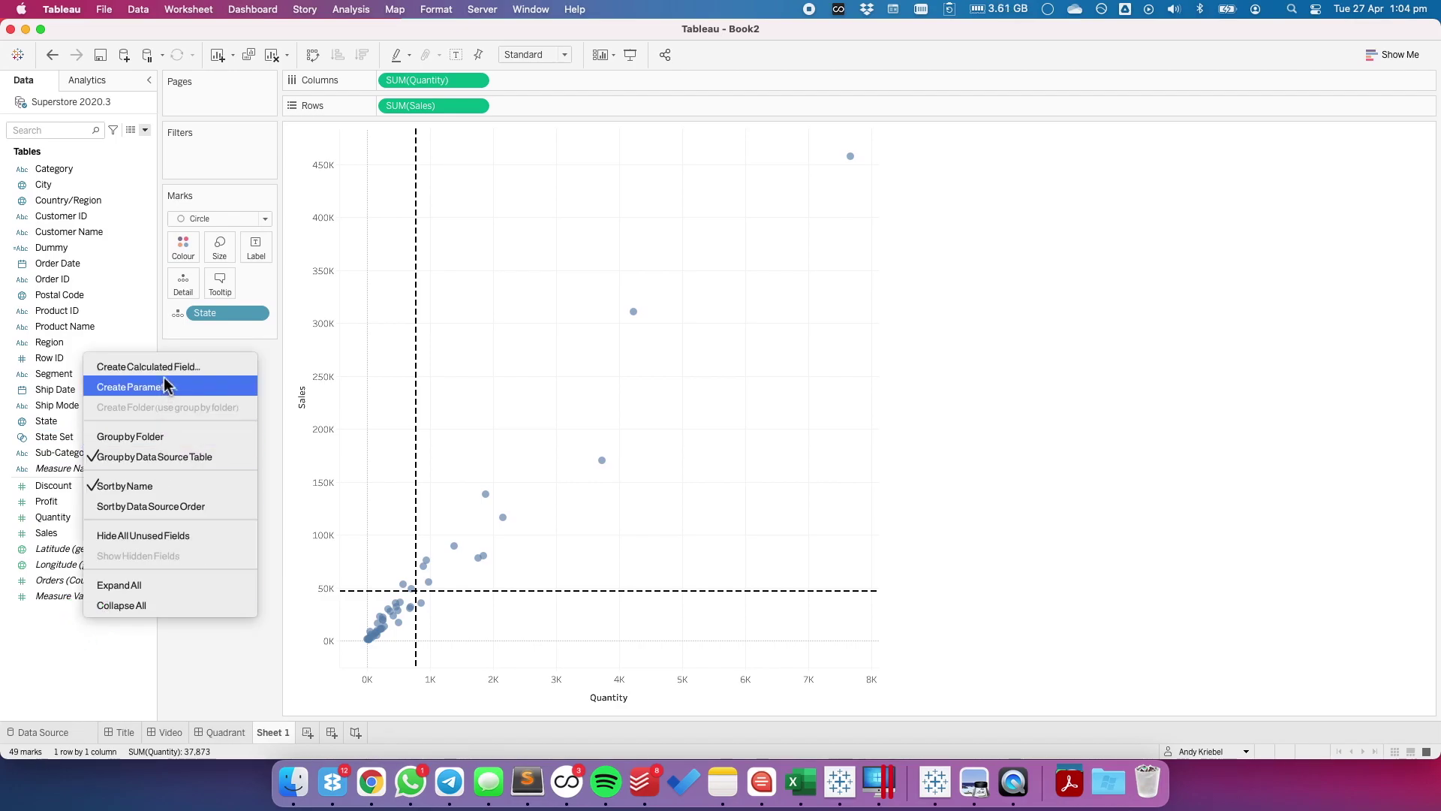
Step: Create a calculated field 'Sales Ref Line' with formula { SUM(INT([State Set])*[Sales]) }
left_click(119, 364)
type("S")
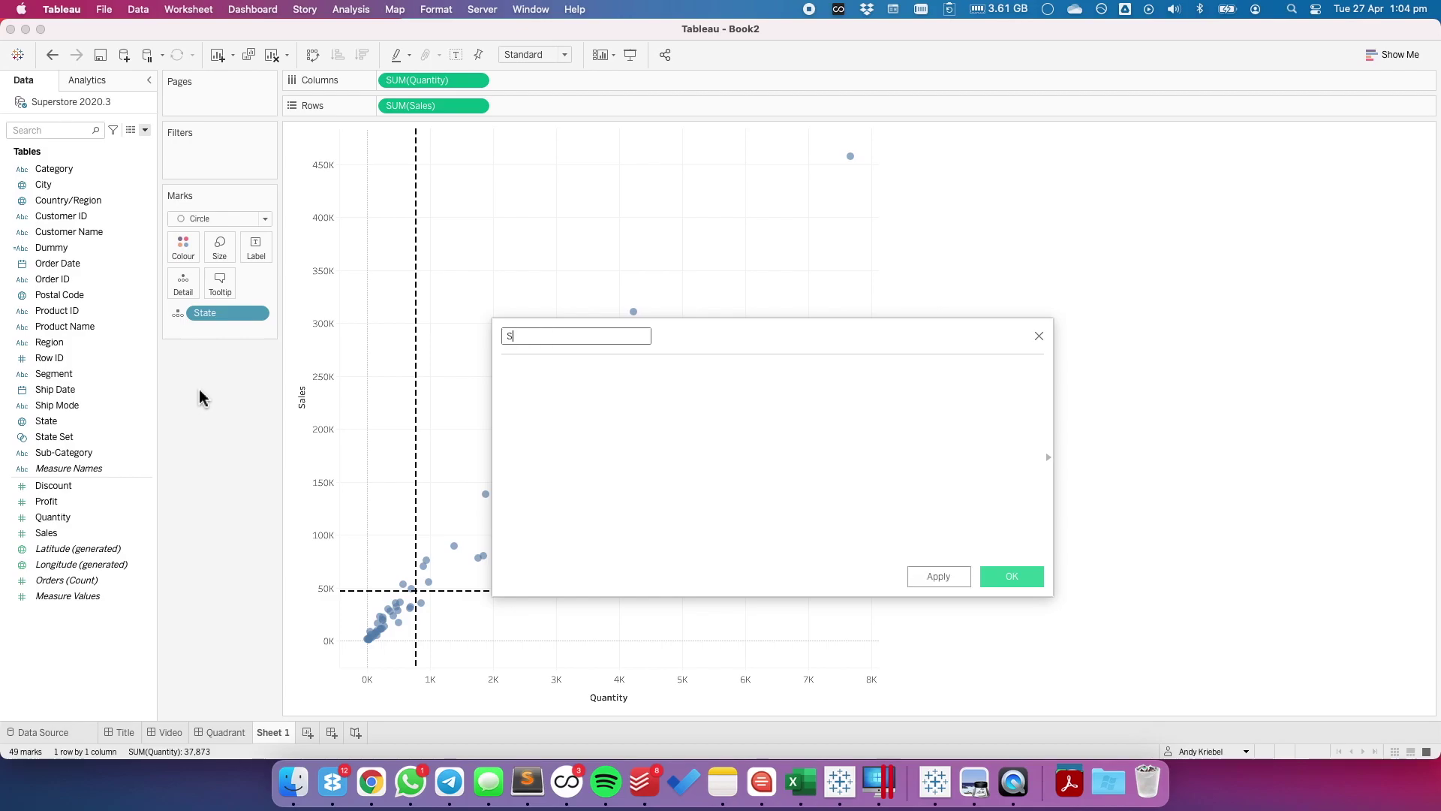
type("ales Ref Line")
key("Tab")
type("{")
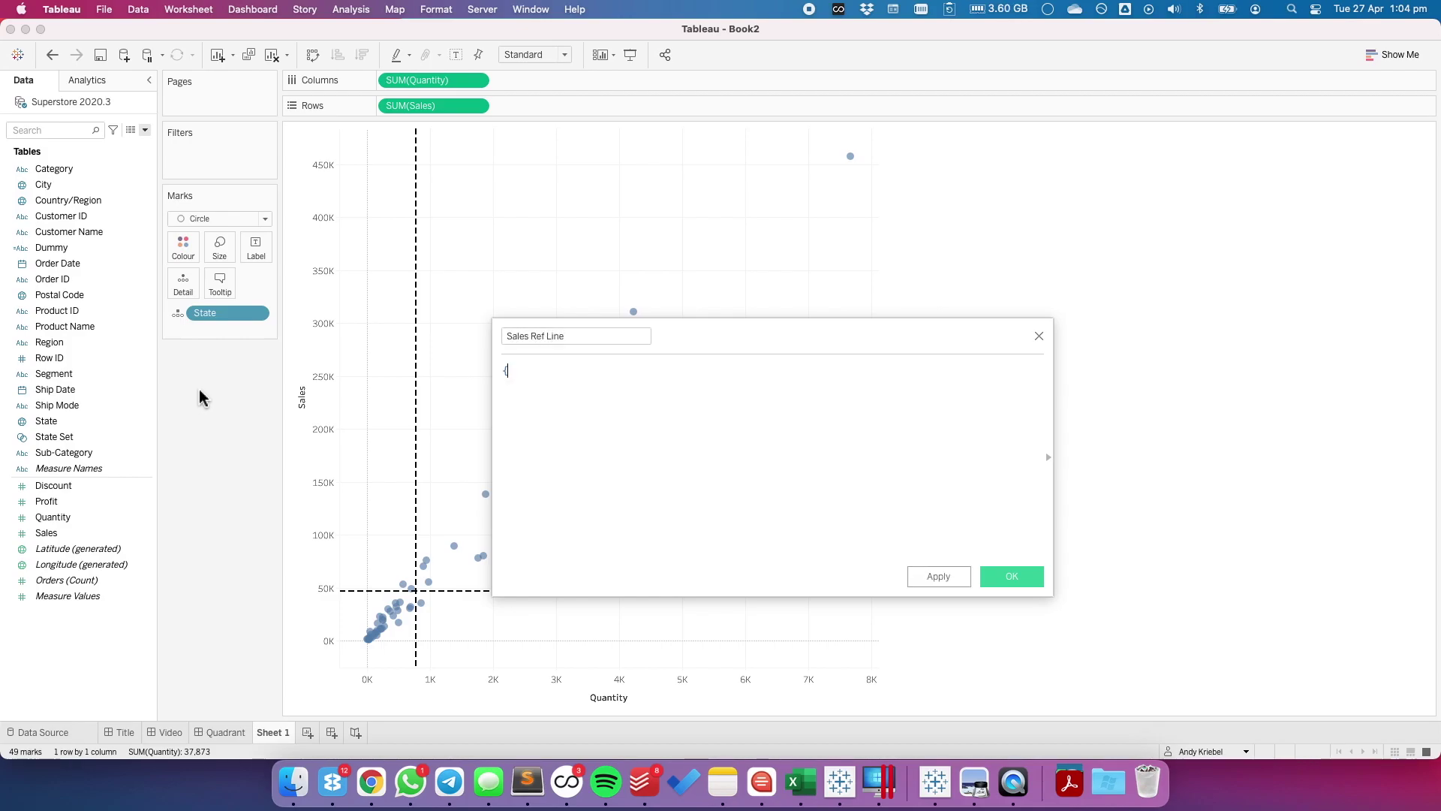
type(" SUM")
key("Return")
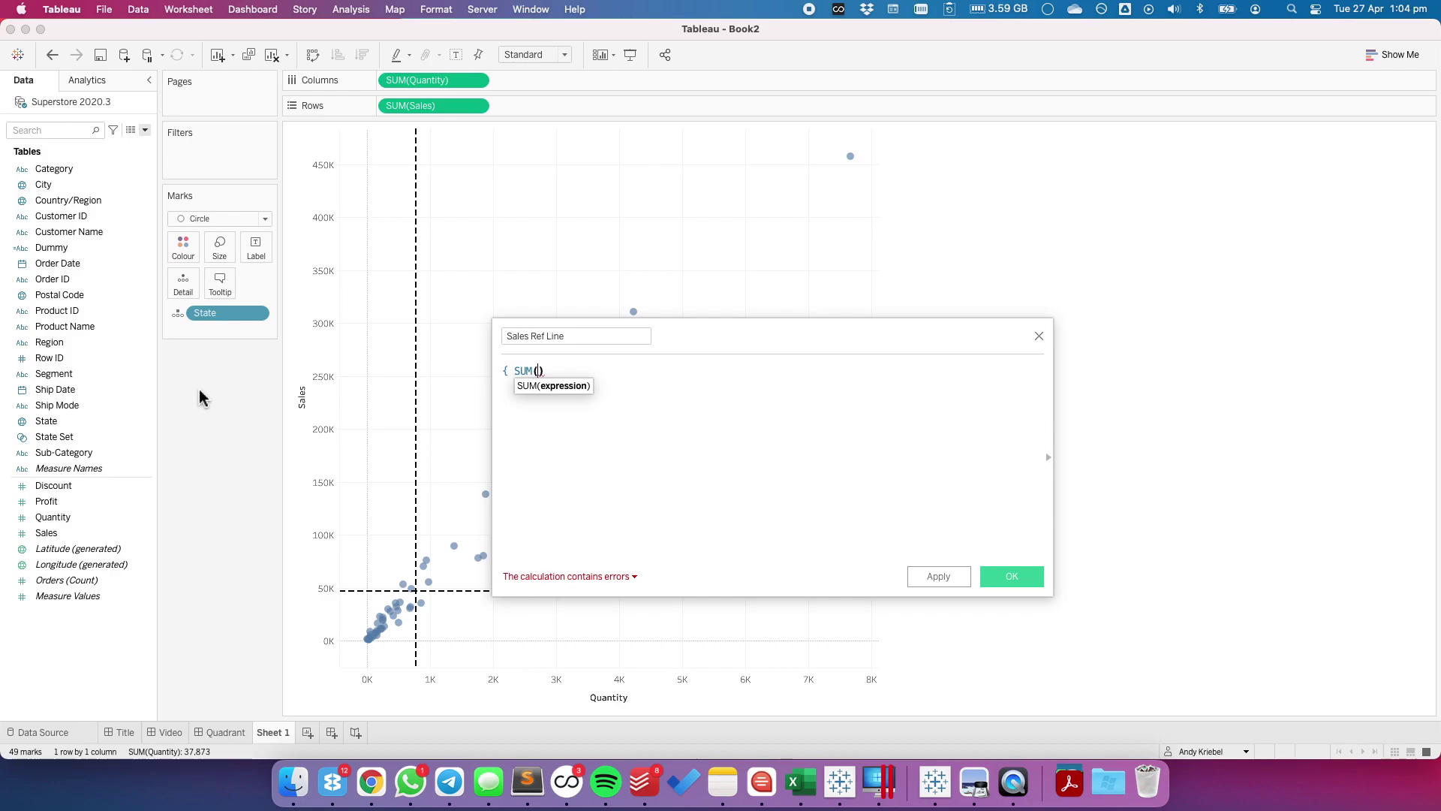
type("INT")
key("Return")
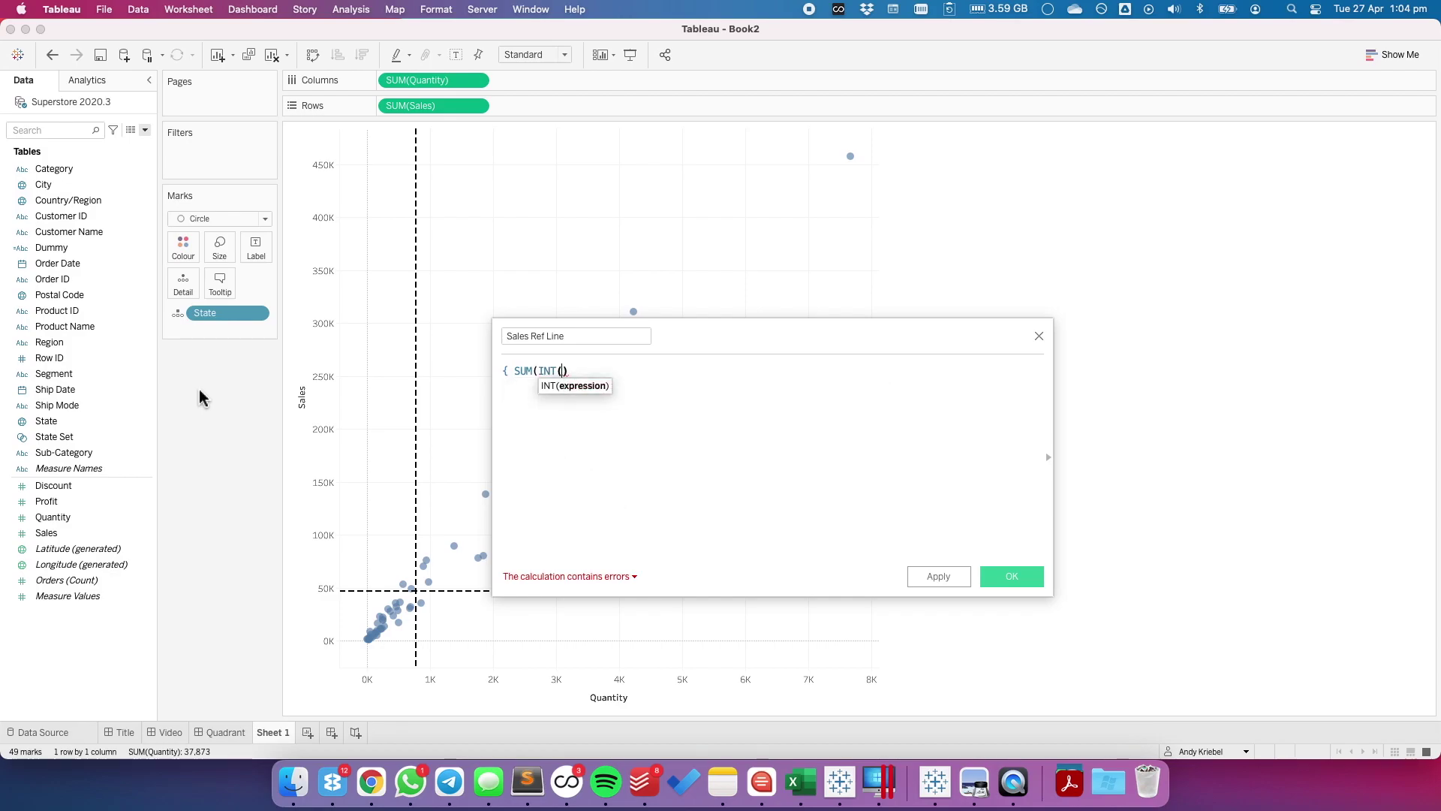
type("stat")
key("Down")
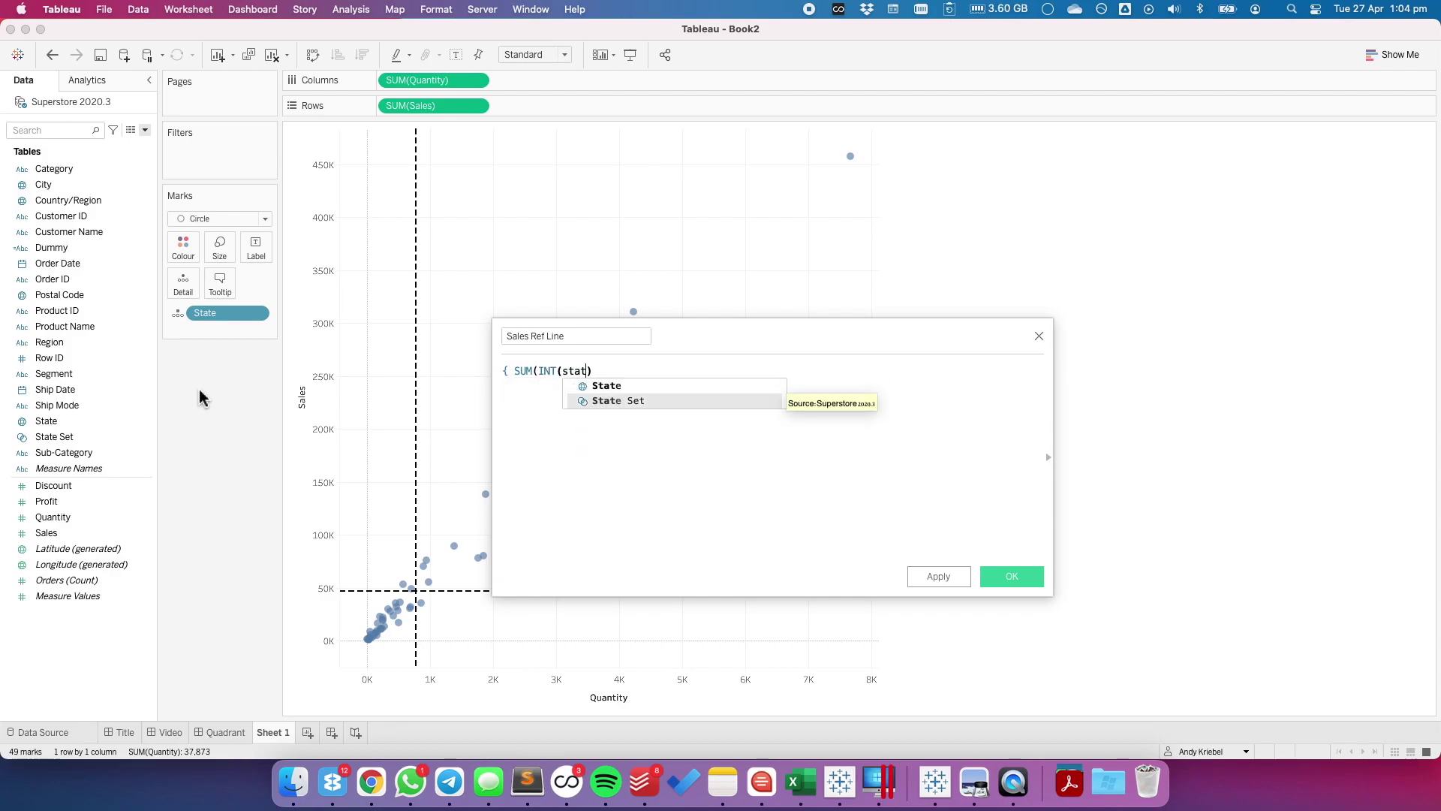
key("Return")
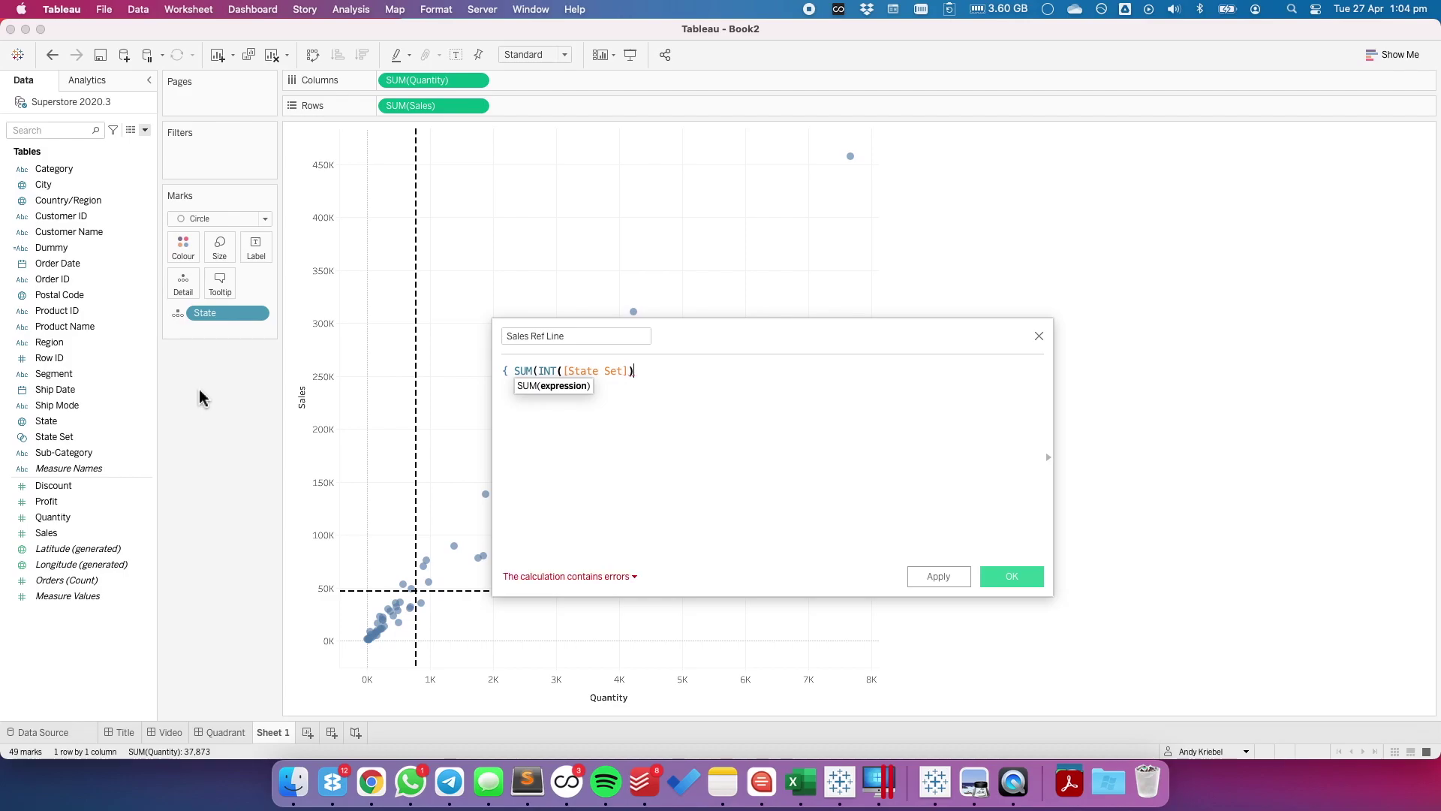
type("*s")
key("Return")
type(")")
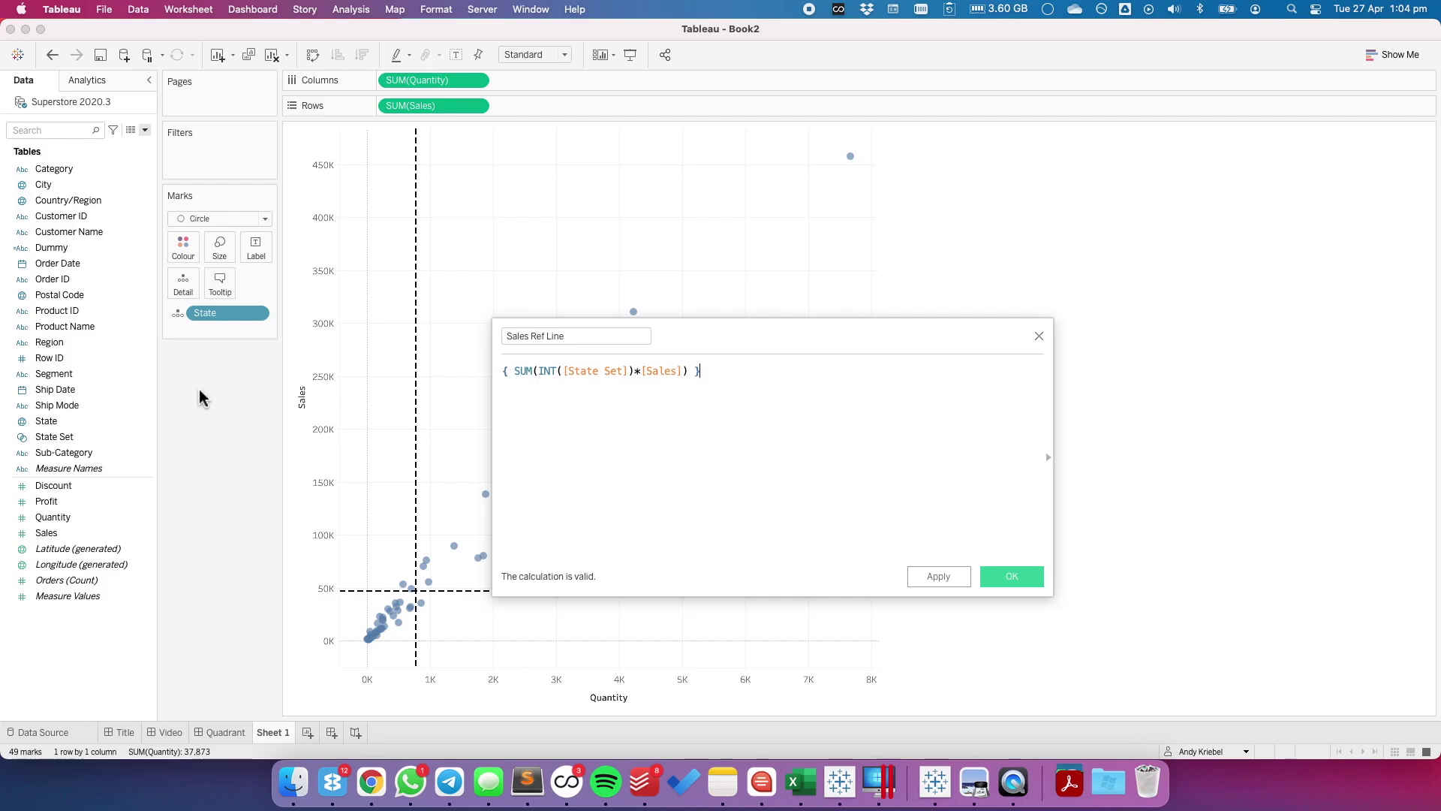
Step: Enlarge the formula, highlight INT([State Set]) and [Sales] to explain them, then save
key("super+plus")
key("super+plus")
key("super+plus")
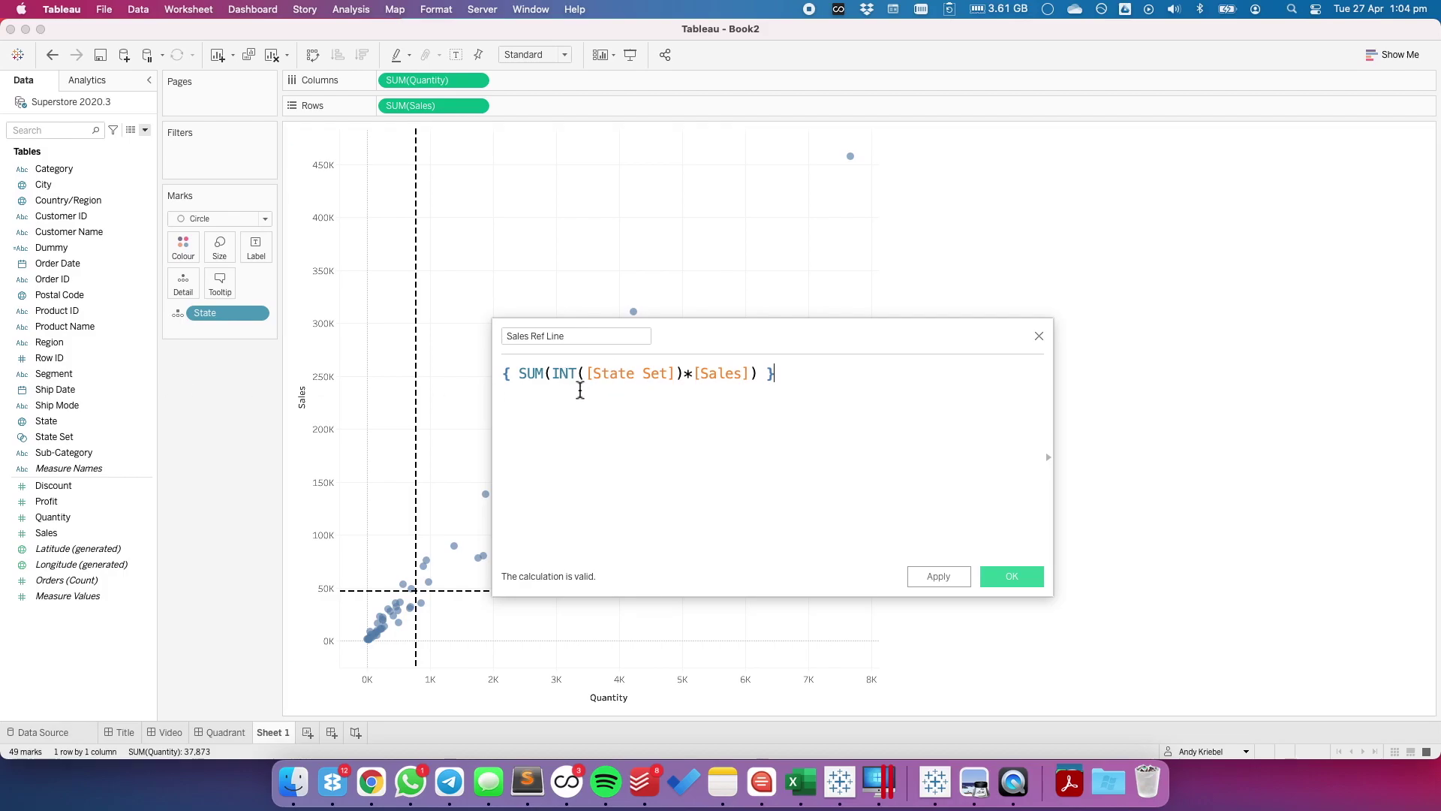
left_click_drag(586, 373, 673, 374)
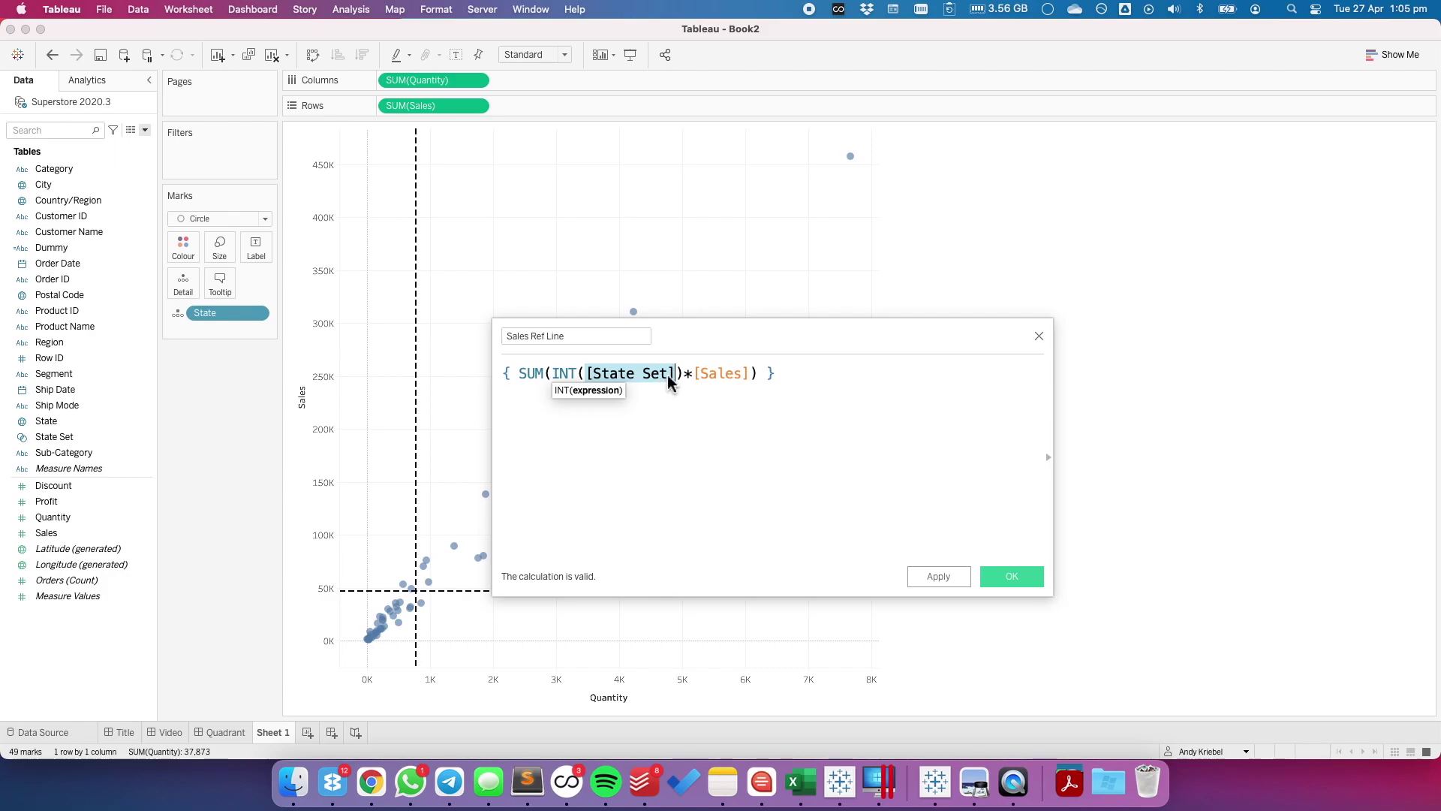
left_click(555, 373)
left_click_drag(554, 373, 682, 373)
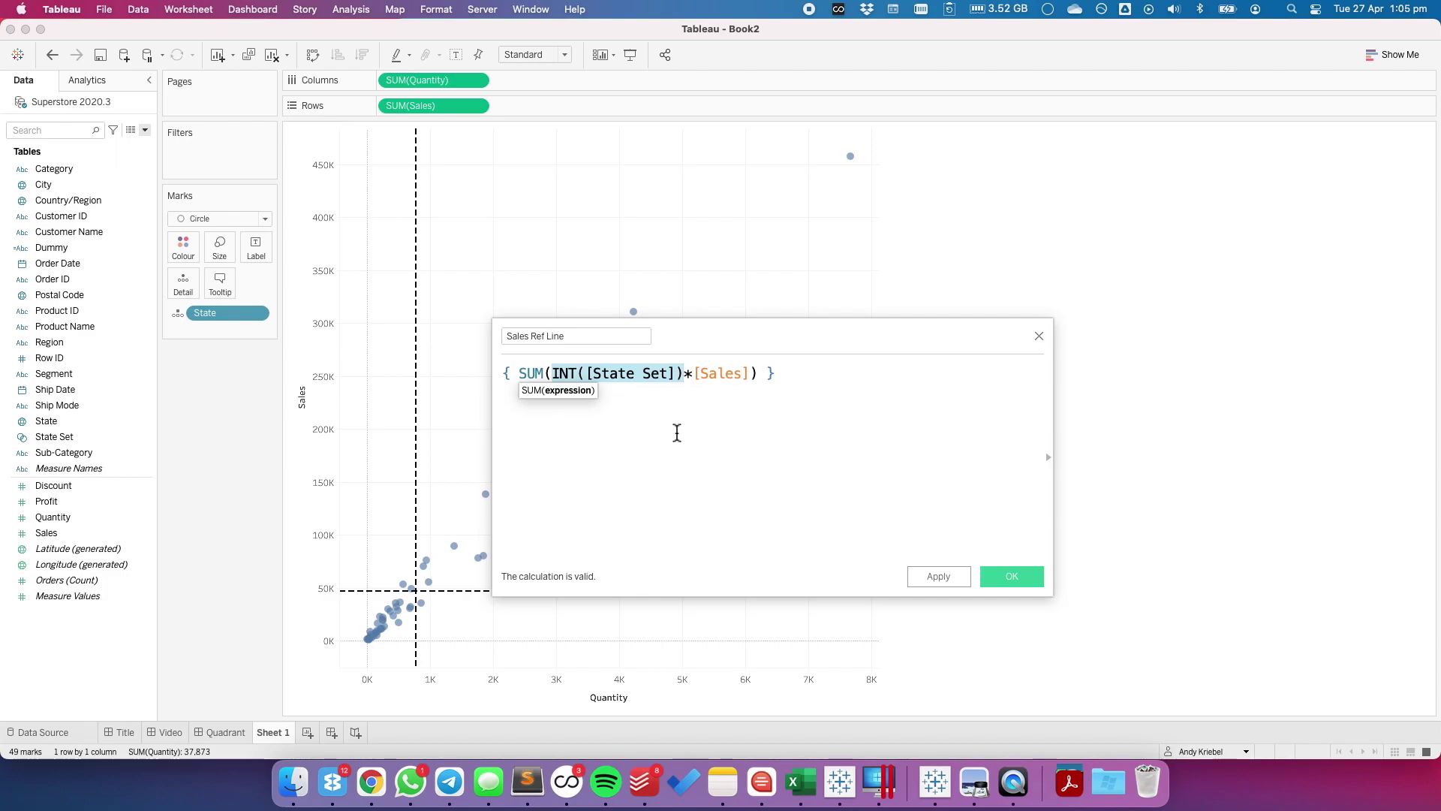
double_click(712, 373)
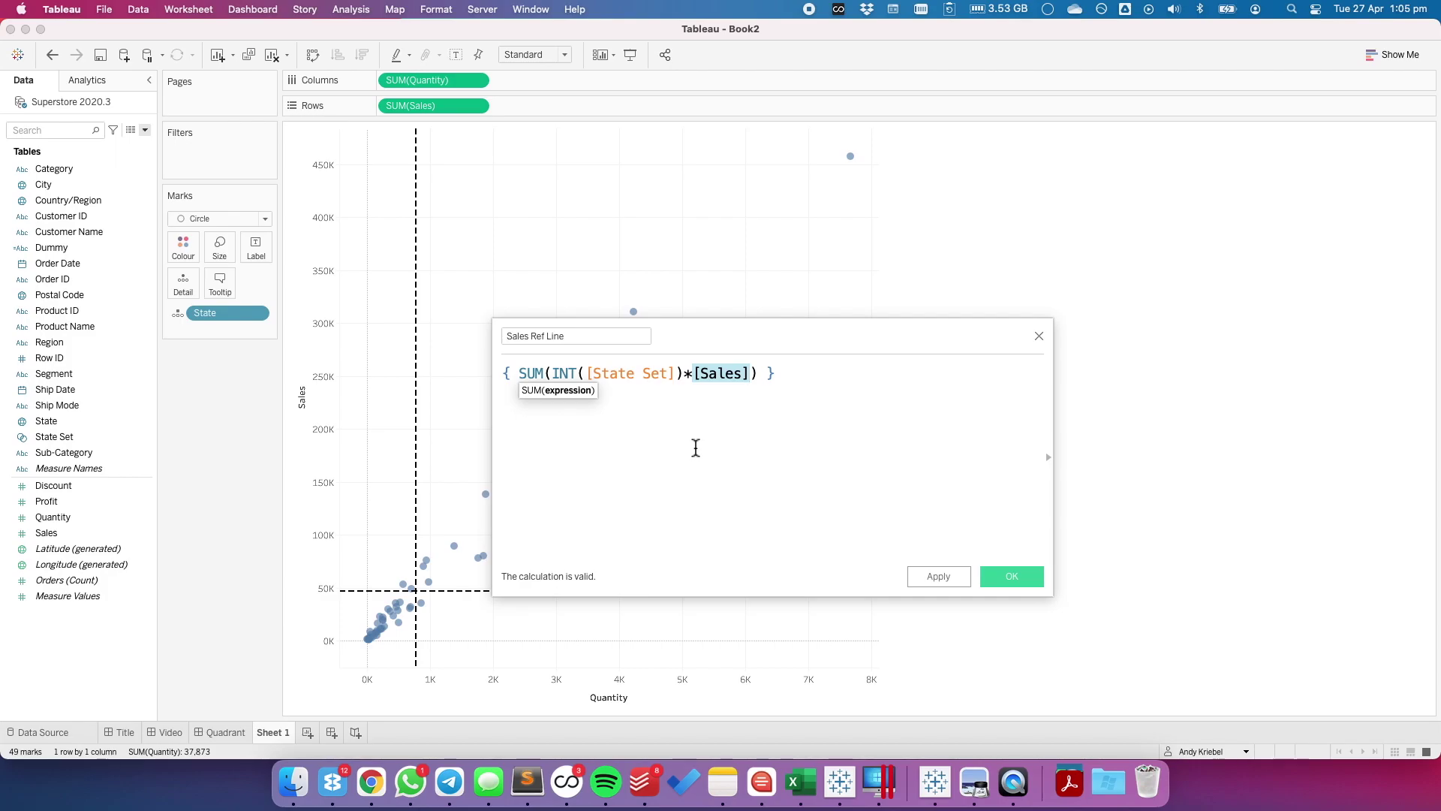
left_click(554, 375)
left_click_drag(554, 375, 683, 375)
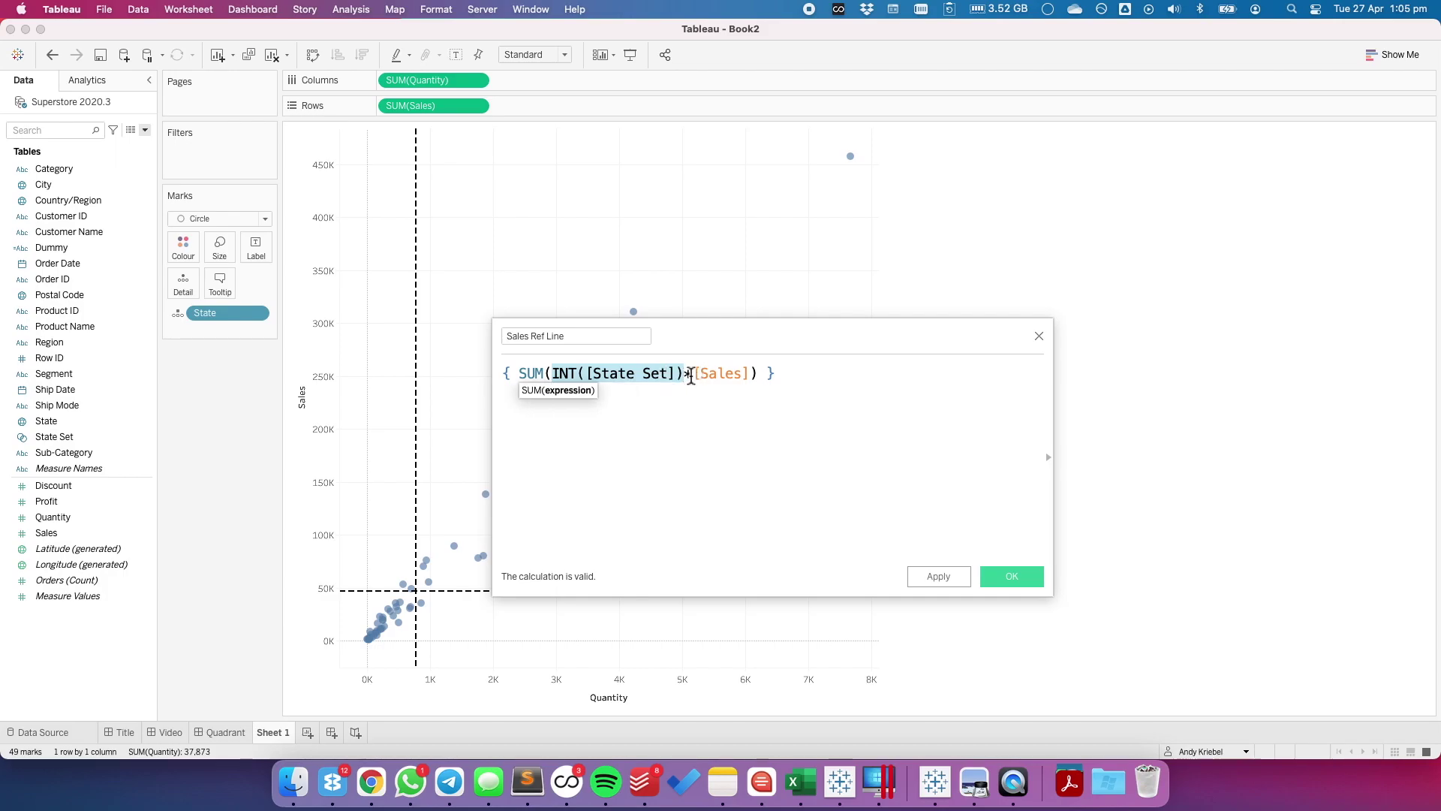
left_click(707, 415)
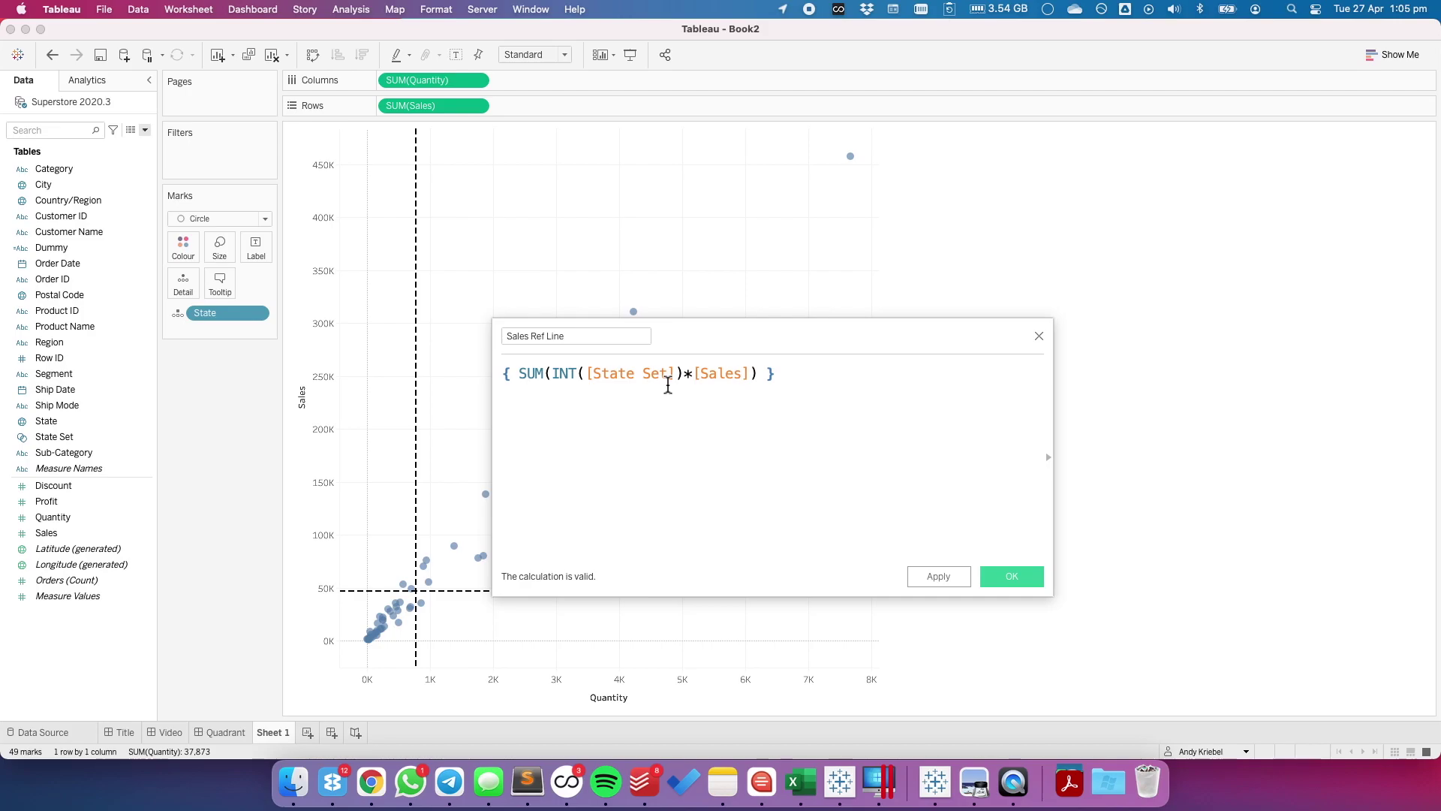
left_click(1010, 577)
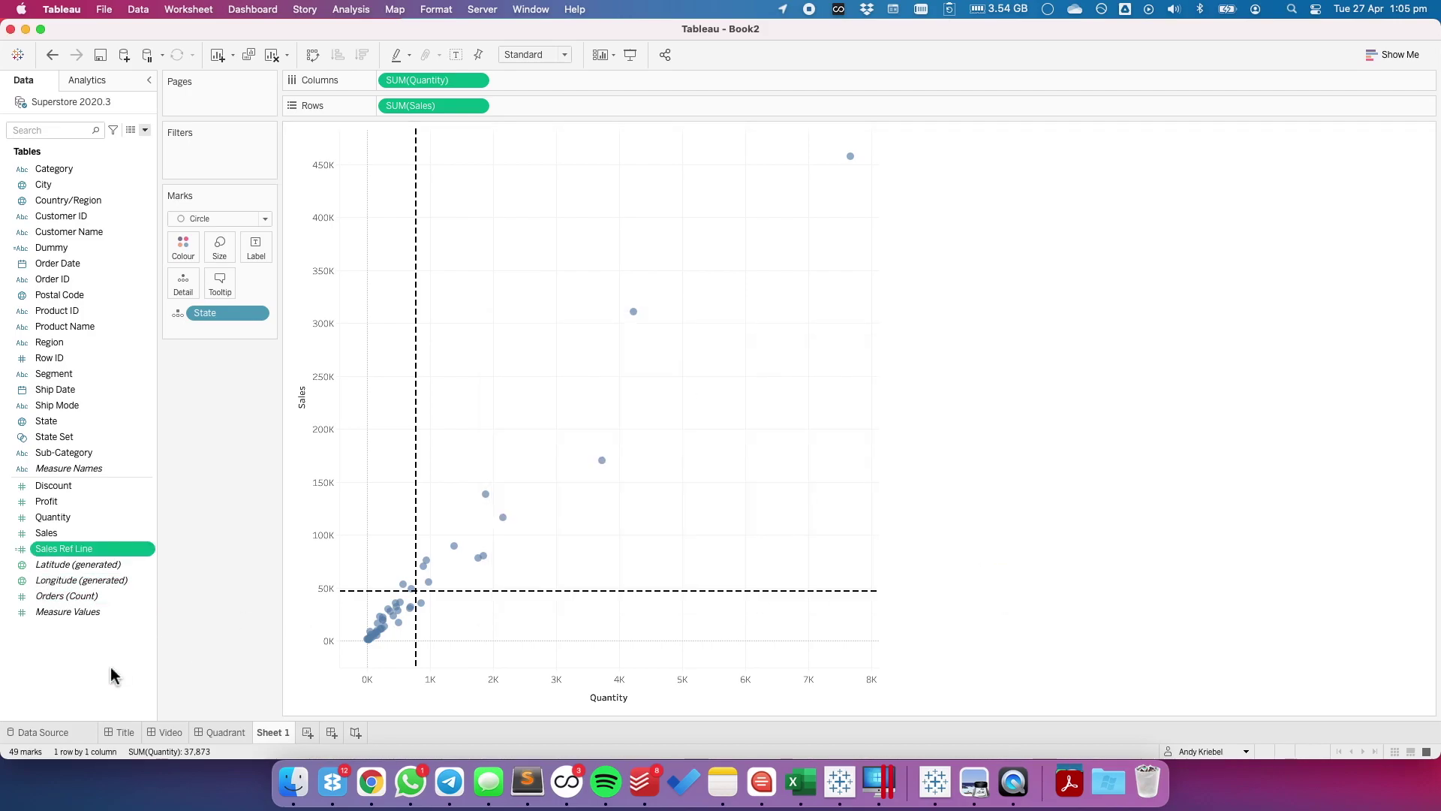
Step: Duplicate Sales Ref Line and rename the copy to Qty Ref Line
right_click(100, 551)
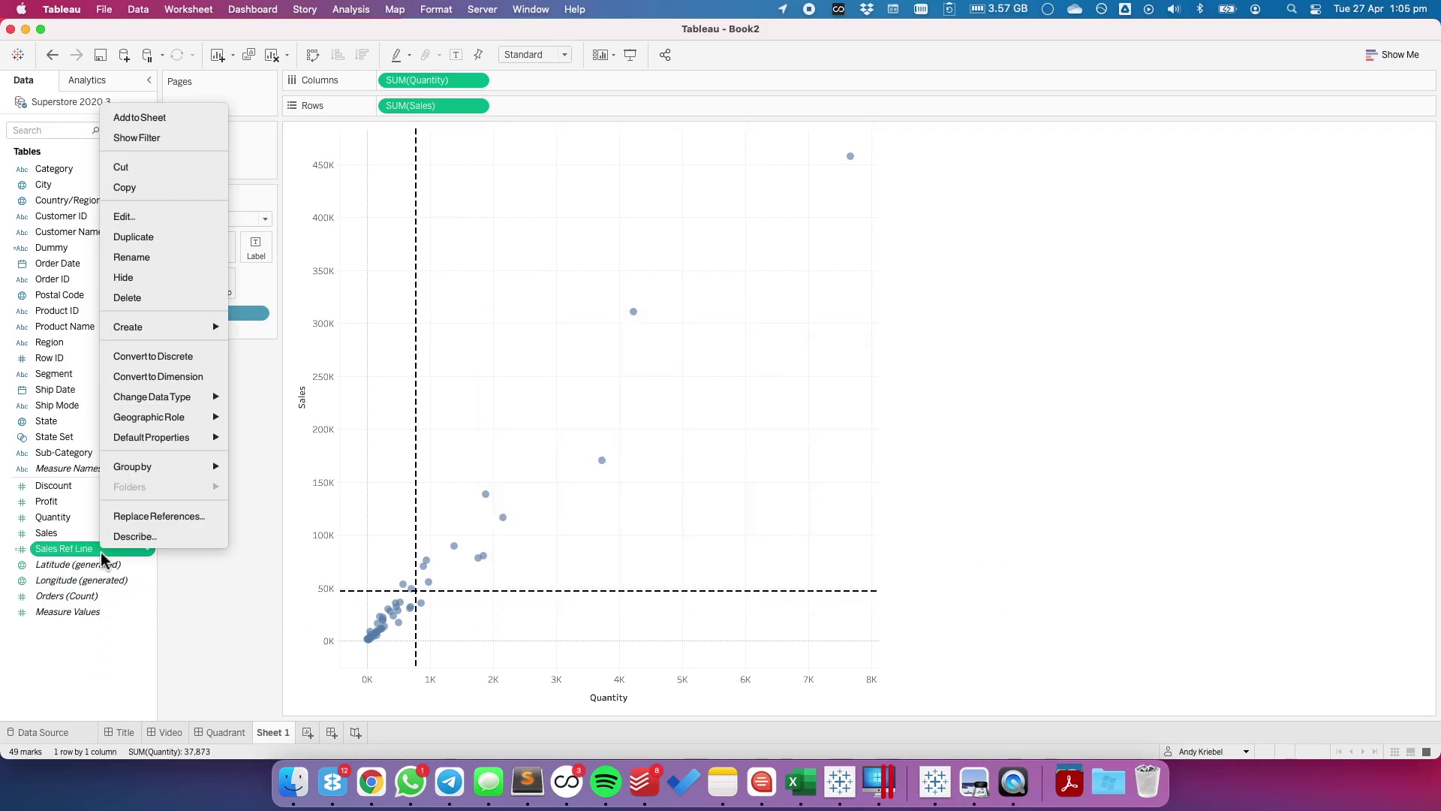
left_click(135, 237)
right_click(105, 566)
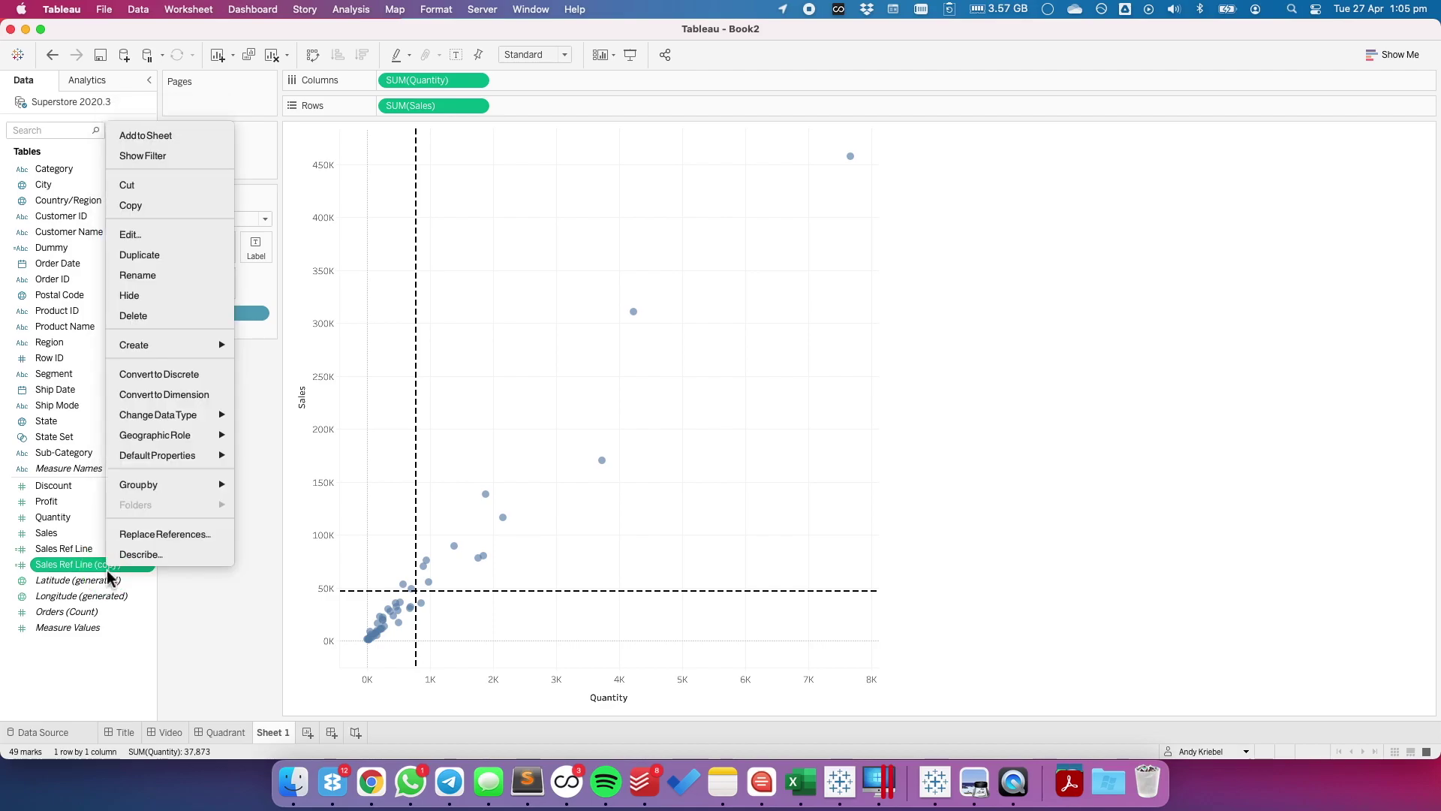
left_click(125, 217)
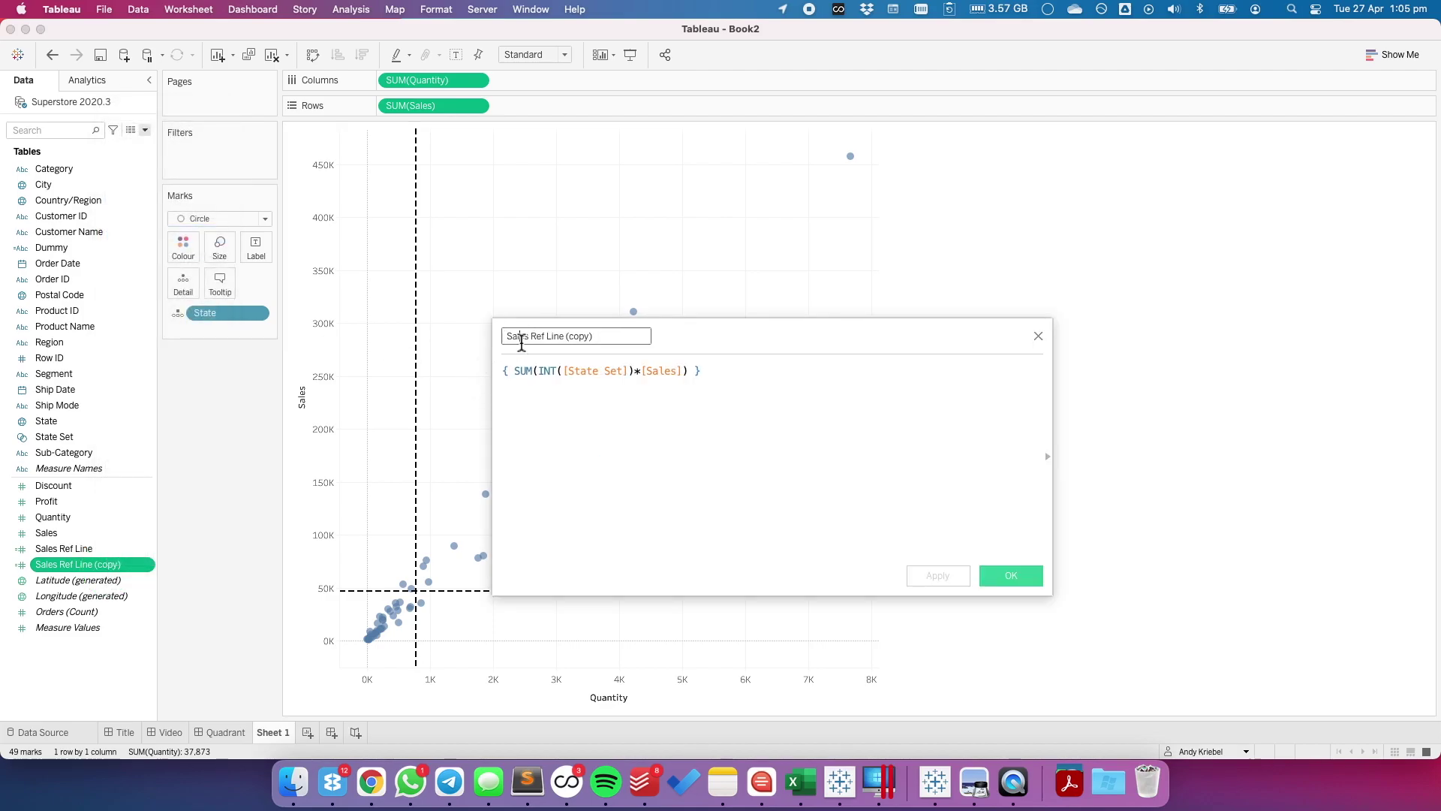
double_click(521, 336)
type("Qty")
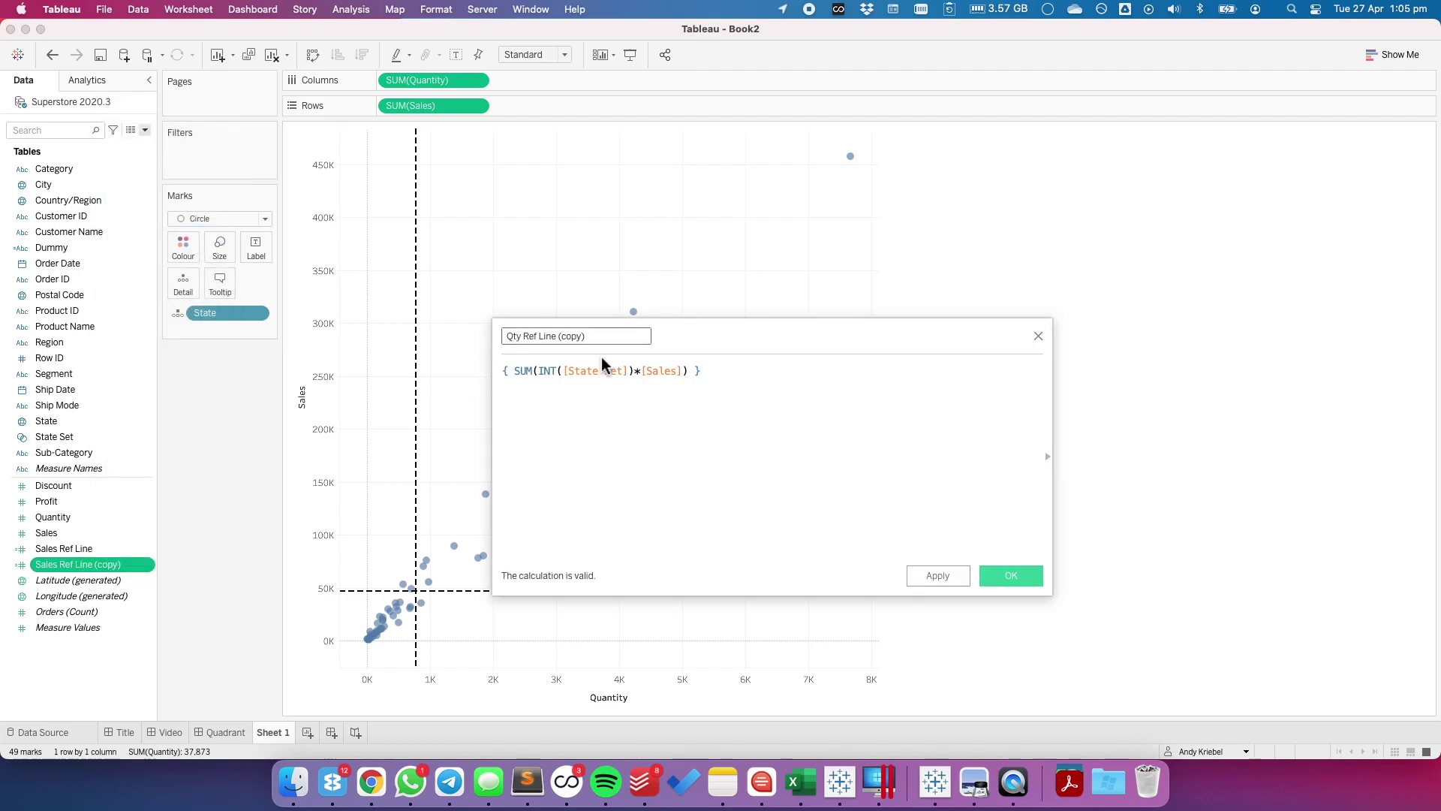
left_click_drag(556, 341, 653, 325)
key("BackSpace")
Step: Replace [Sales] with [Quantity] in the formula, save, and add Qty Ref Line to Detail
double_click(662, 375)
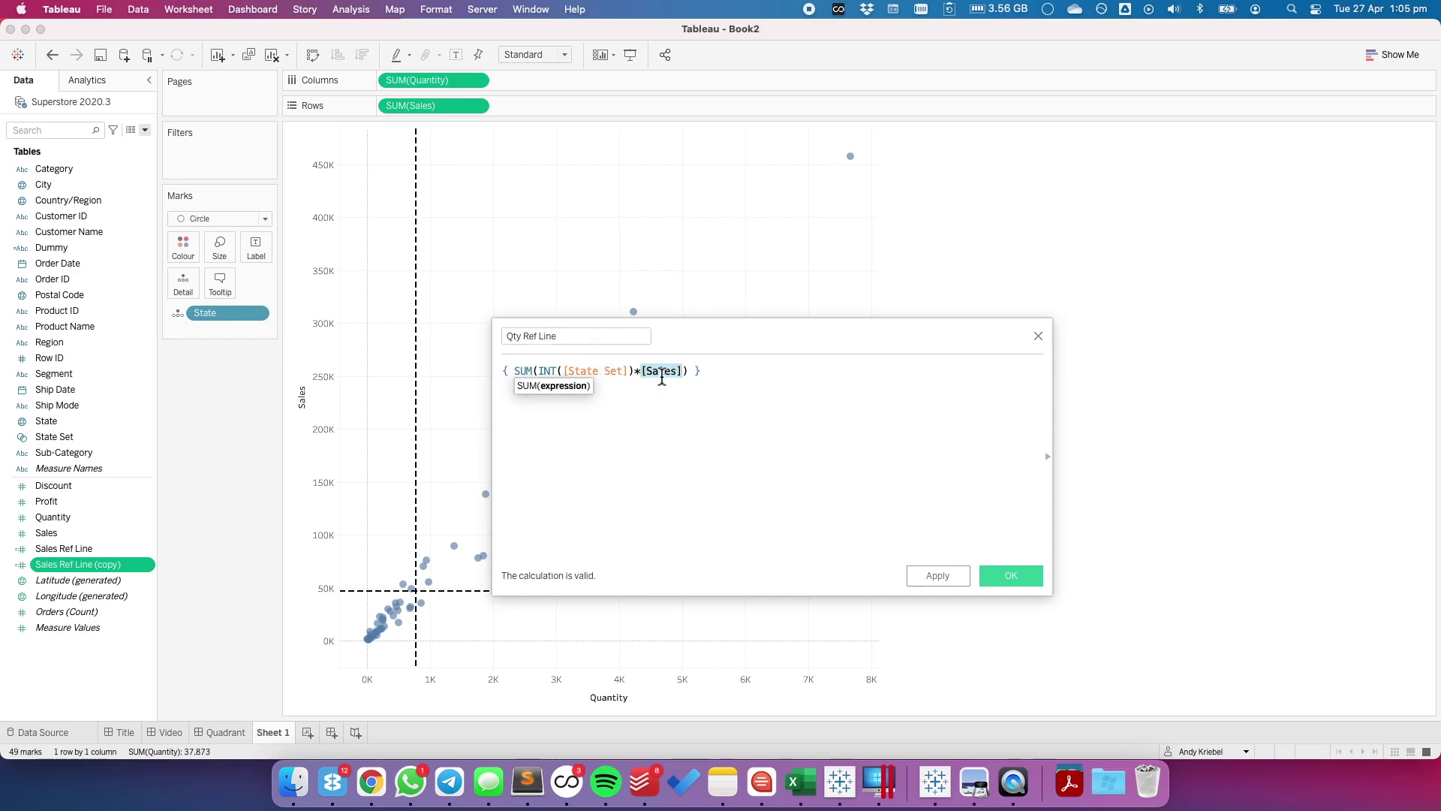
type("[Qu")
key("Return")
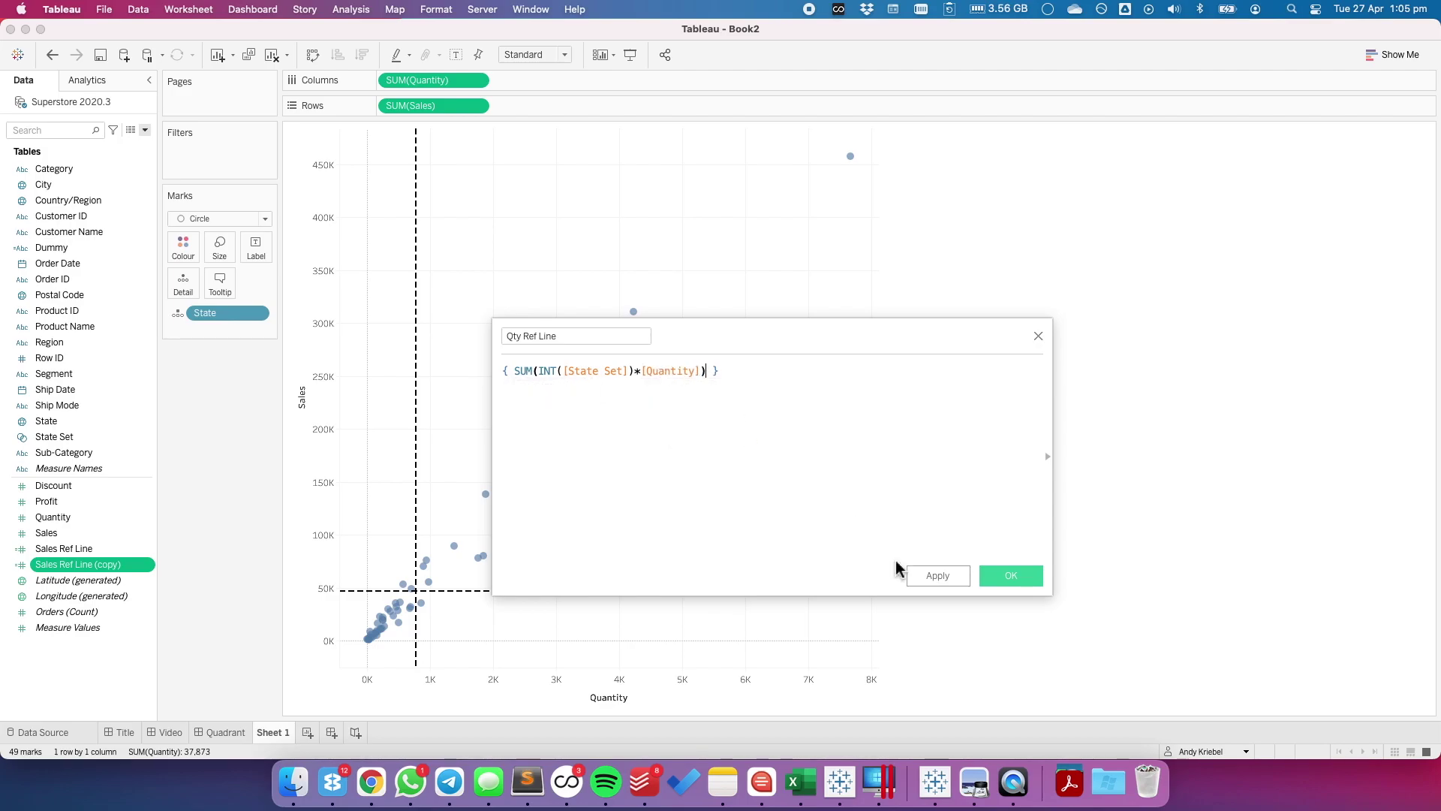
left_click(1012, 576)
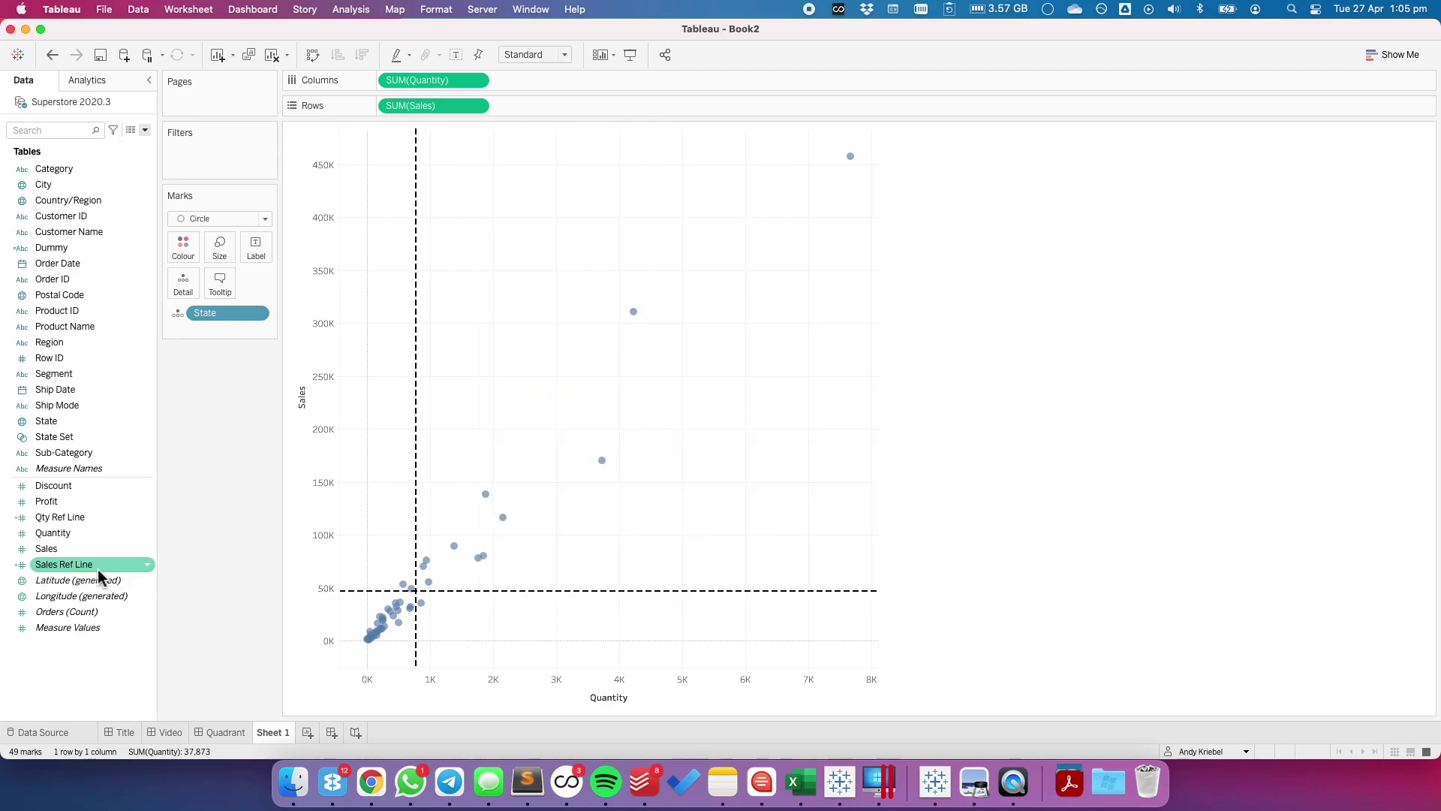
left_click(87, 518)
left_click_drag(84, 520, 177, 283)
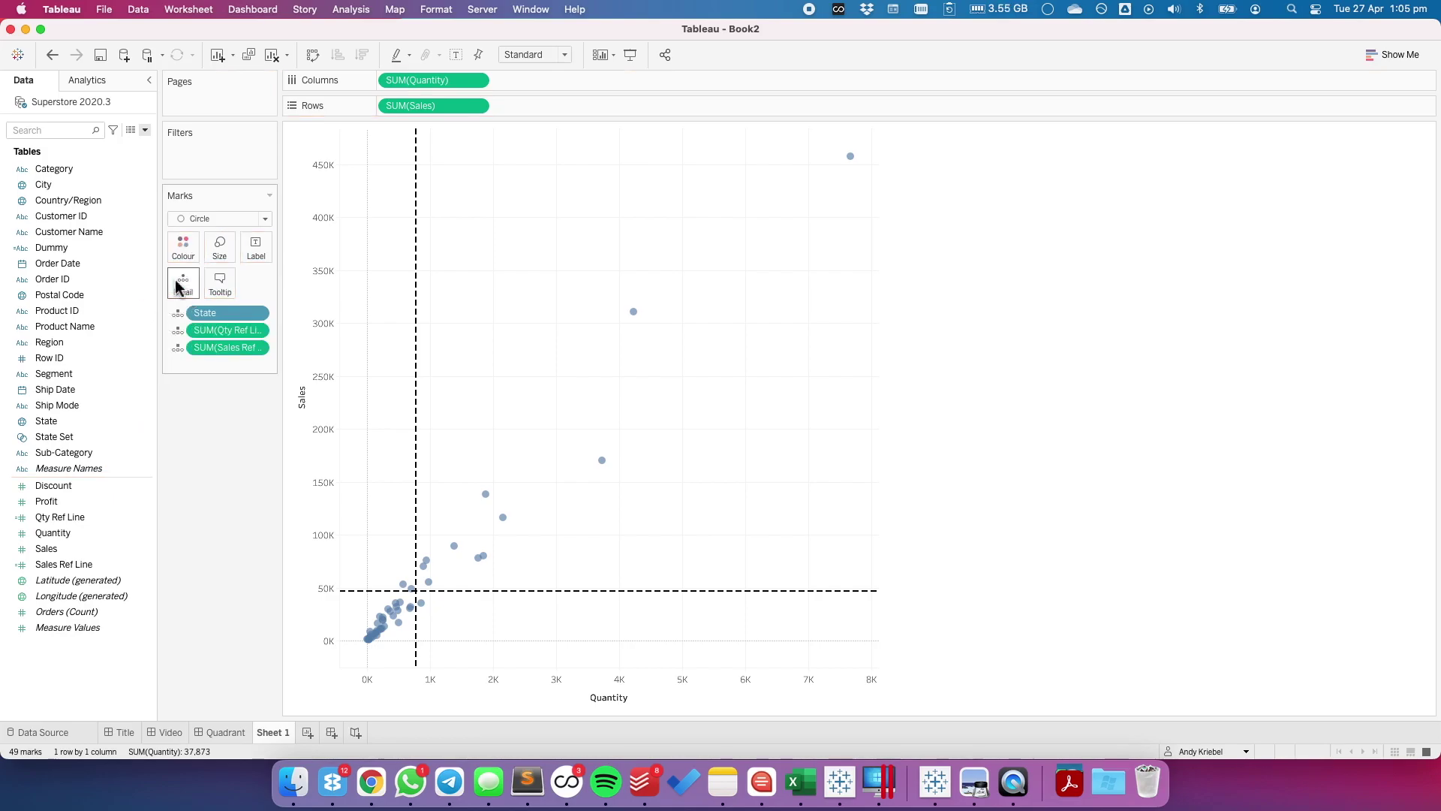
Step: Base the vertical reference line on Qty Ref Line
left_click(417, 338)
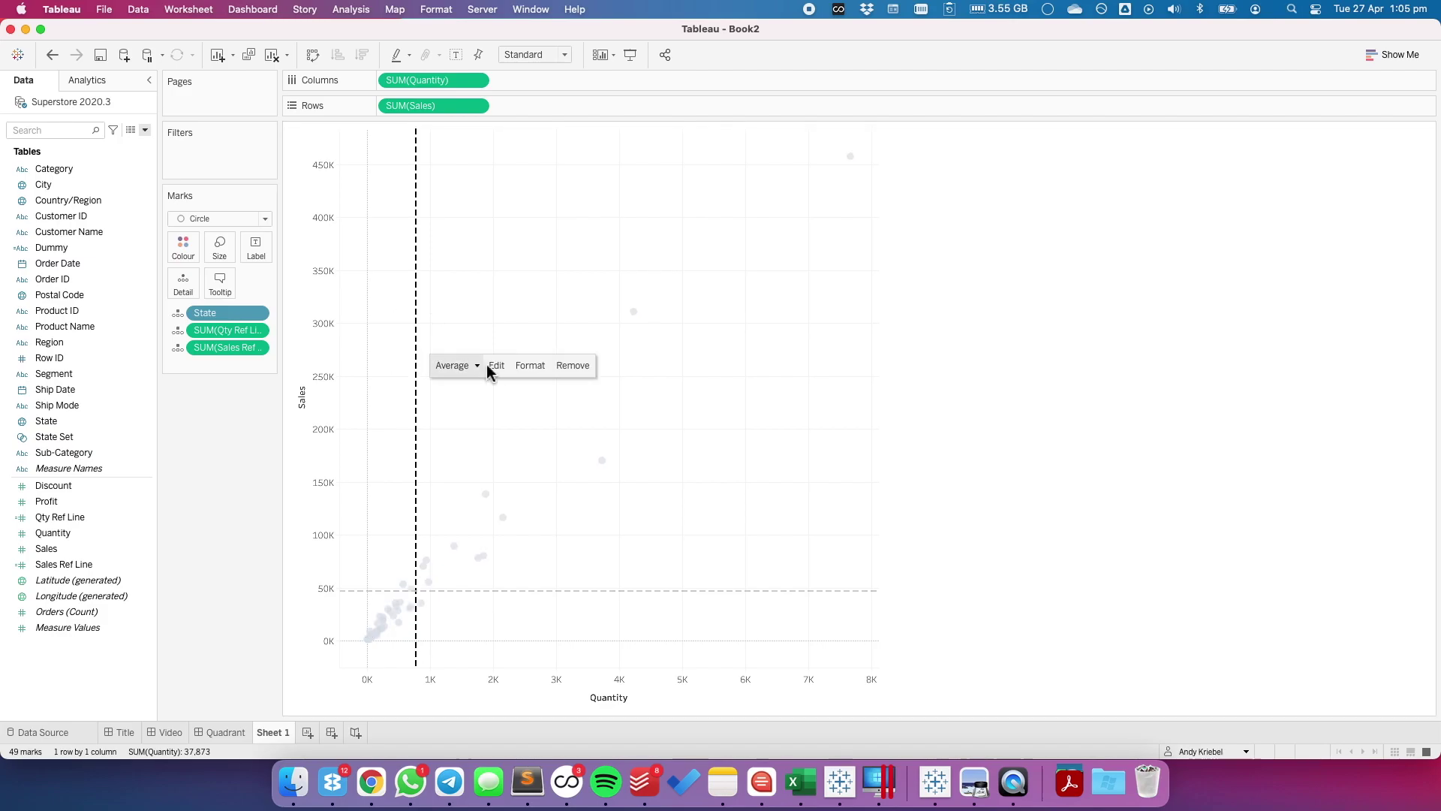
left_click(489, 368)
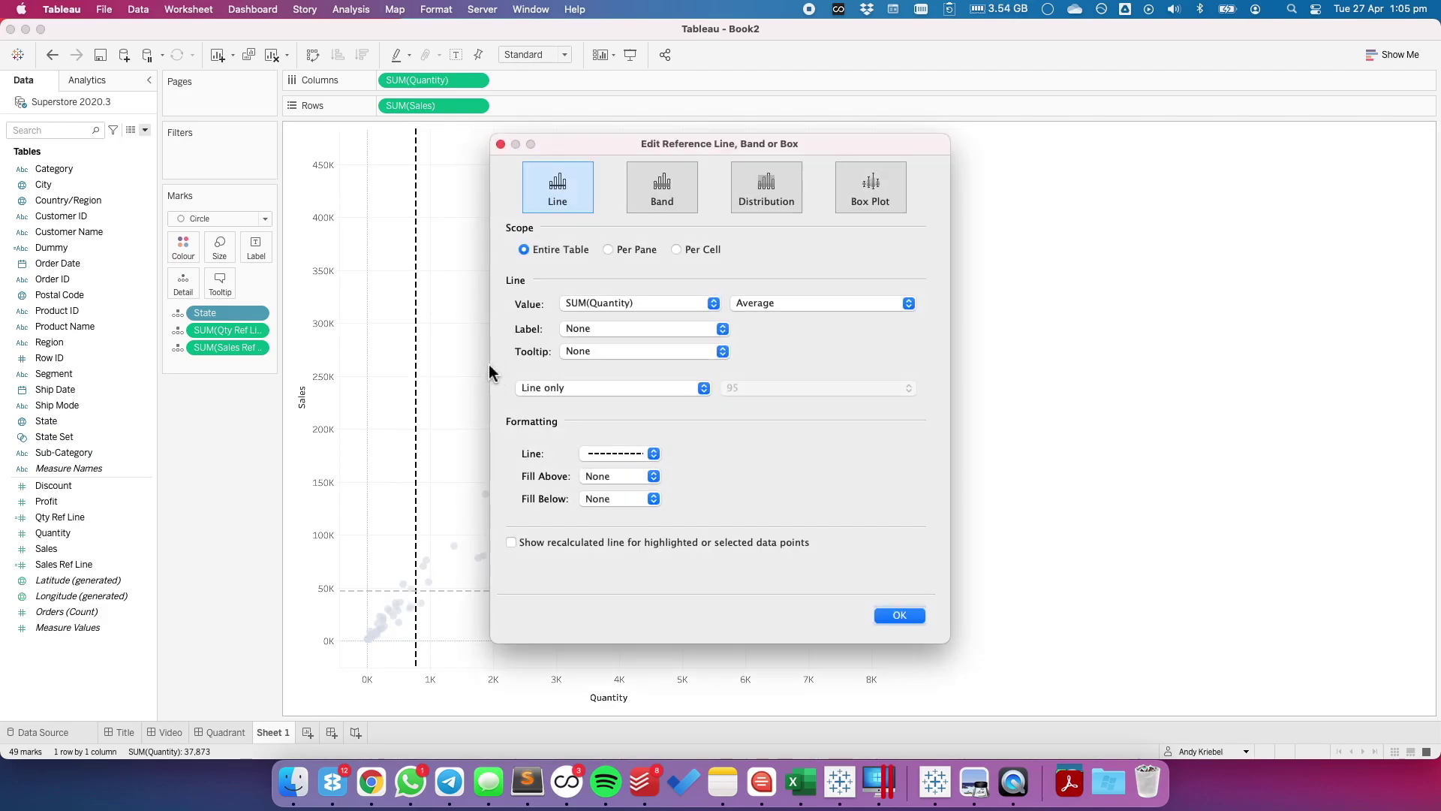
left_click(595, 305)
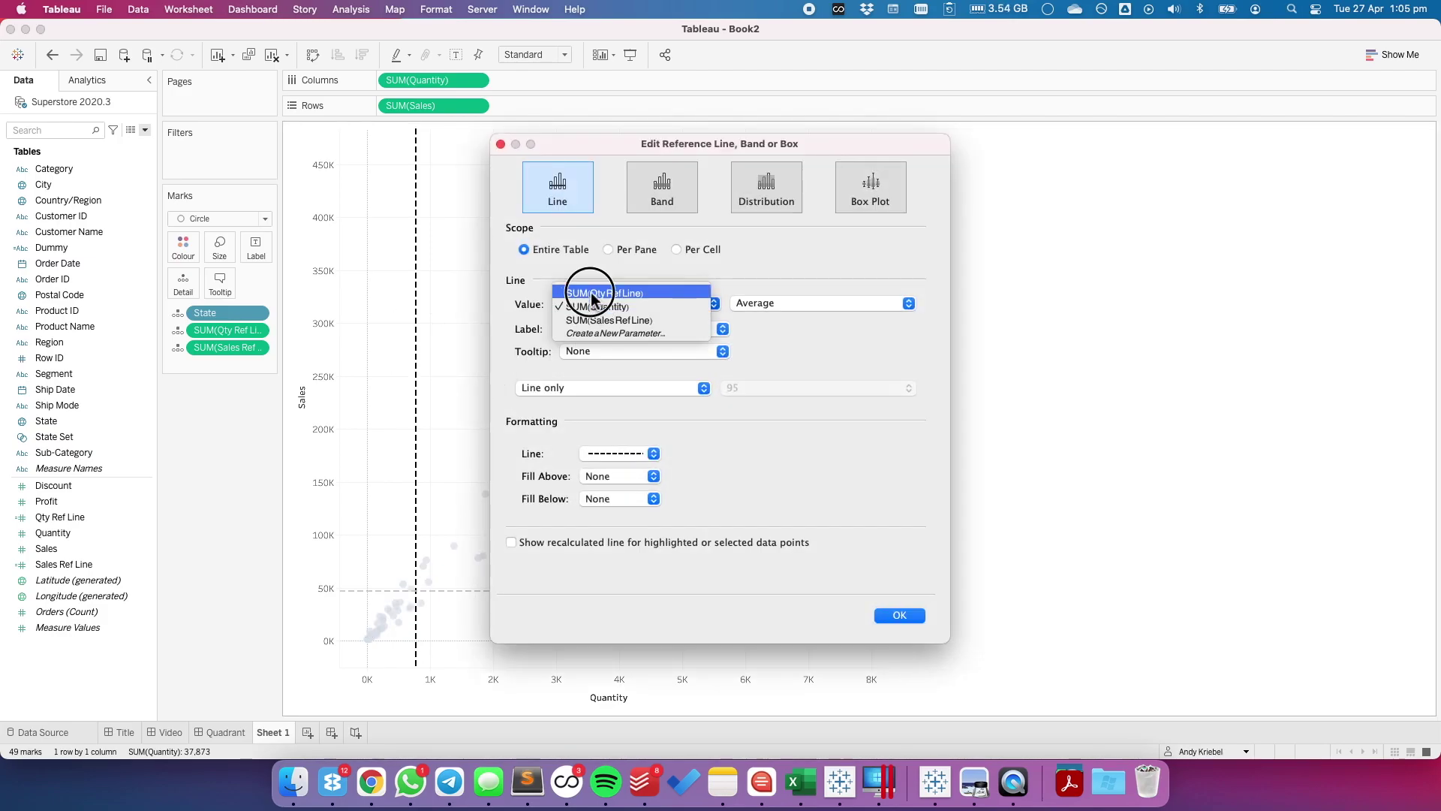
left_click(592, 293)
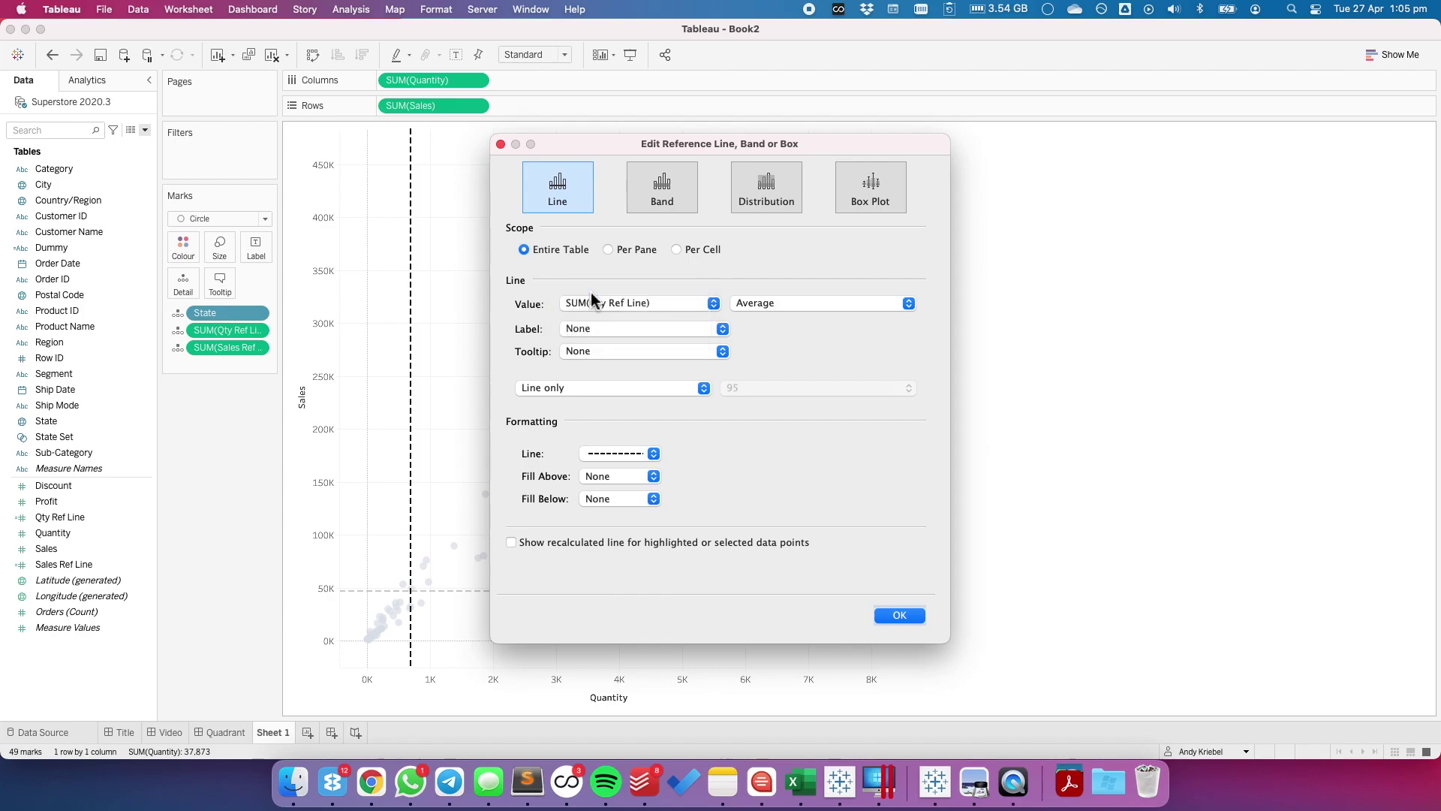
left_click(901, 618)
Step: Base the horizontal reference line on Sales Ref Line
left_click(653, 591)
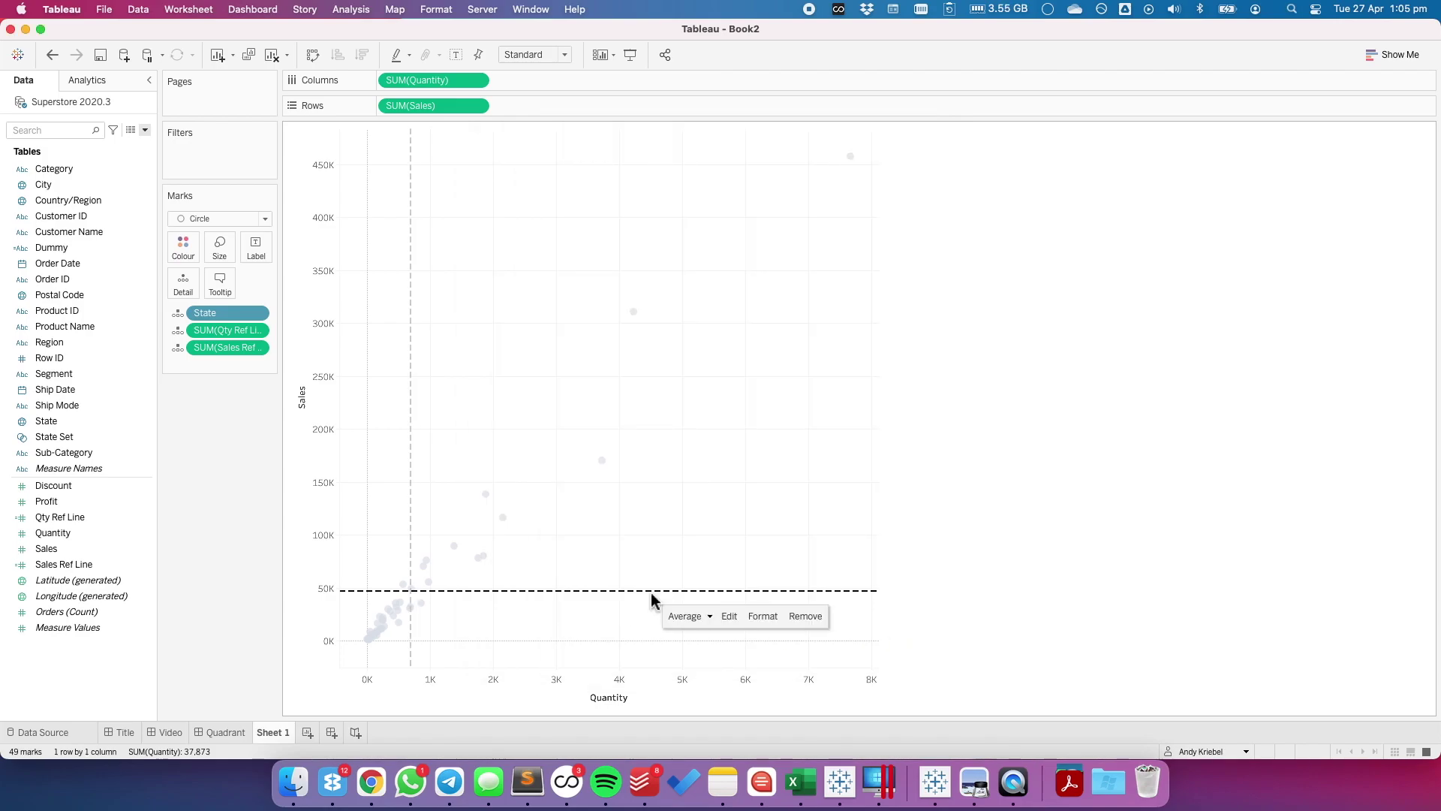
left_click(736, 614)
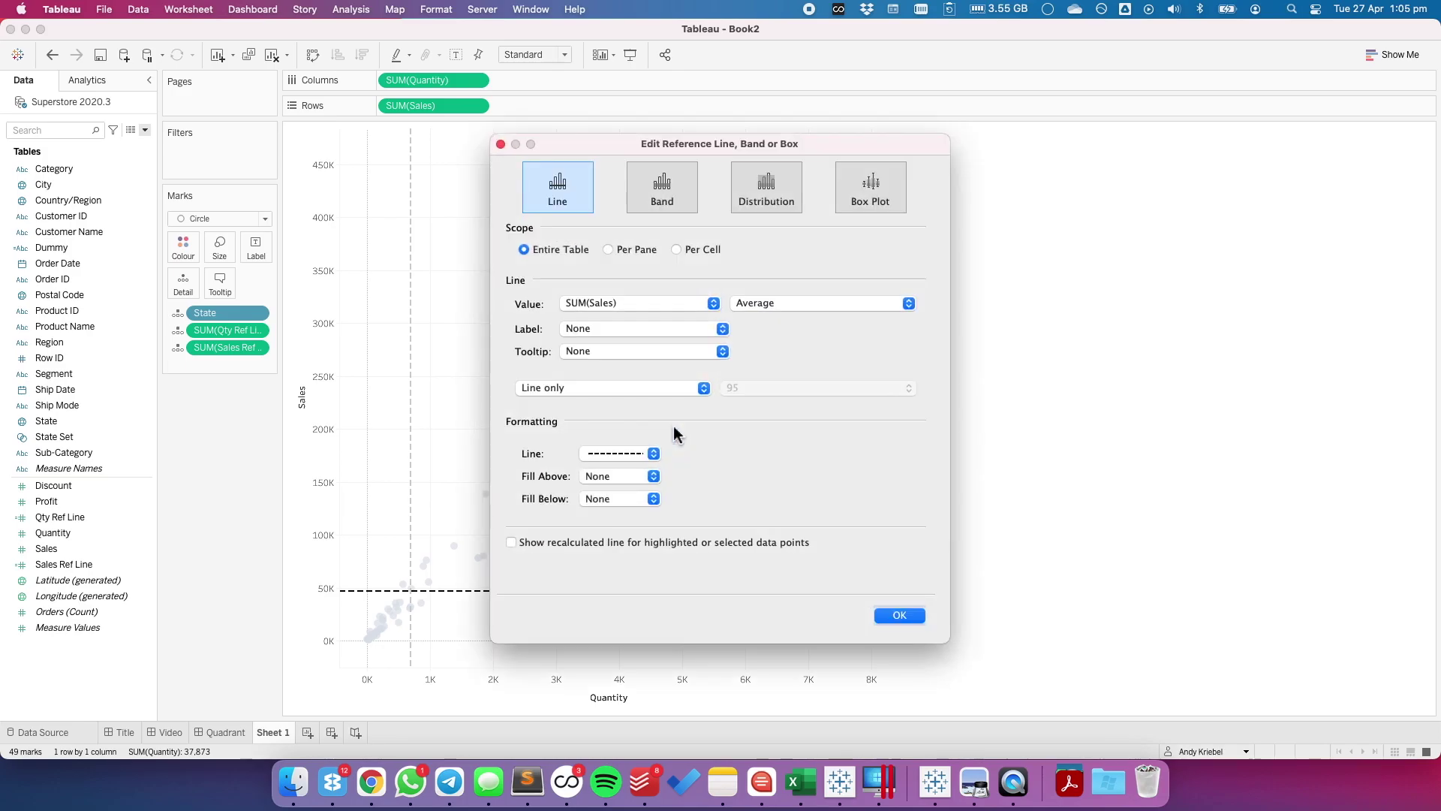
left_click(589, 307)
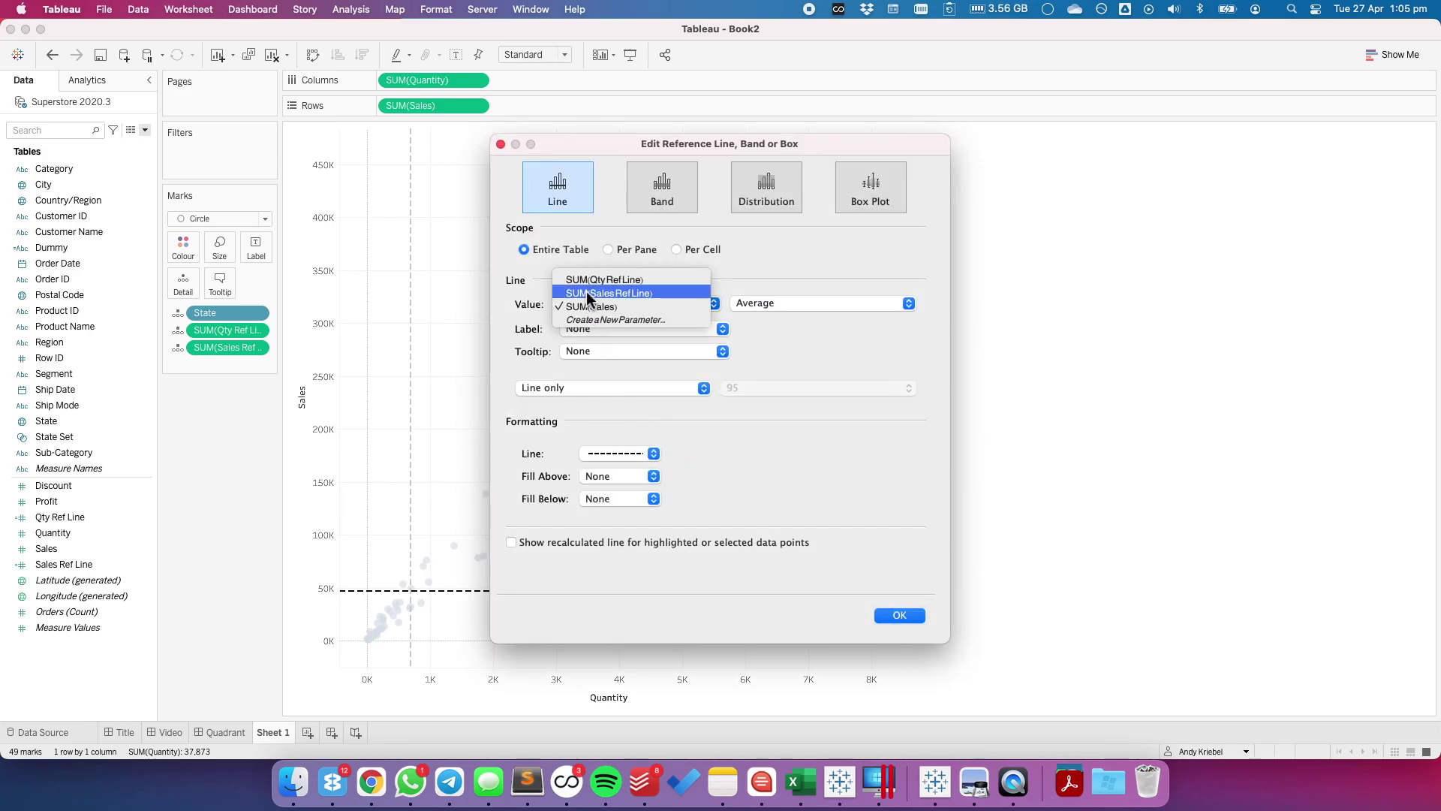
left_click(601, 293)
left_click(919, 613)
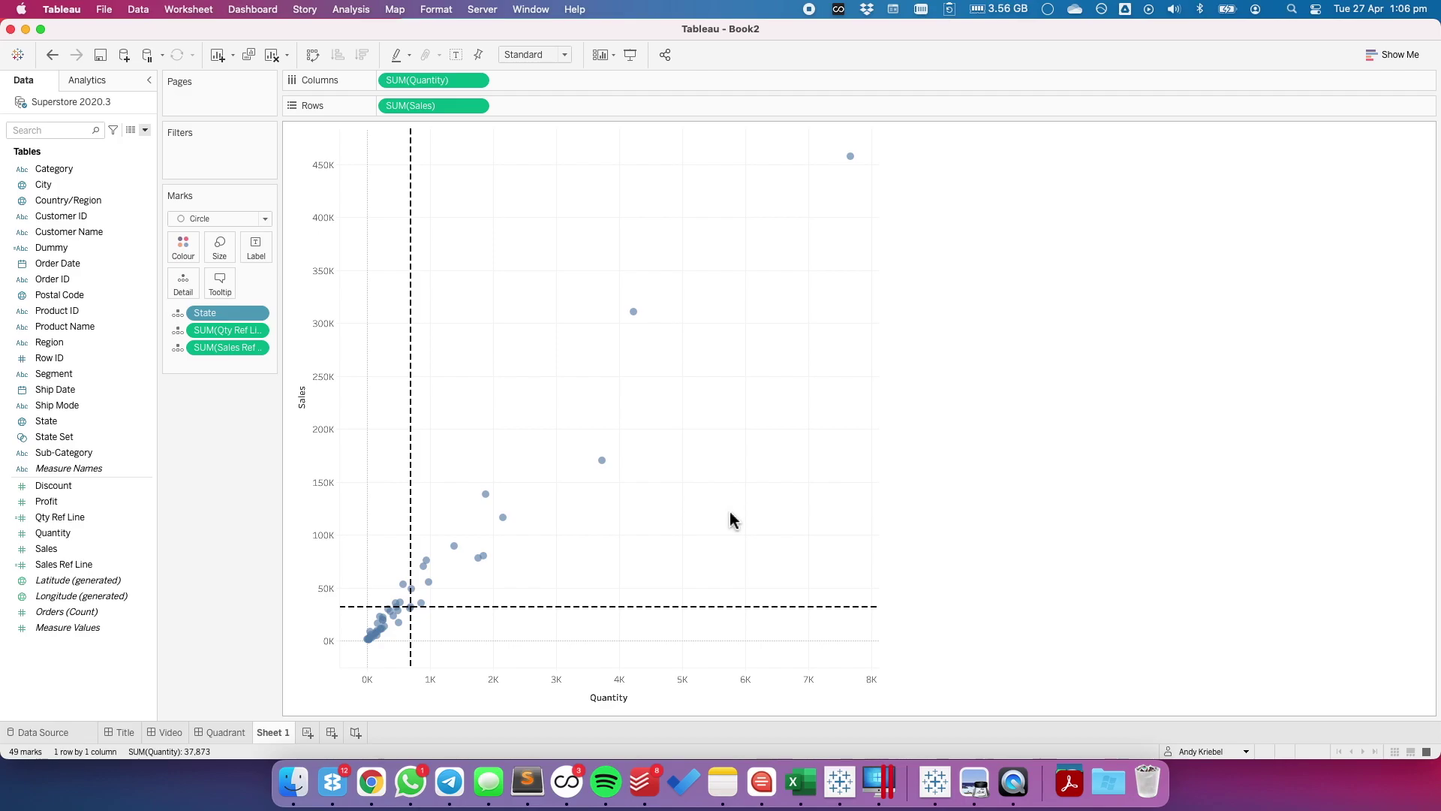
Step: Add a single-select Change Set Values action 'Update State Set' targeting State Set, keeping set values
left_click(210, 13)
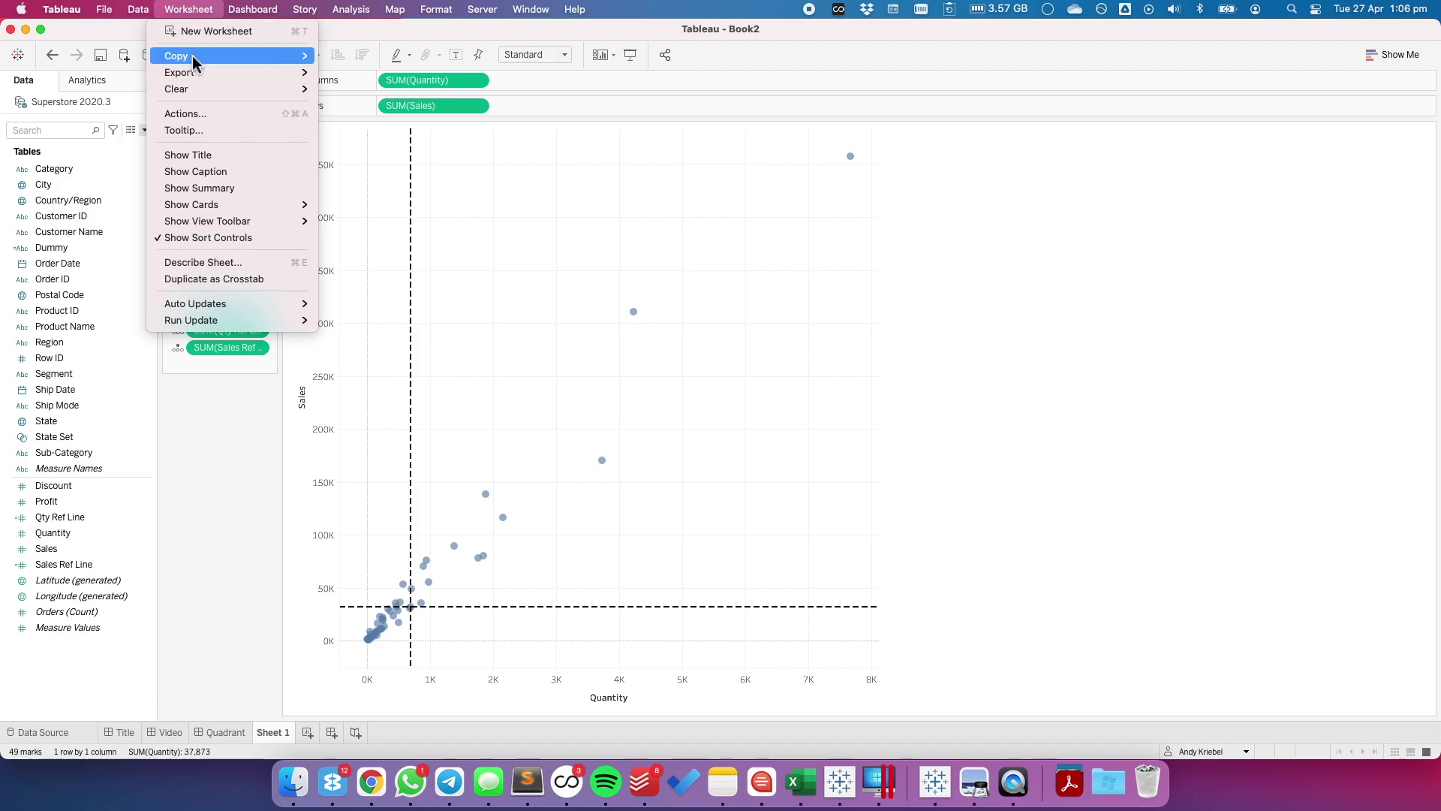
left_click(200, 114)
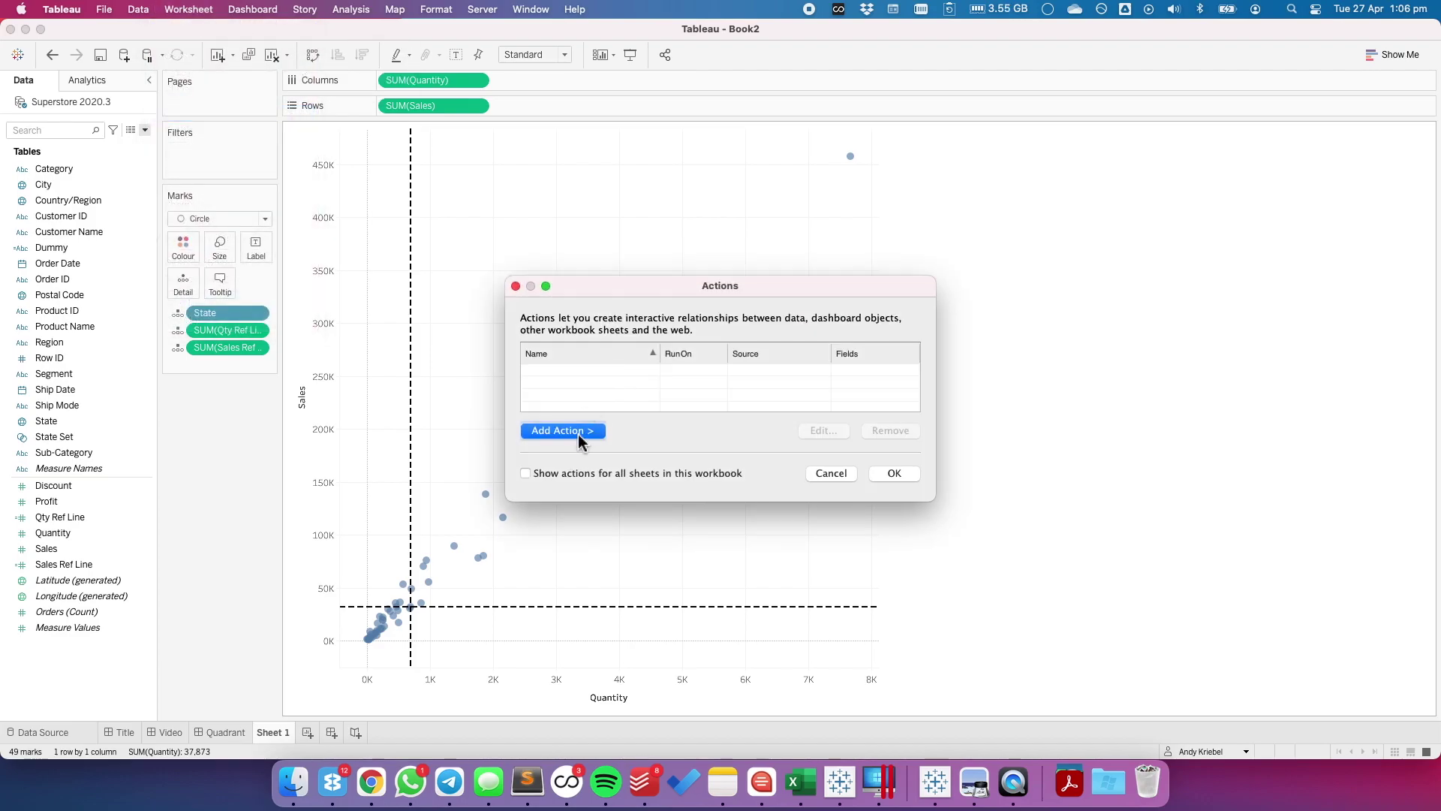
left_click(586, 430)
left_click(679, 535)
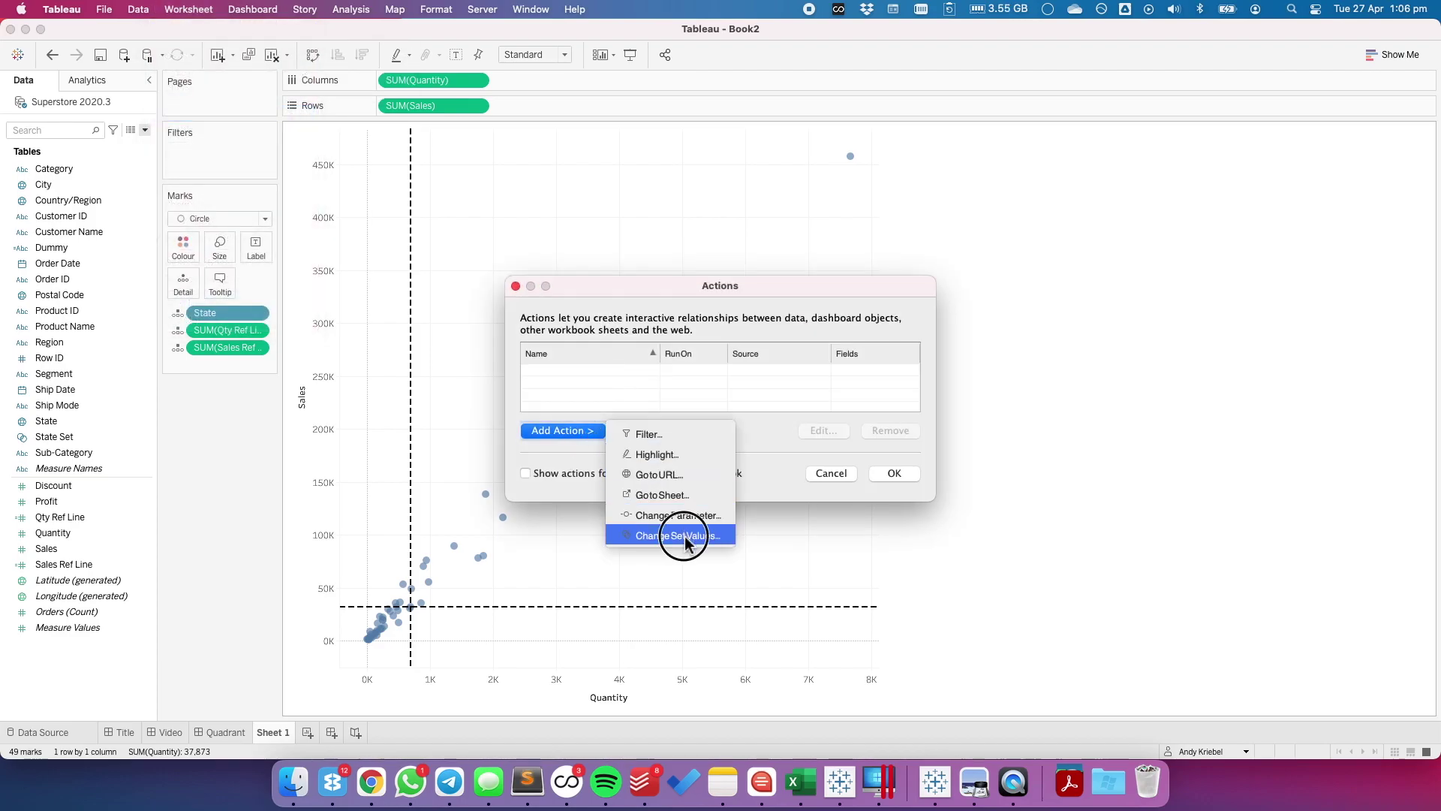
type("Update State Set")
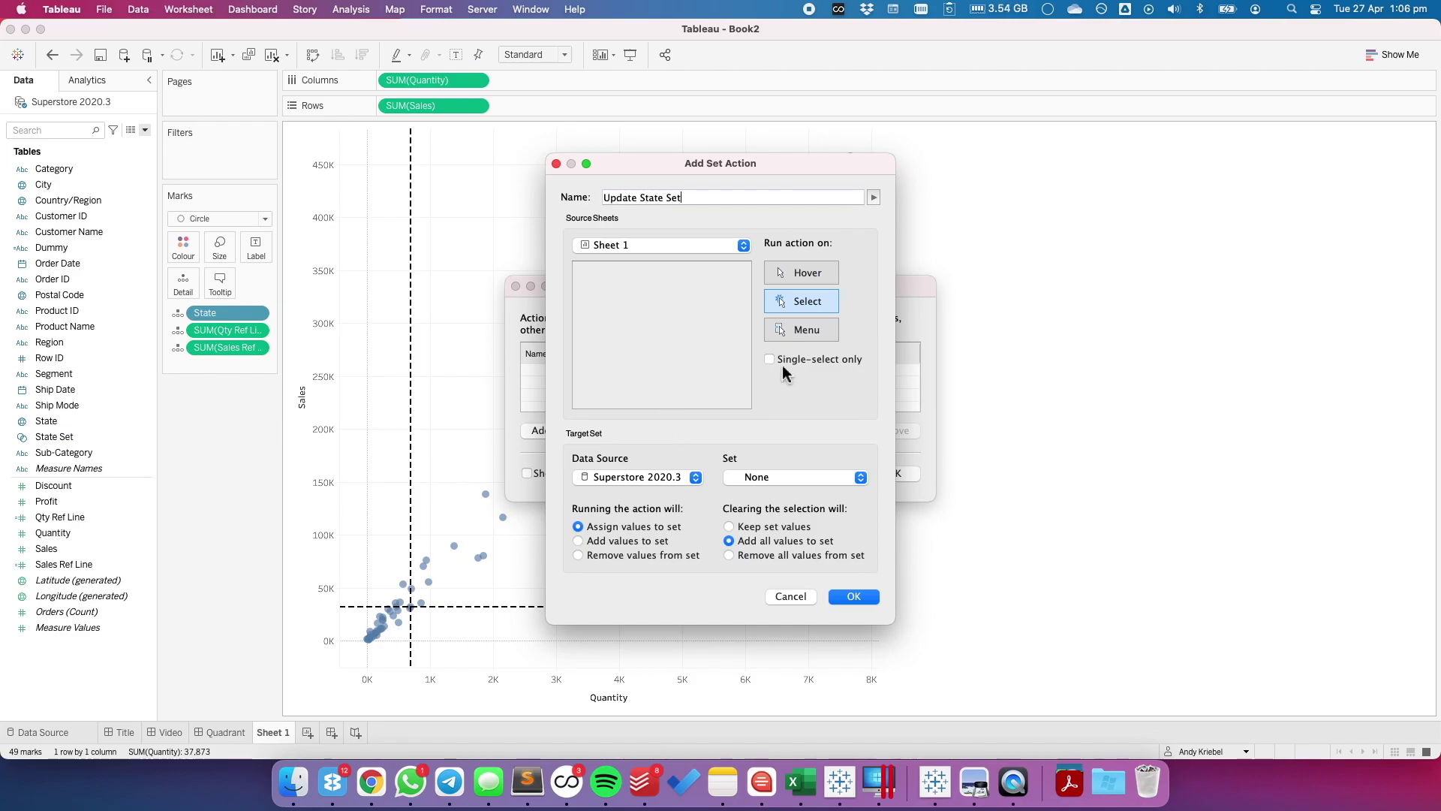
left_click(775, 361)
left_click(741, 478)
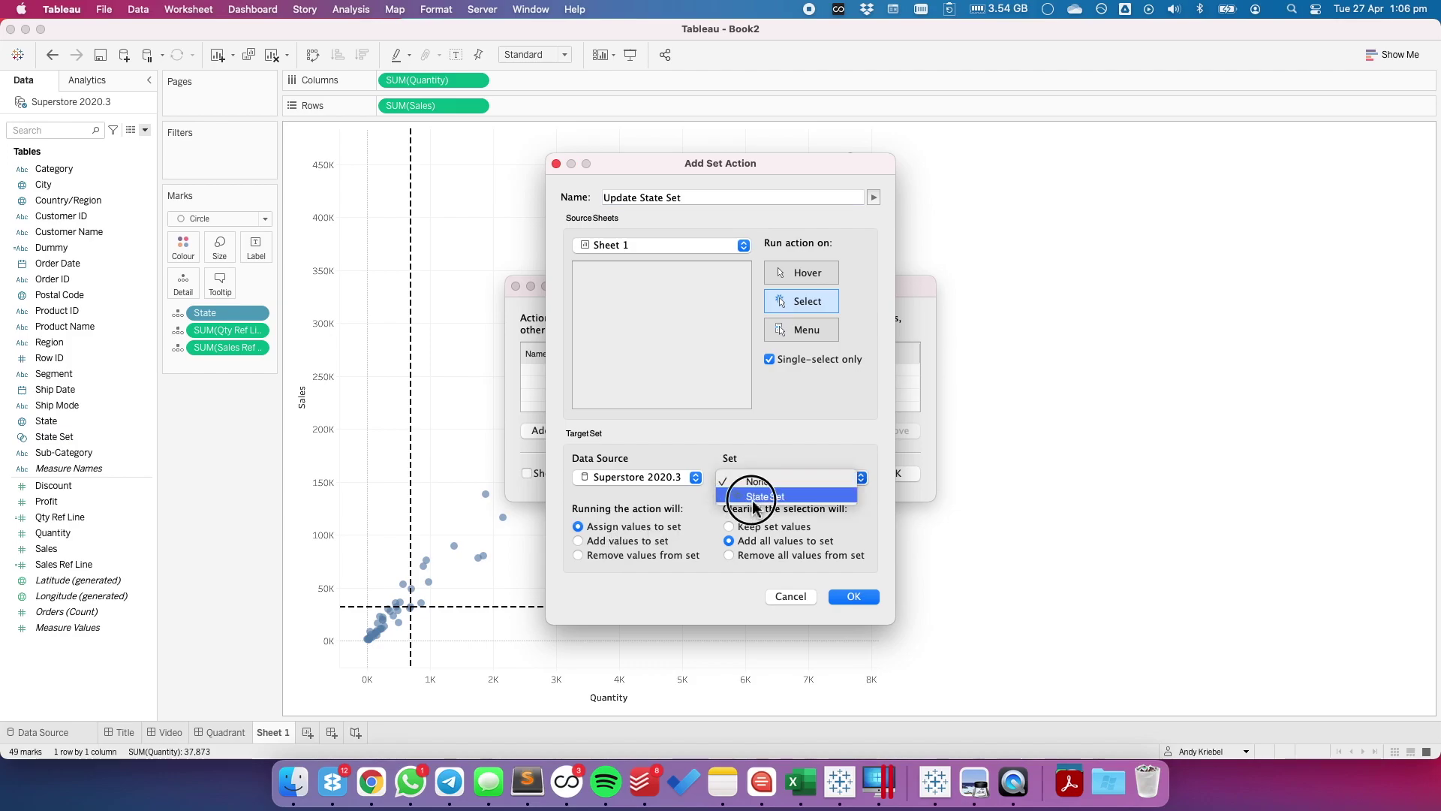
left_click(755, 496)
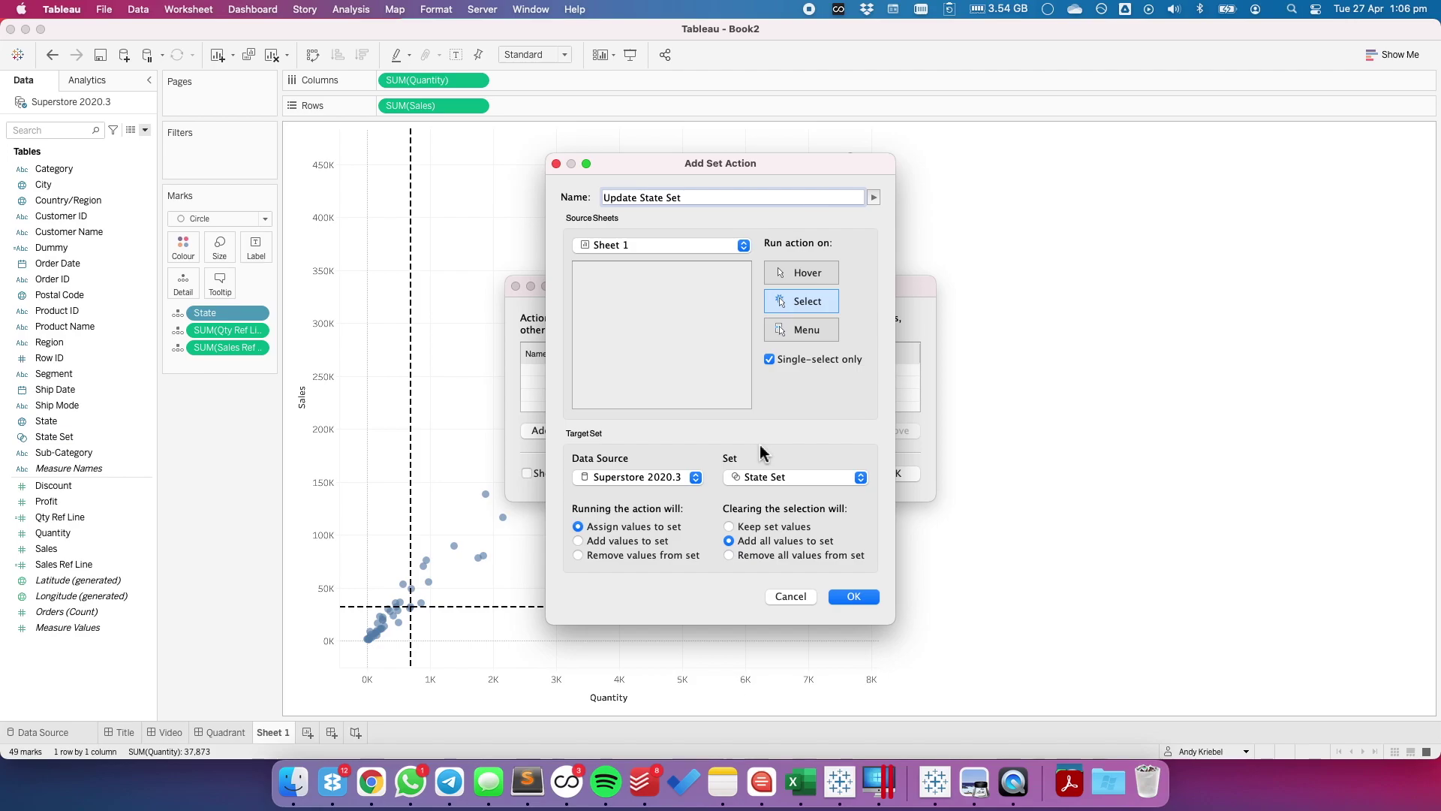
left_click(729, 527)
left_click(848, 598)
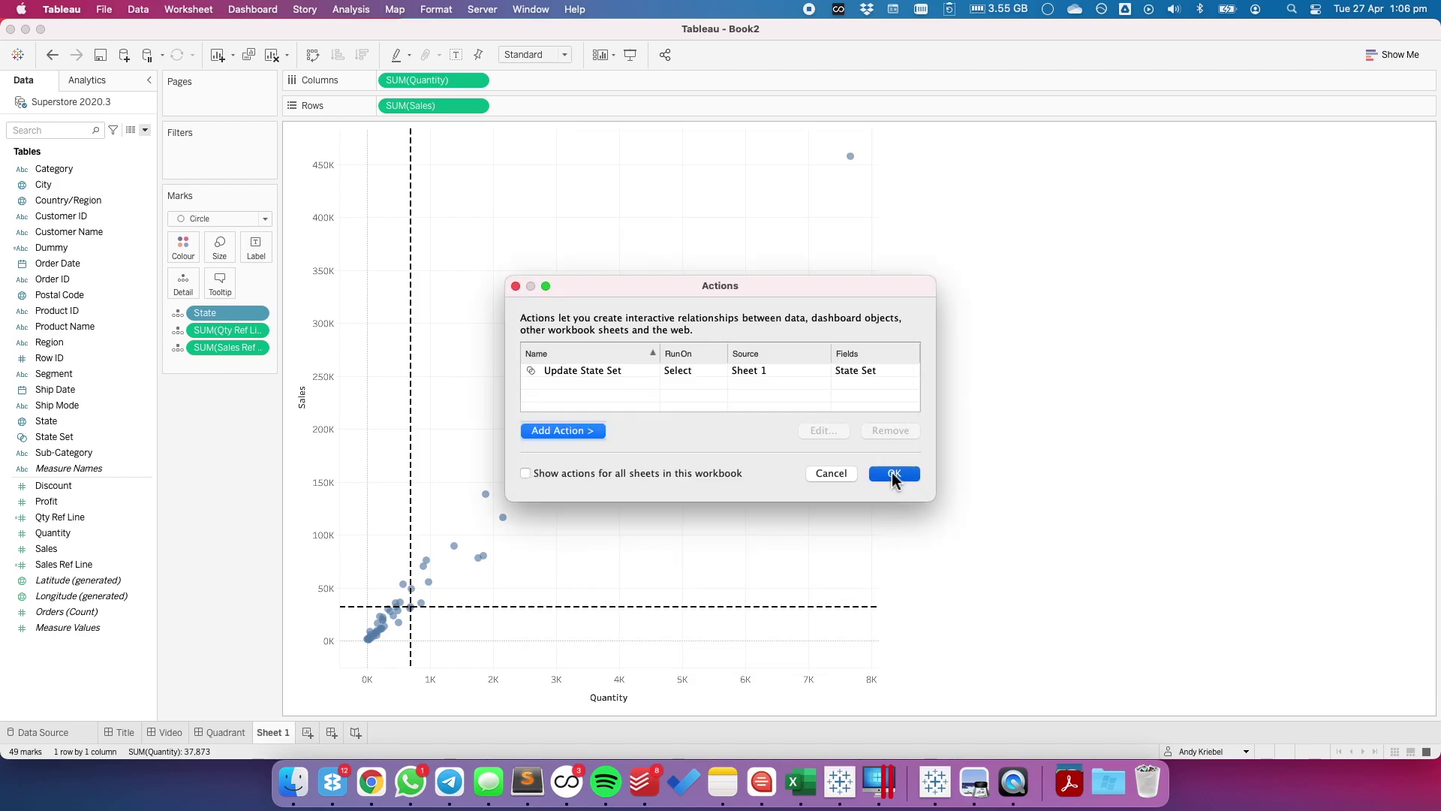
left_click(893, 474)
Step: Click several states to move the reference lines, ending on the 2,153-quantity state
left_click(504, 518)
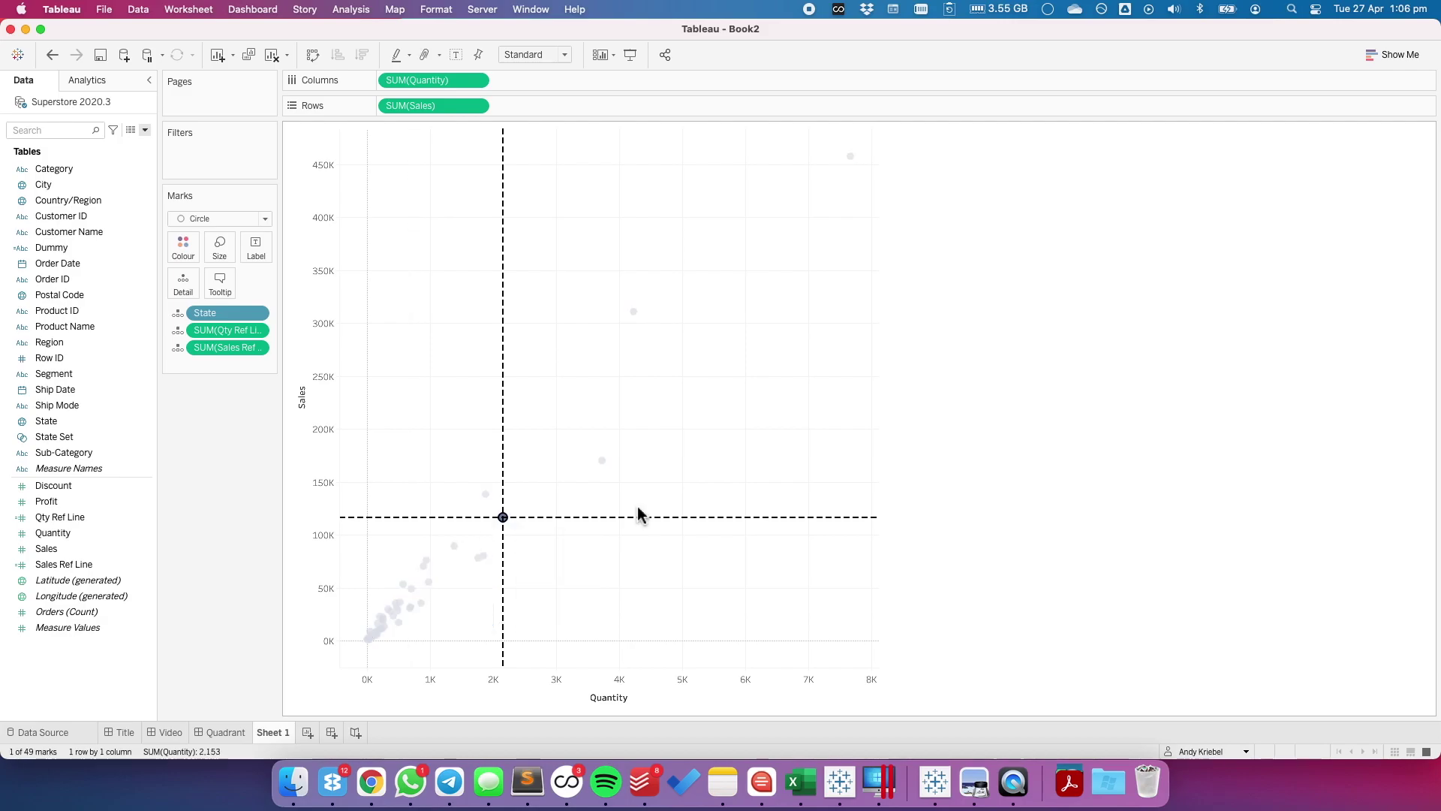
left_click(604, 461)
left_click(552, 406)
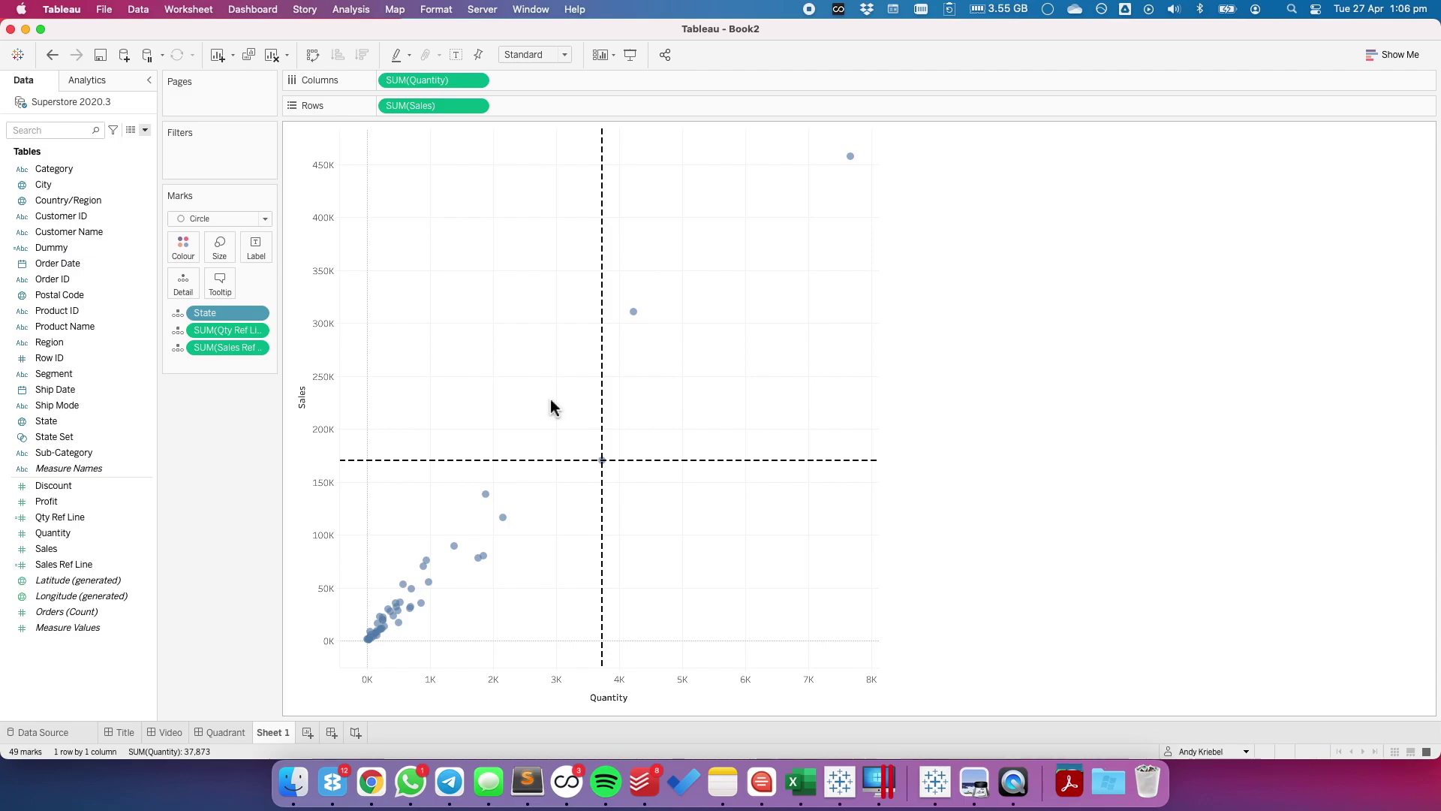
left_click(503, 516)
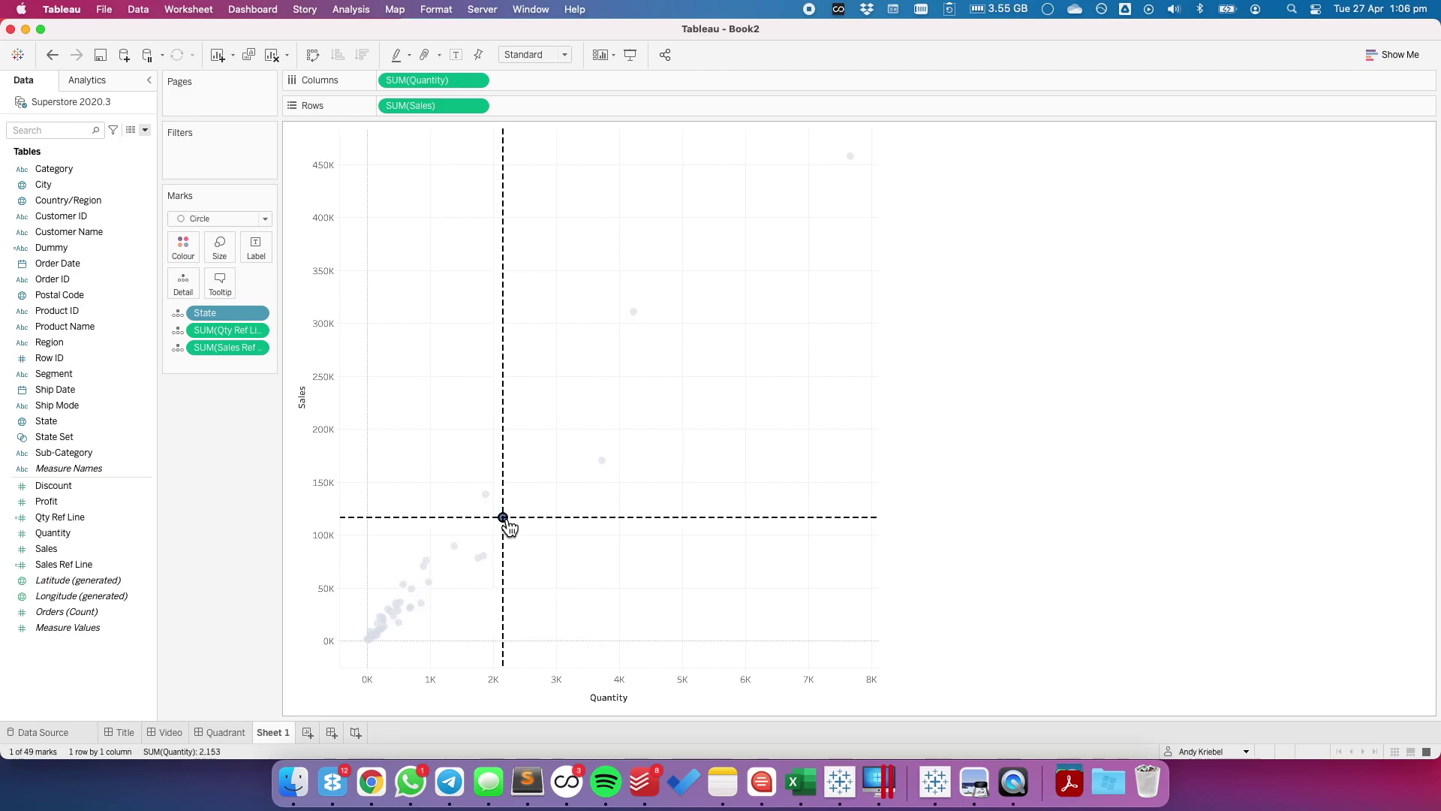
Step: Confirm the Dummy calculation and add Dummy to the marks as Detail
right_click(54, 247)
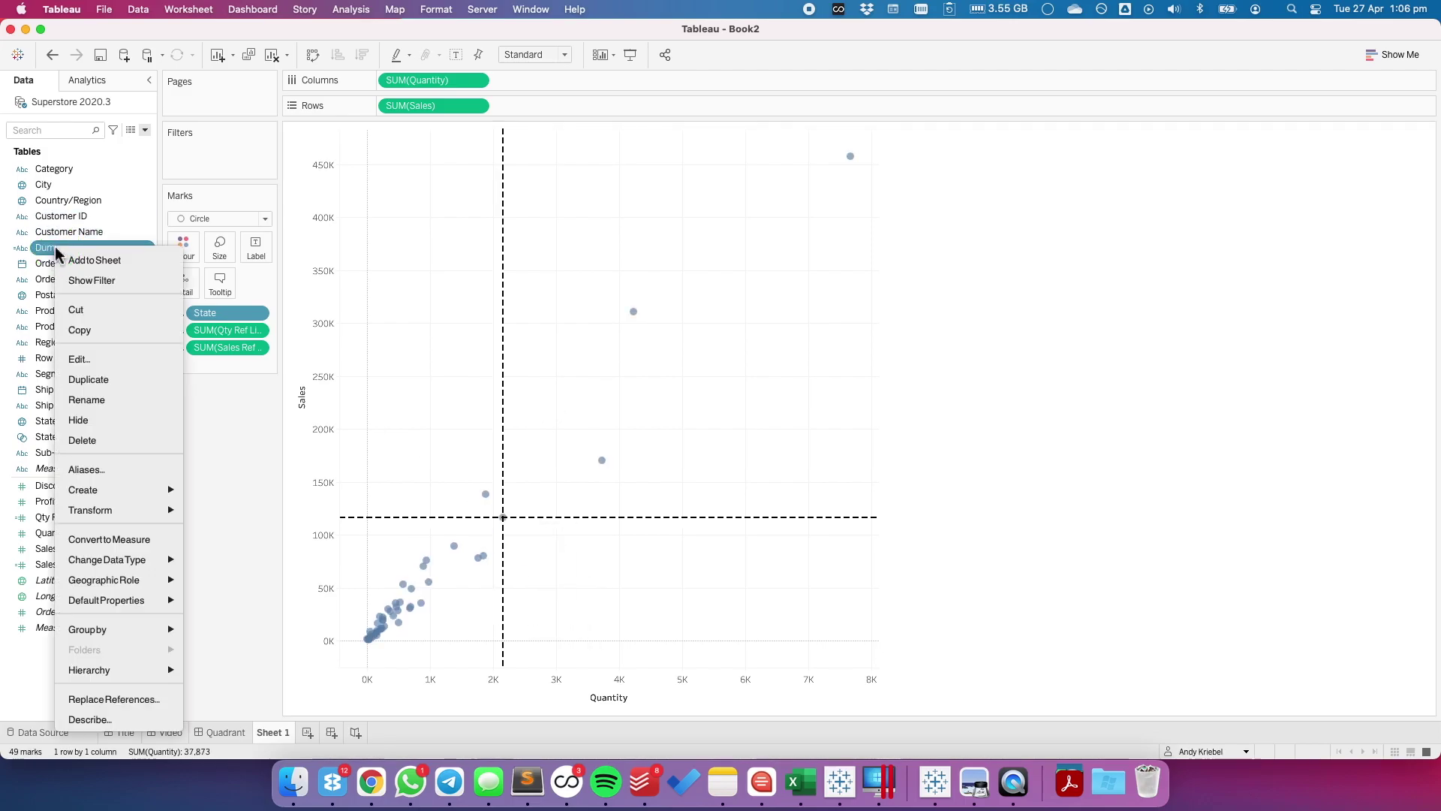
left_click(79, 359)
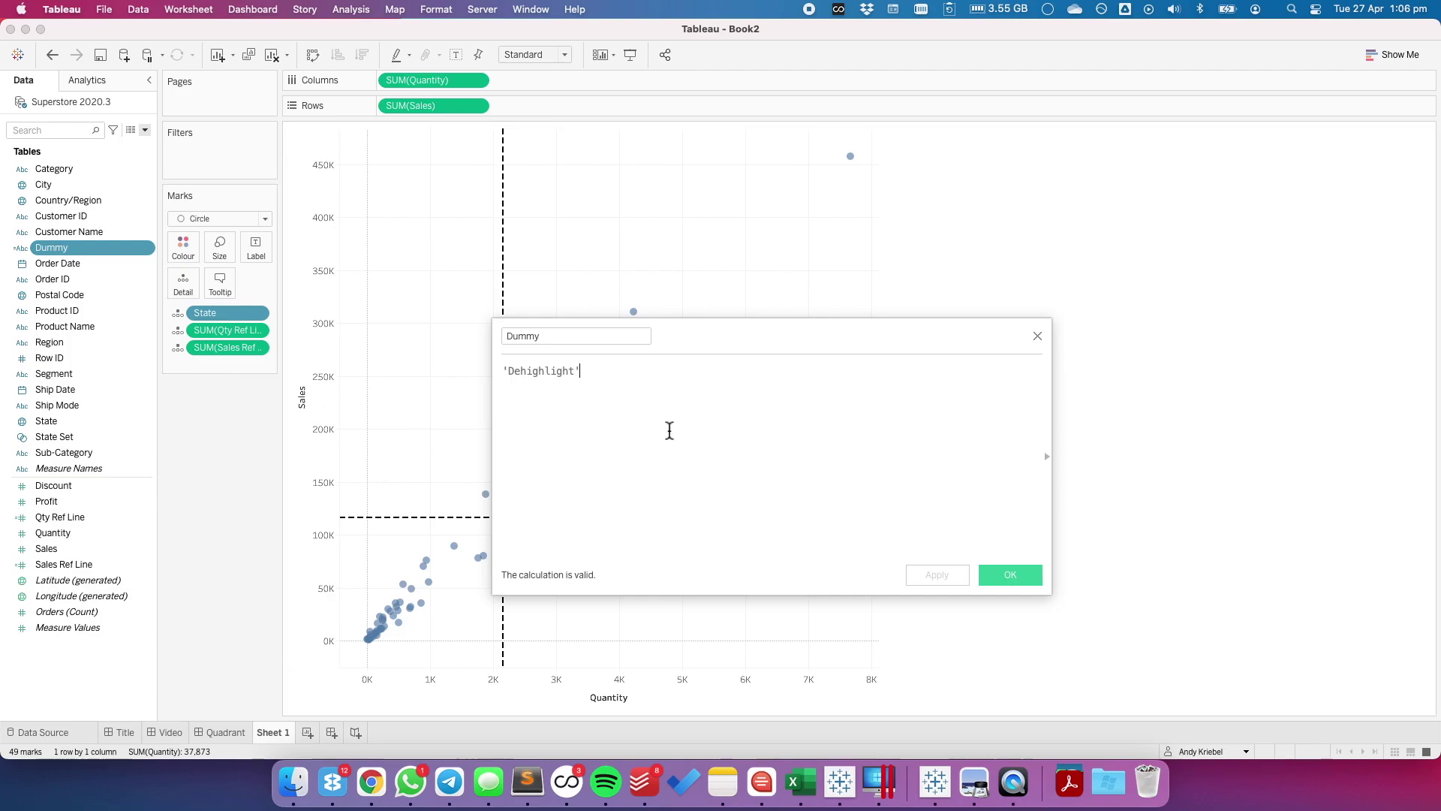
left_click(1010, 576)
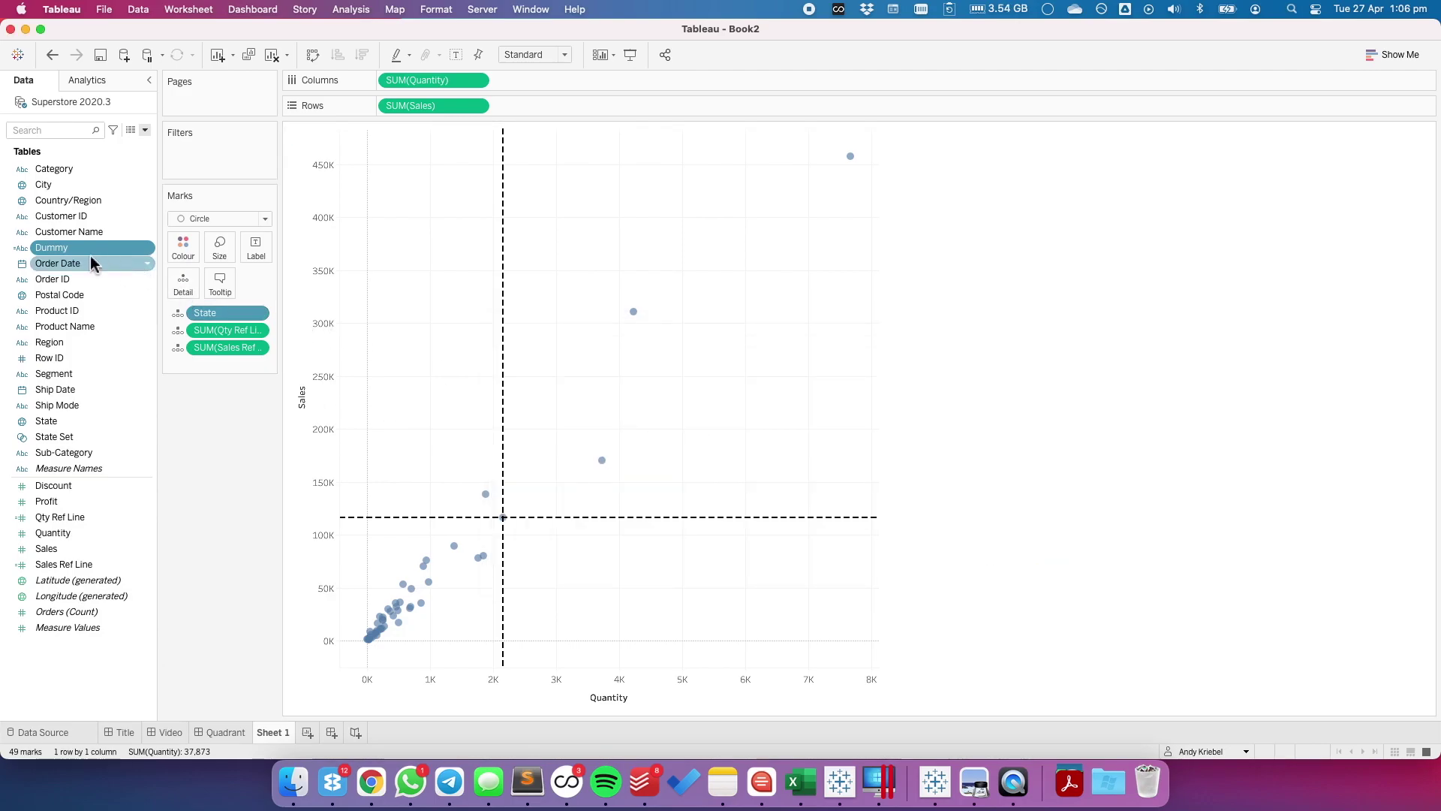
left_click_drag(90, 254, 197, 285)
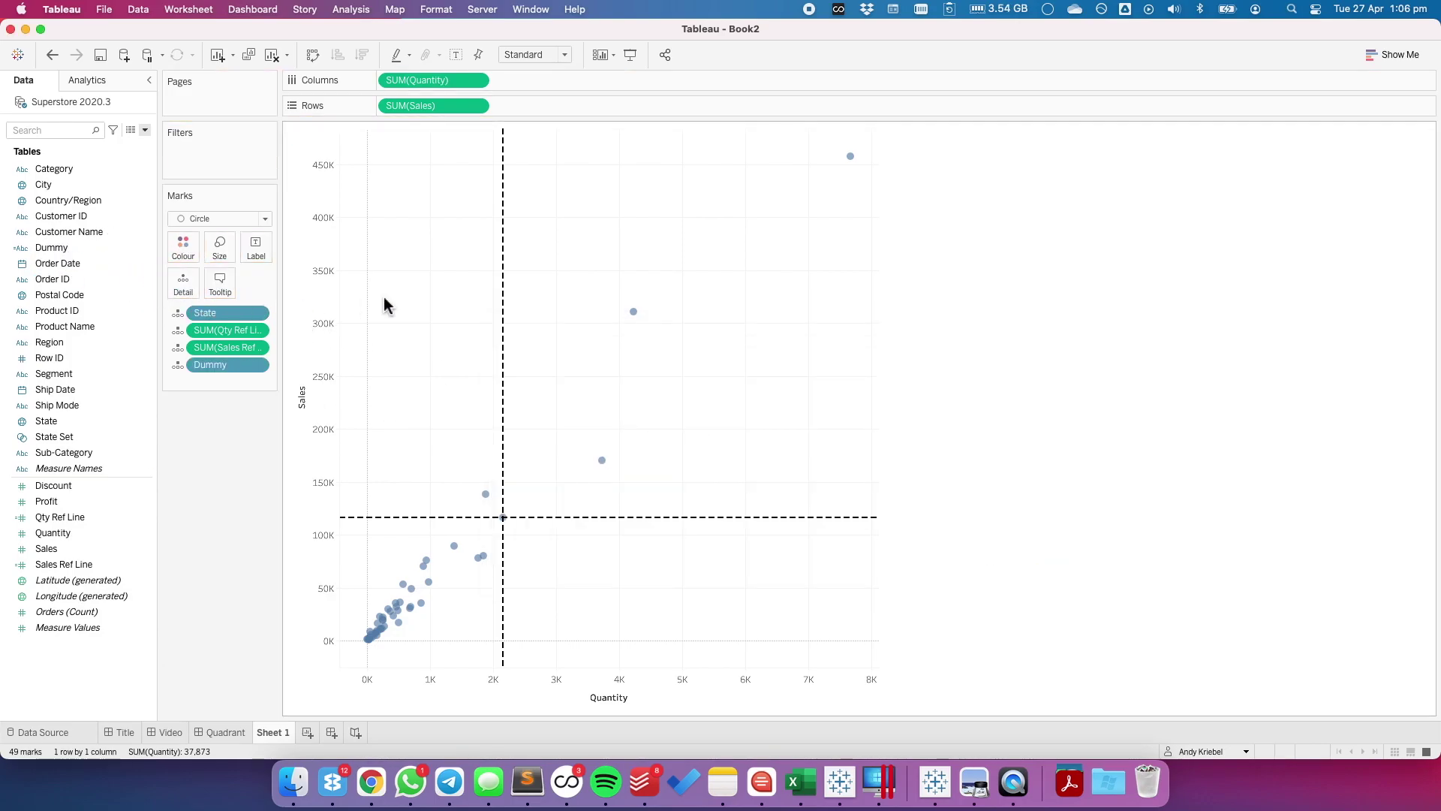
Step: Add a new filter action on Sheet 1 named 'Remove Highlight'
left_click(184, 9)
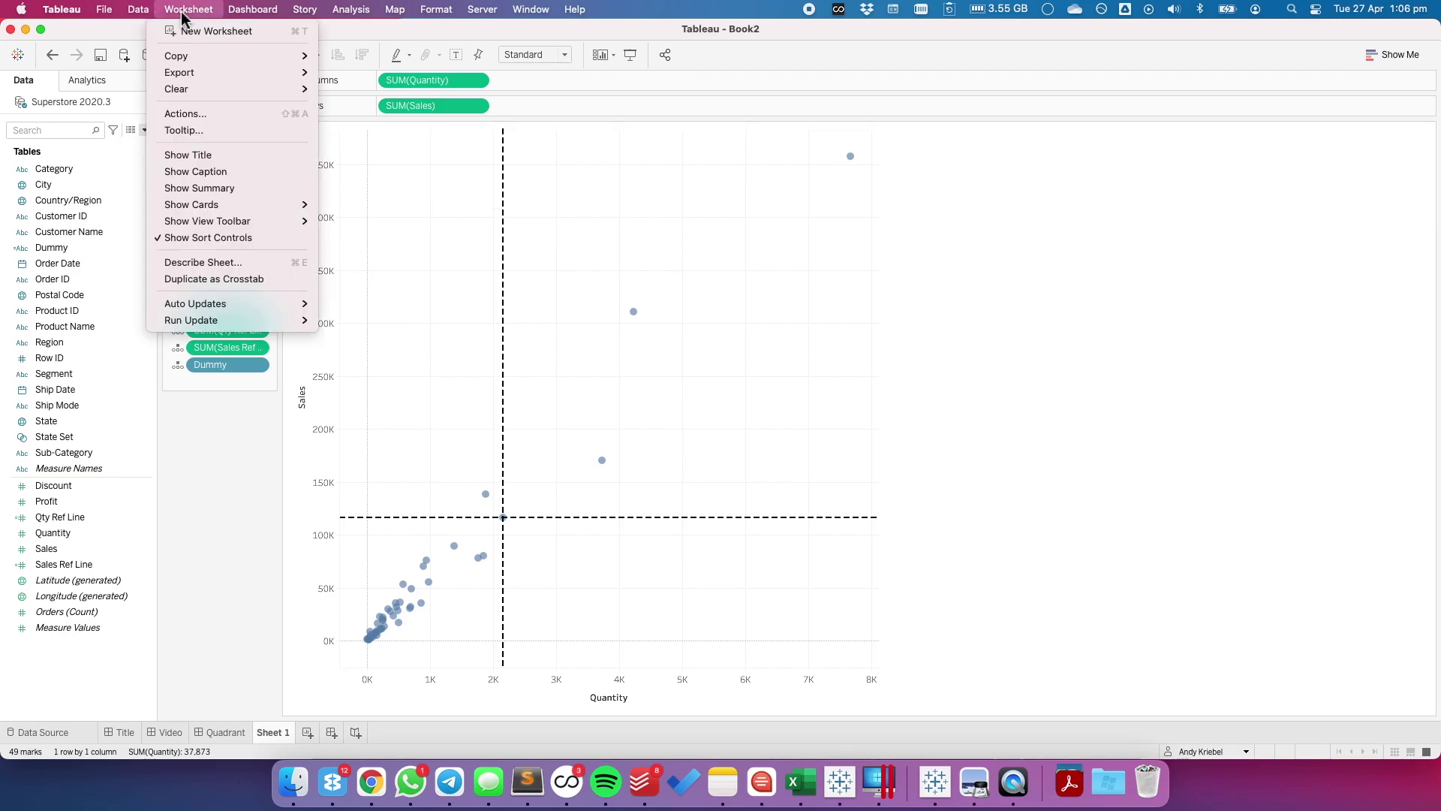
left_click(181, 114)
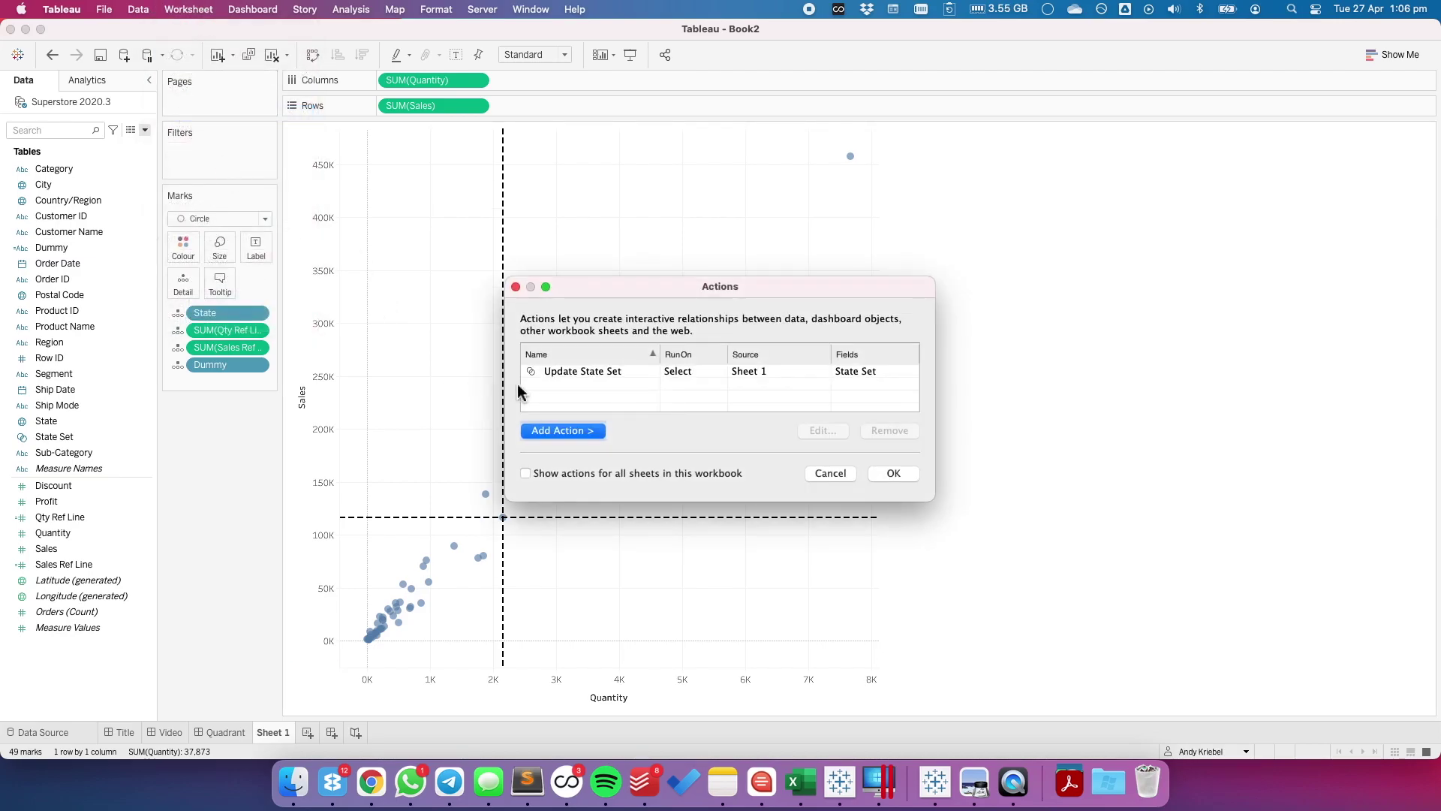
left_click(564, 431)
left_click(650, 433)
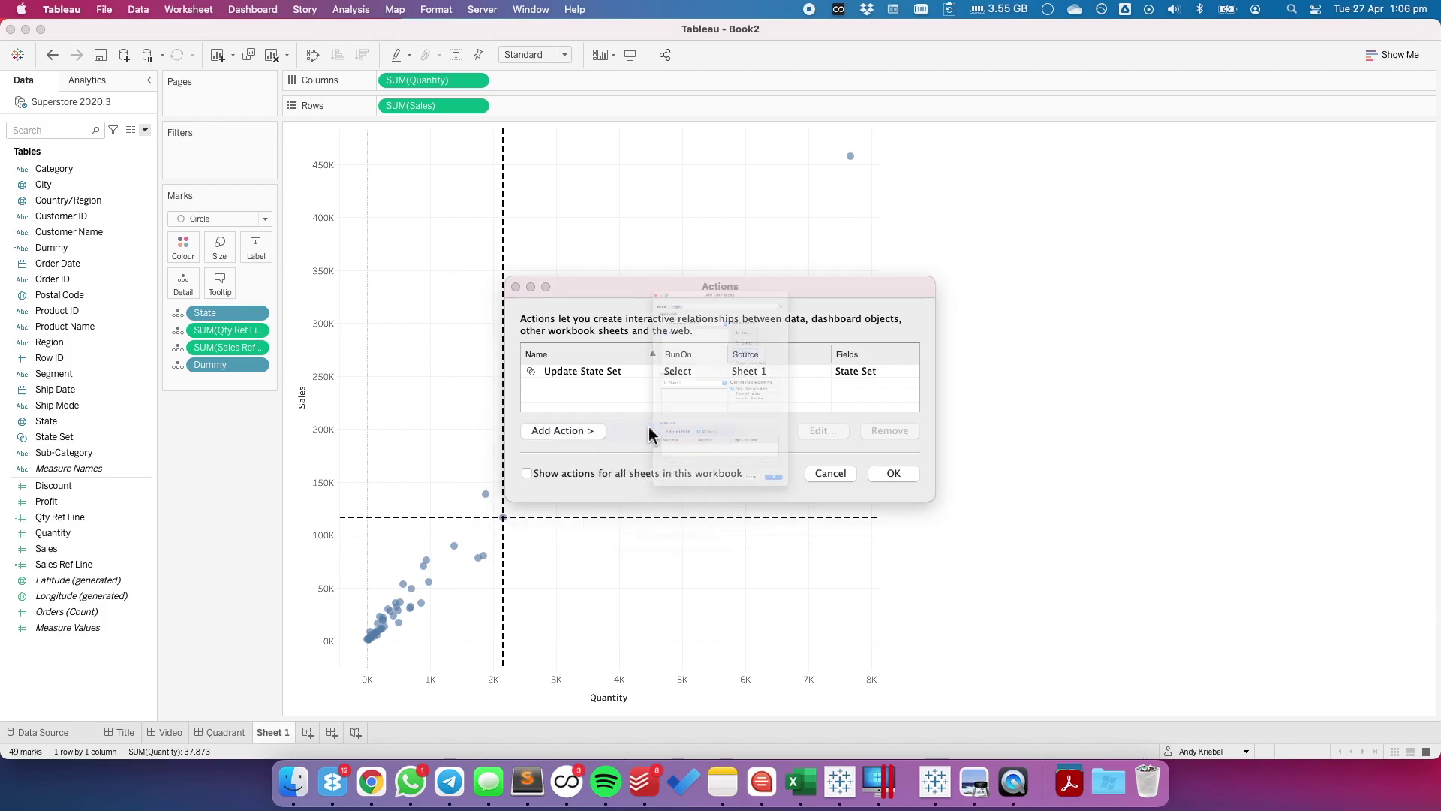
type("Remove")
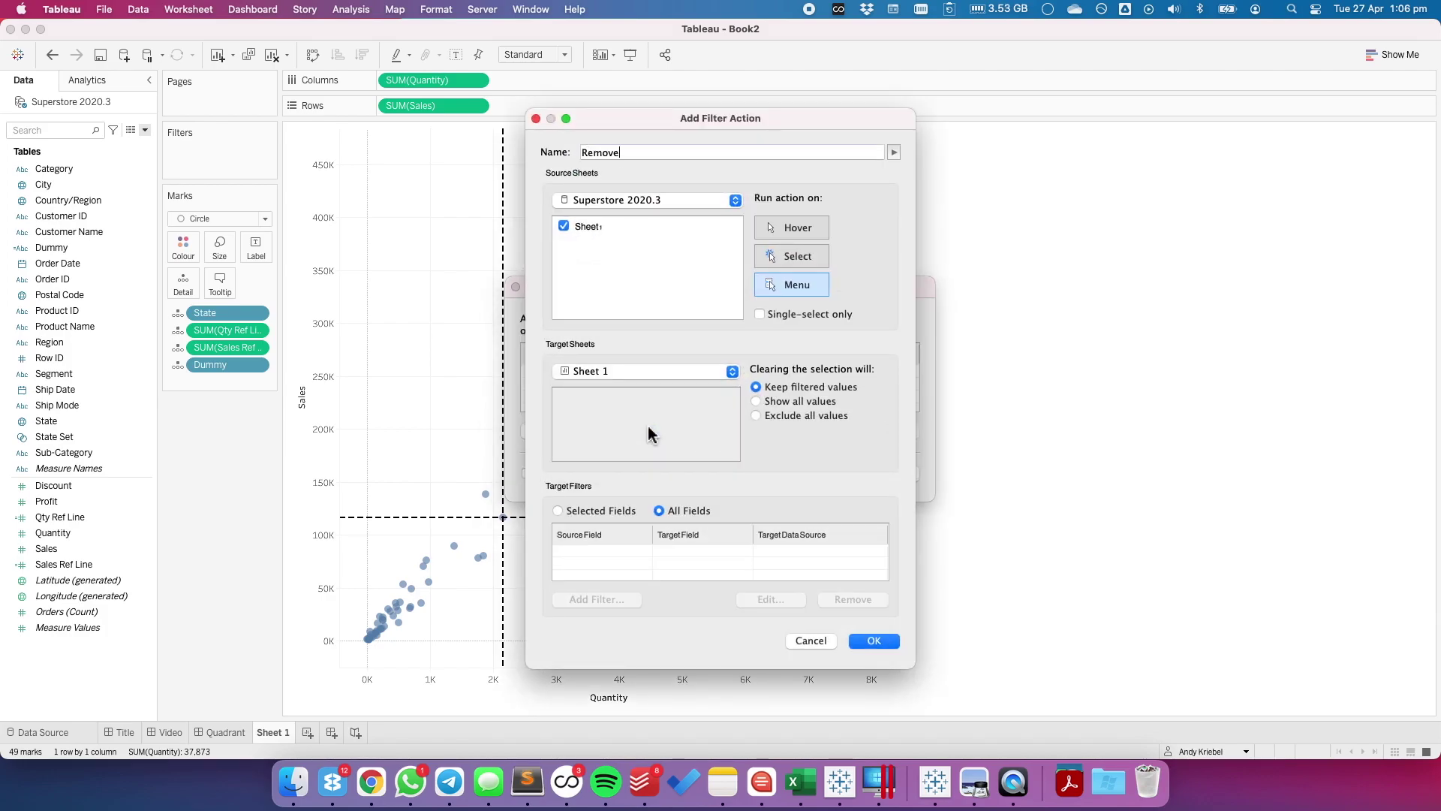
type(" Dummy Highlight")
mouse_move(622, 156)
left_mouse_down()
mouse_move(659, 157)
mouse_move(632, 156)
left_mouse_up()
left_click(665, 155, "shift")
key("BackSpace")
Step: Make Remove Highlight run on single select, filtering Dummy to Customer Name, and save it
left_click(777, 259)
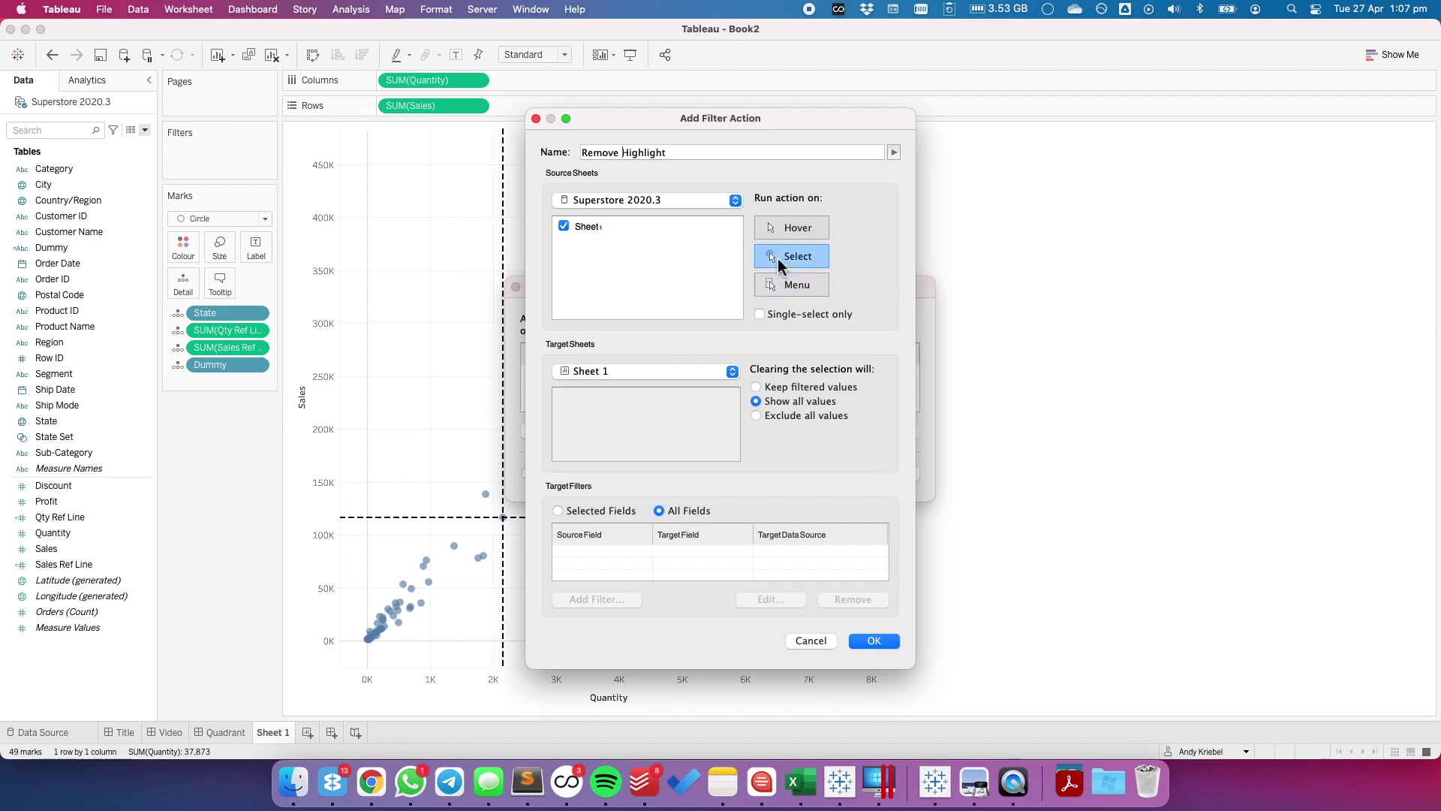
left_click(760, 316)
left_click(583, 511)
left_click(596, 601)
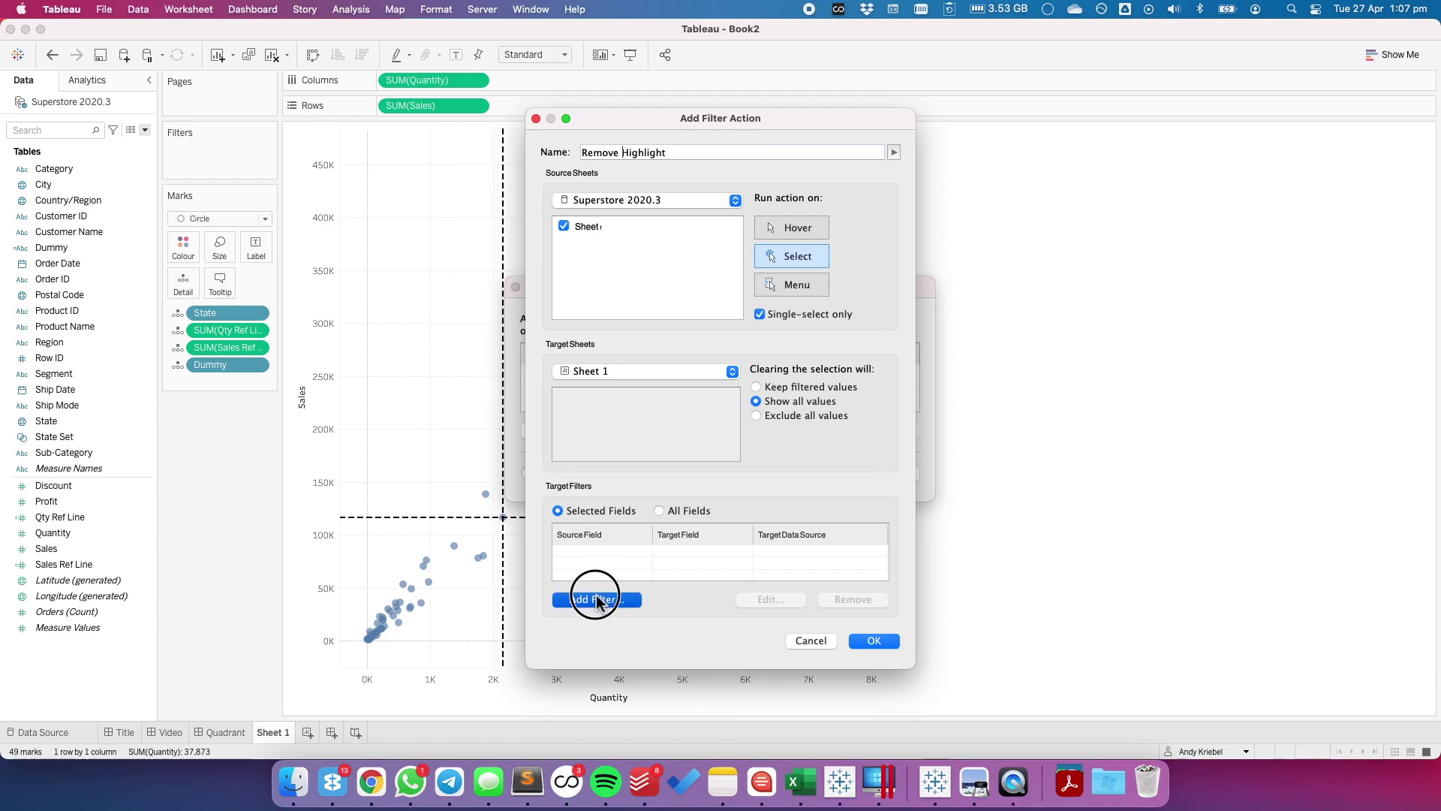
left_click(632, 355)
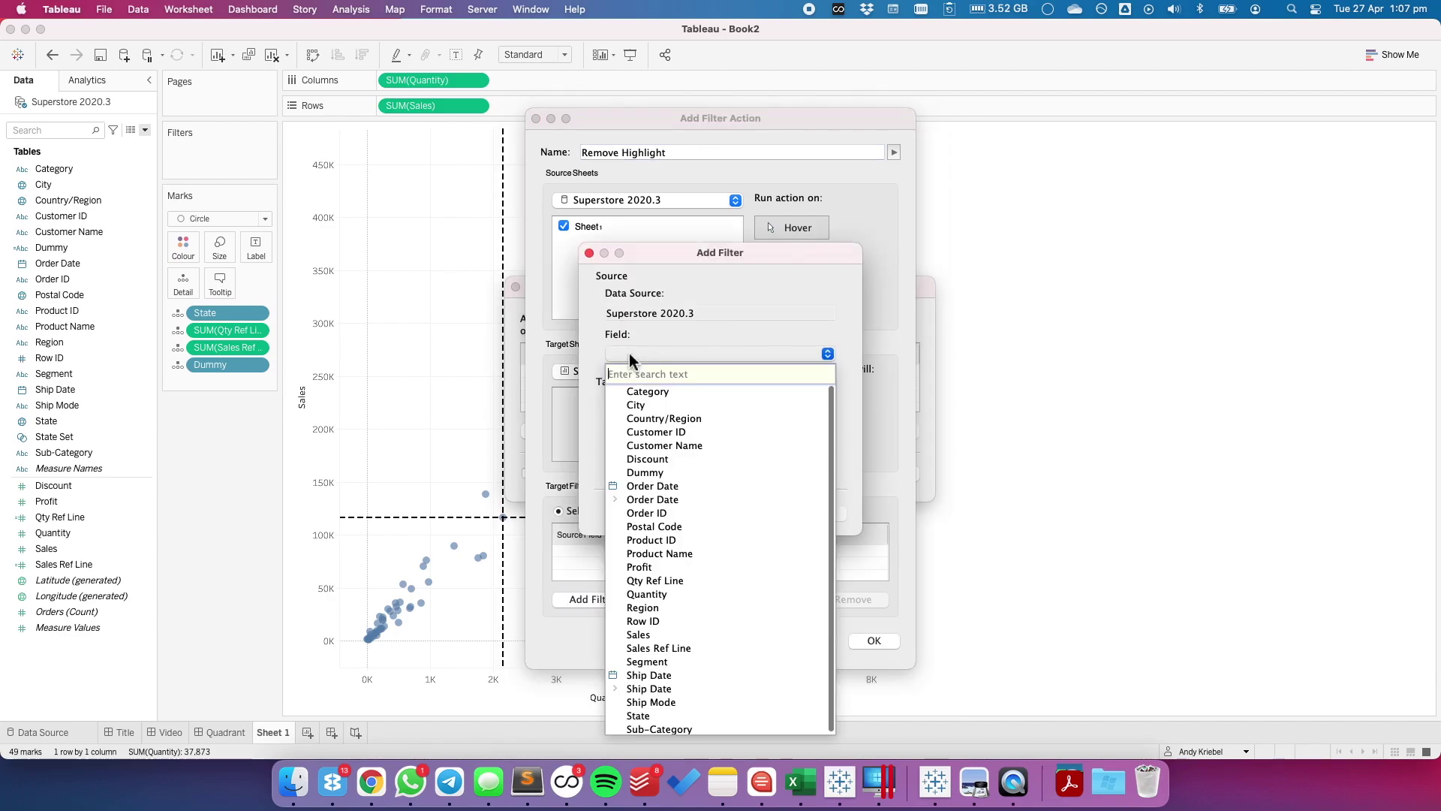
left_click(646, 472)
left_click(650, 459)
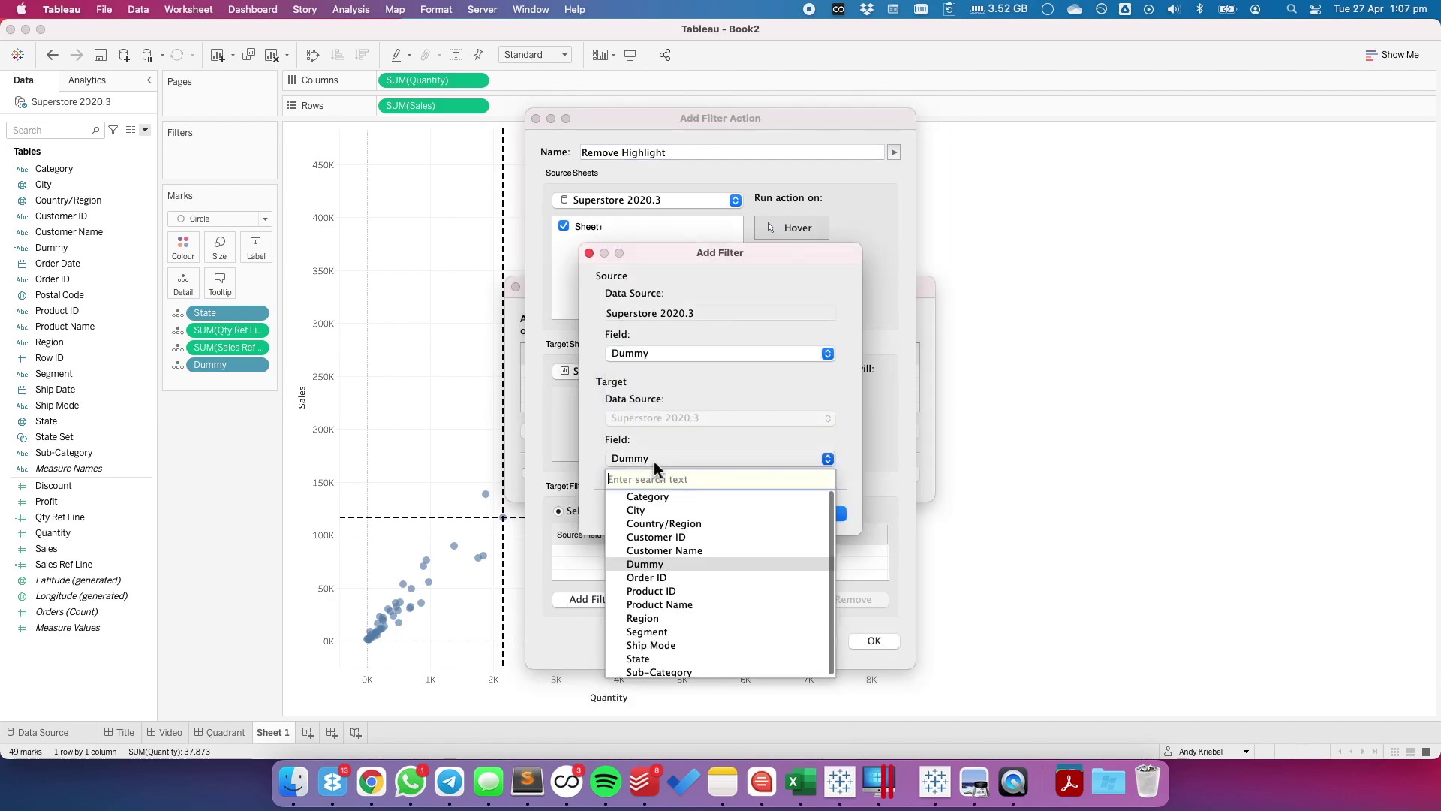
left_click(665, 551)
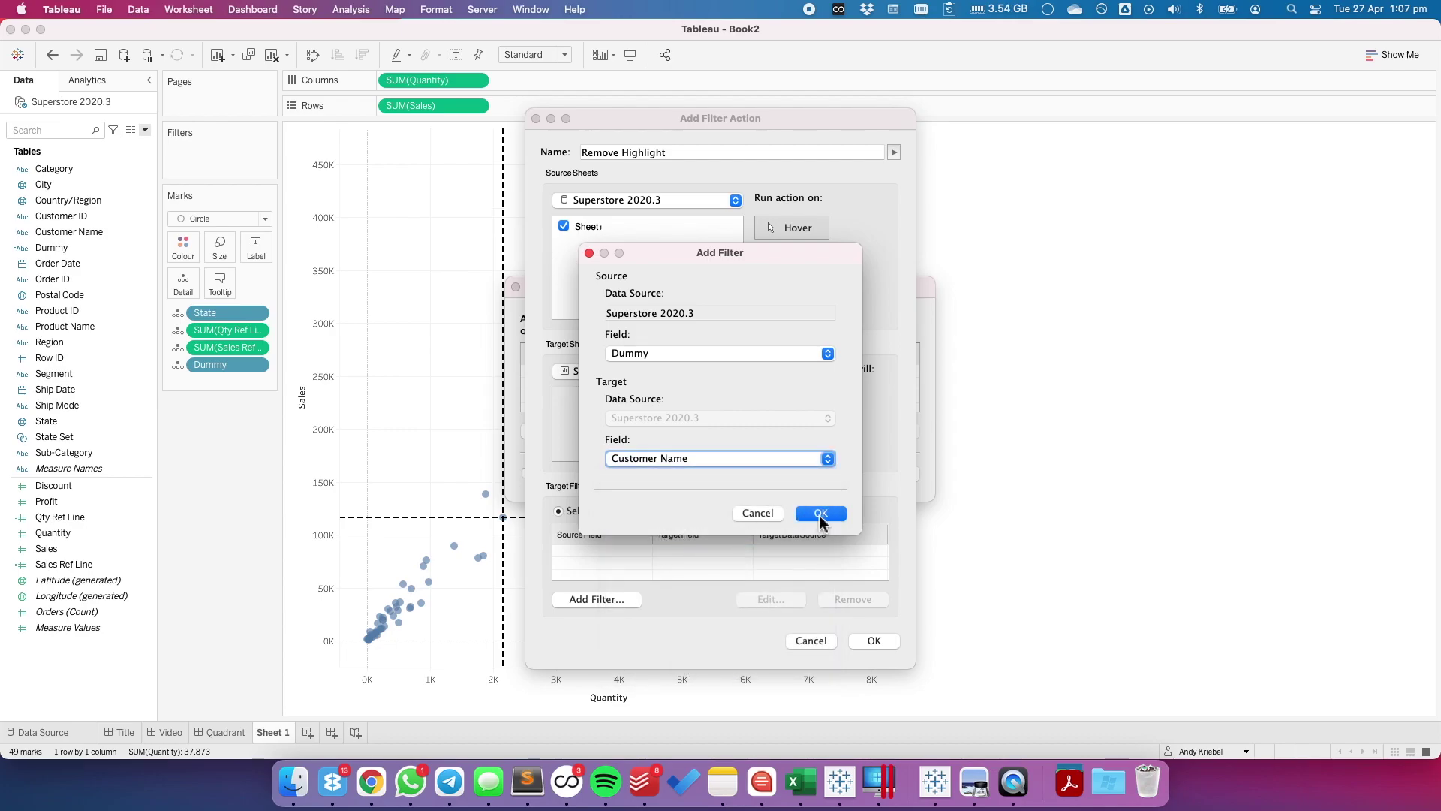
left_click(819, 515)
left_click(874, 640)
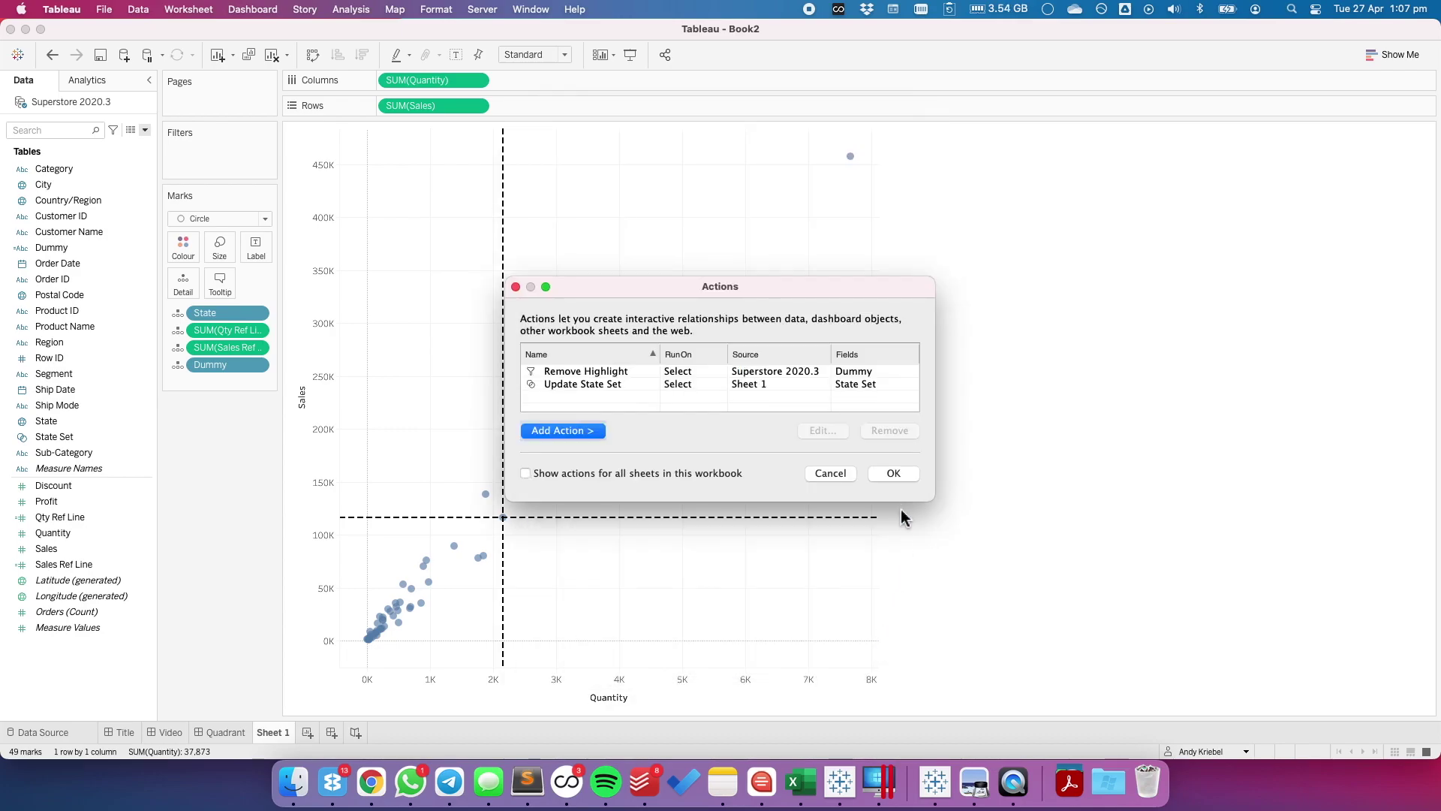
left_click(893, 475)
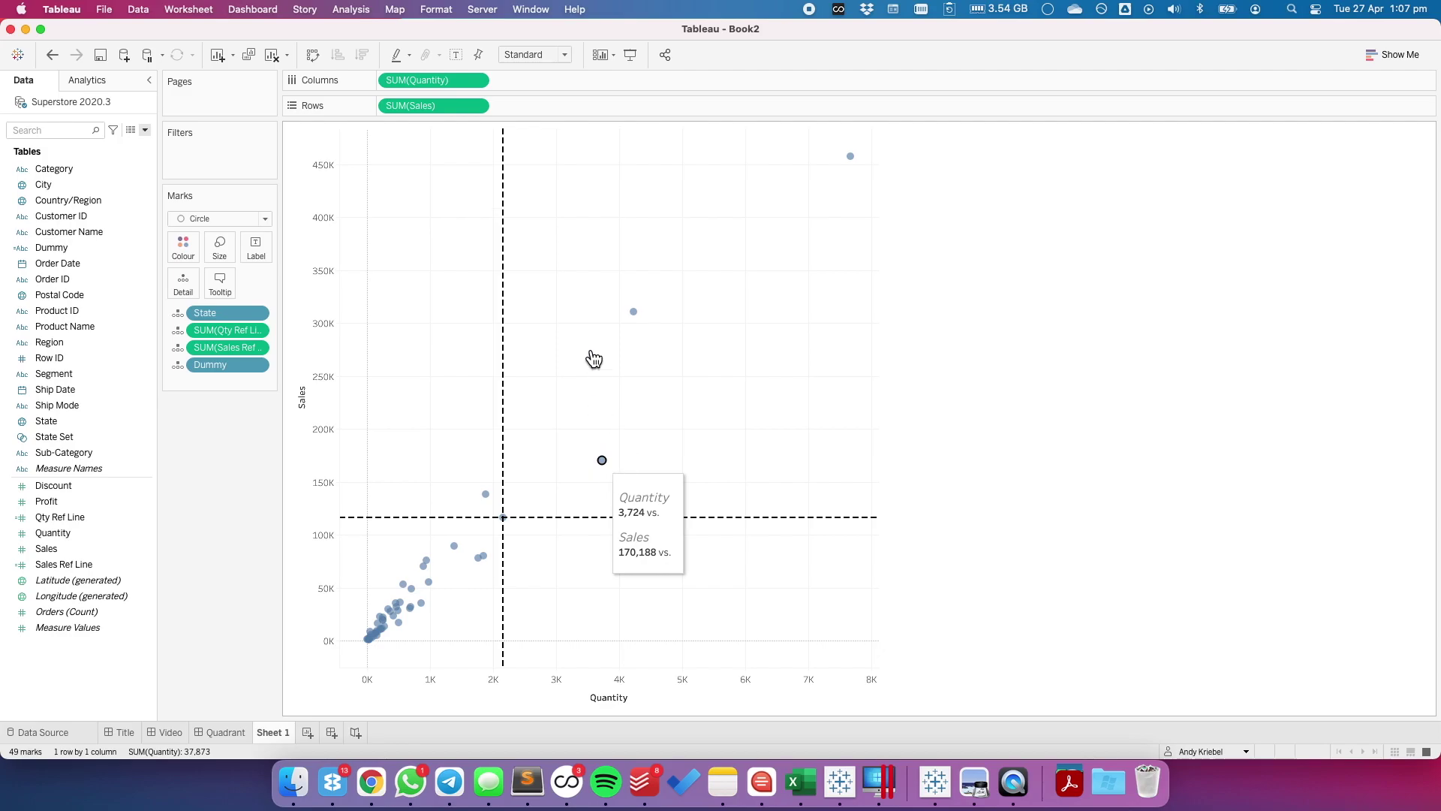
Step: Test the reference lines on three clicked states, then colour the marks by State Set
left_click(633, 312)
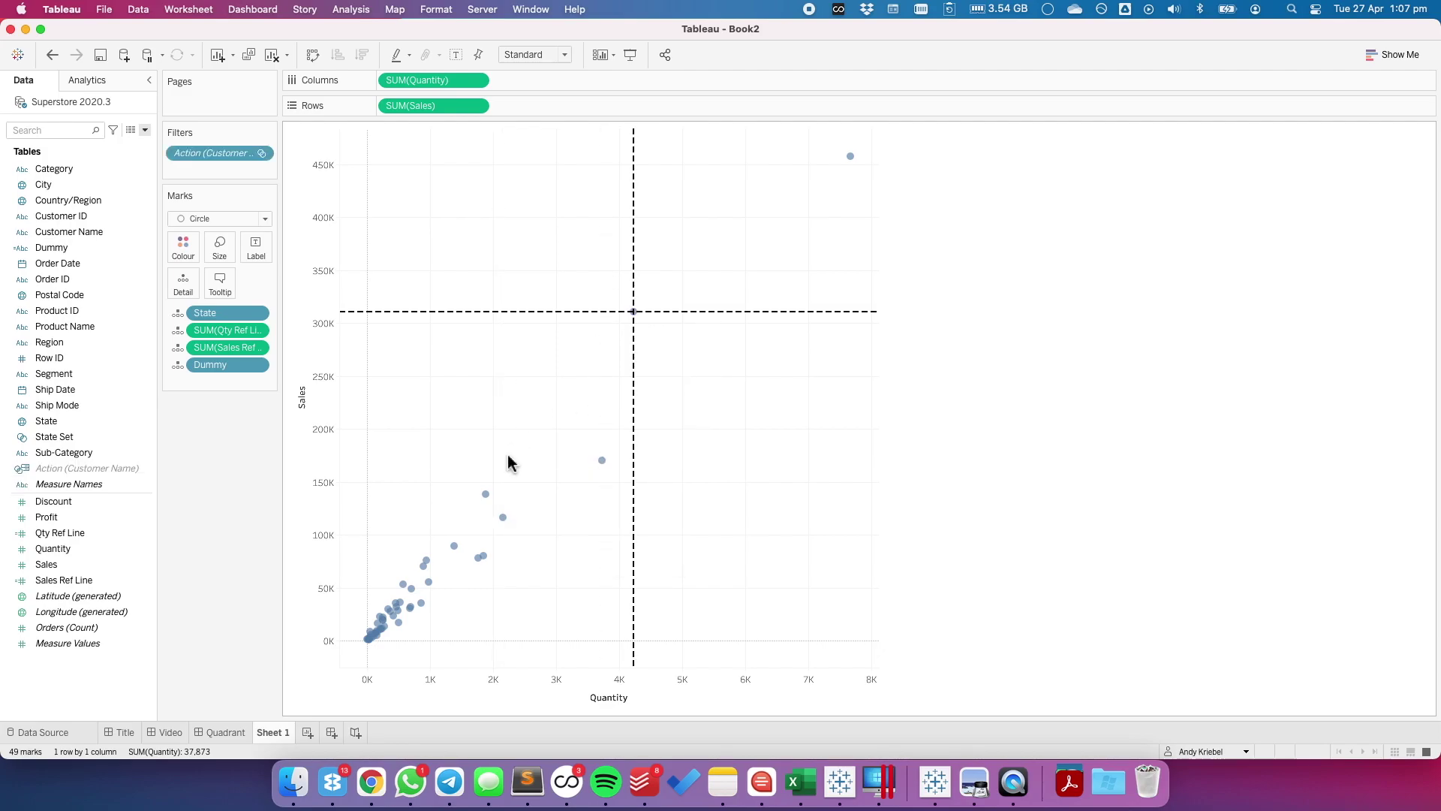
left_click(486, 494)
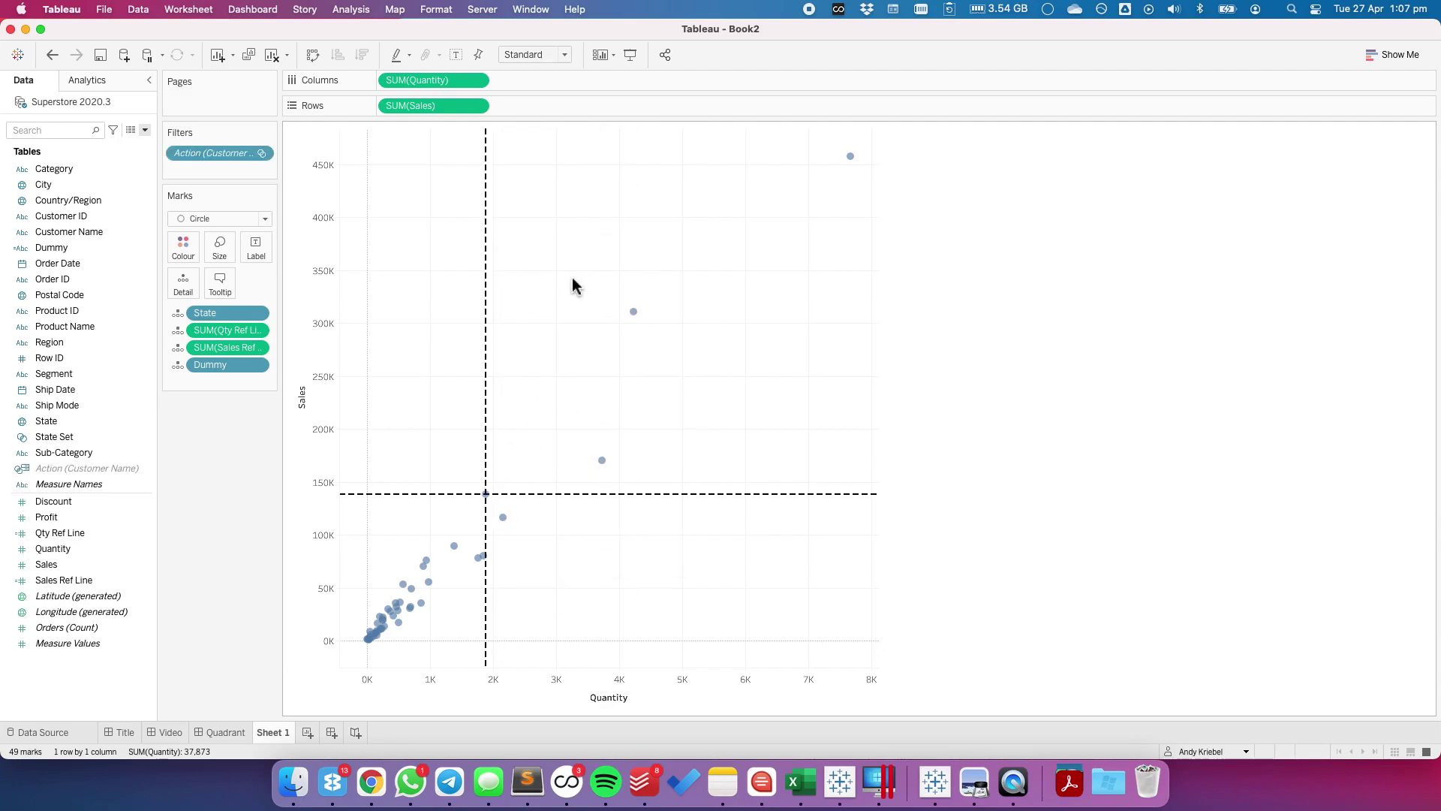
left_click(410, 588)
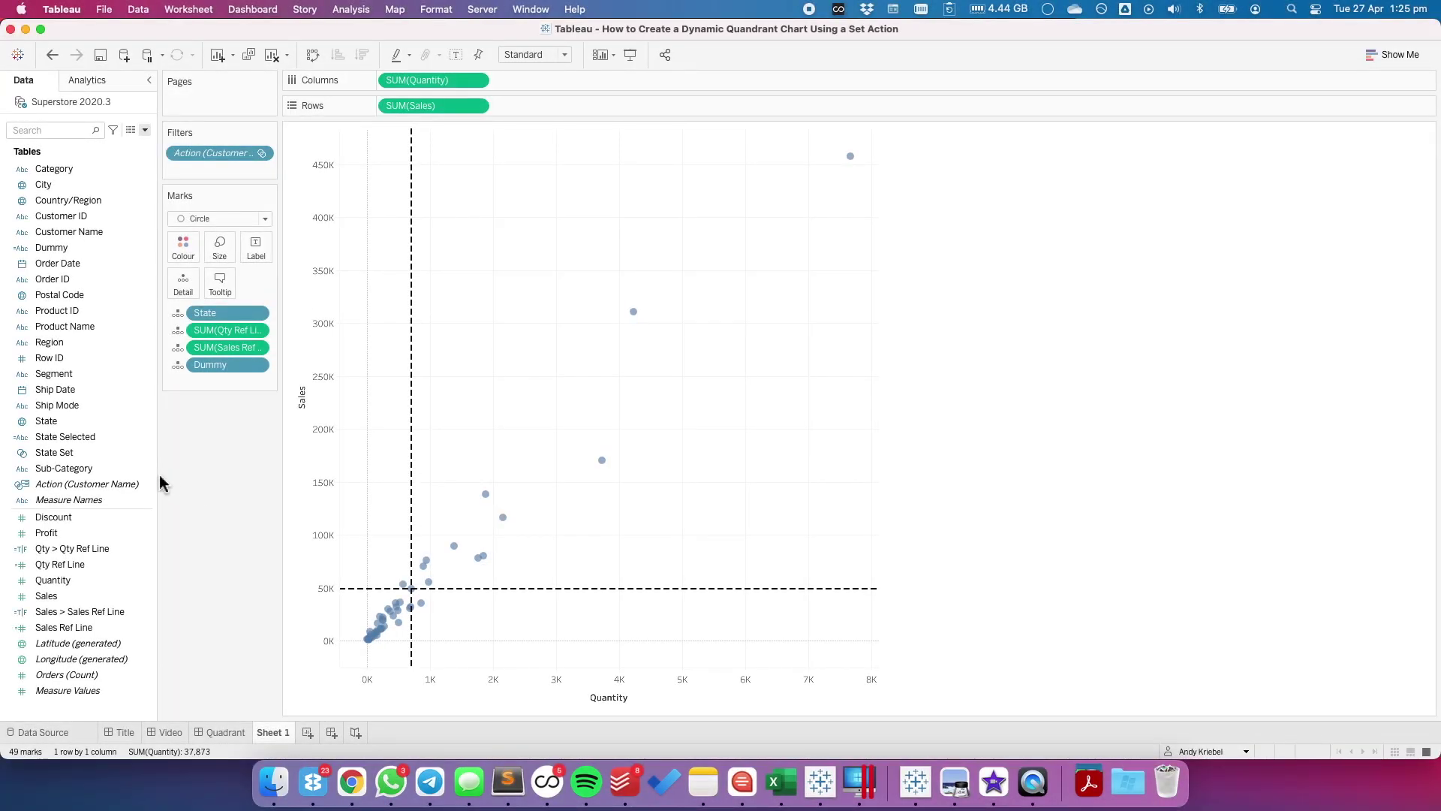
left_click_drag(69, 456, 179, 242)
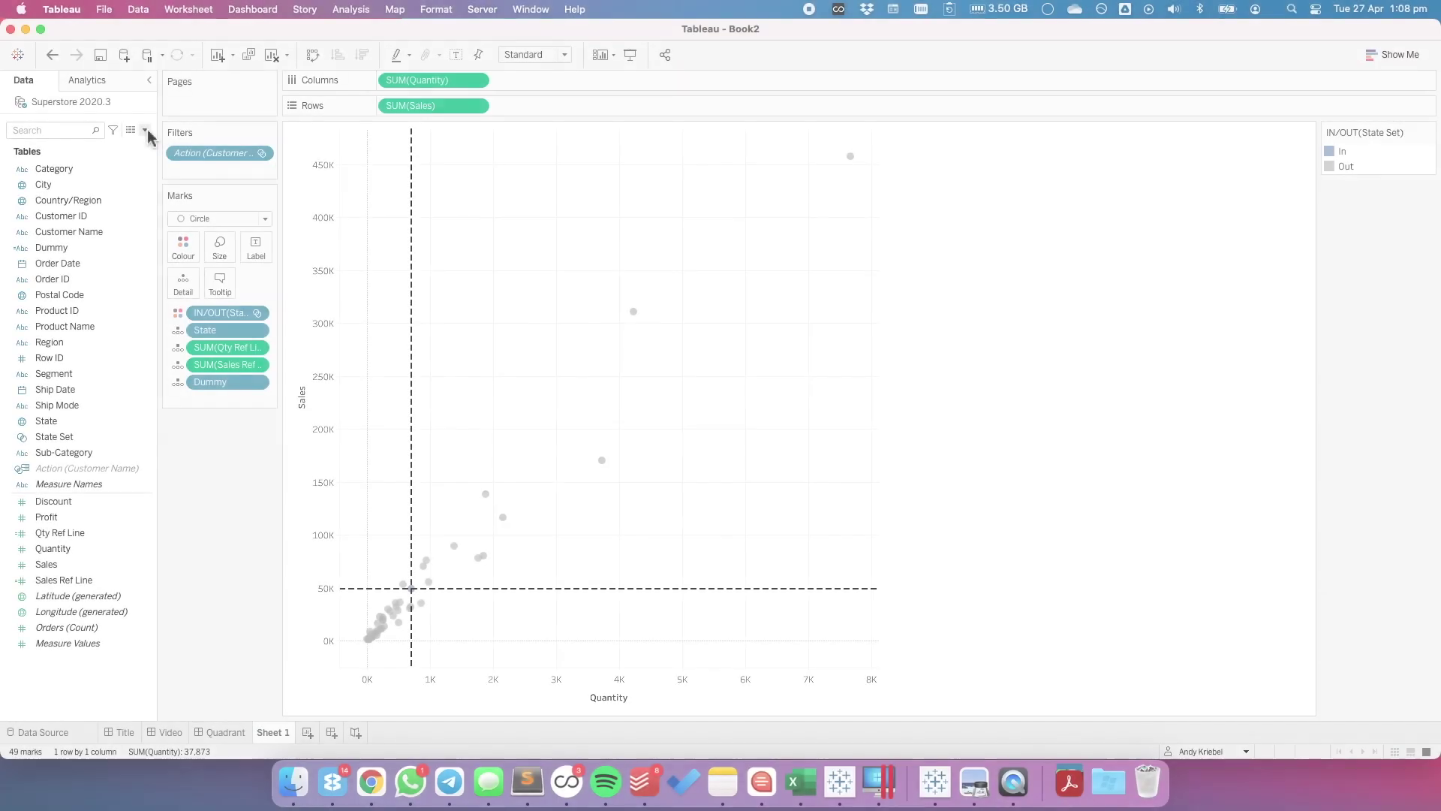
Step: Create the calculated field 'Sales > Sales Ref Line' as SUM([Sales]) > SUM([Sales Ref Line])
left_click(146, 130)
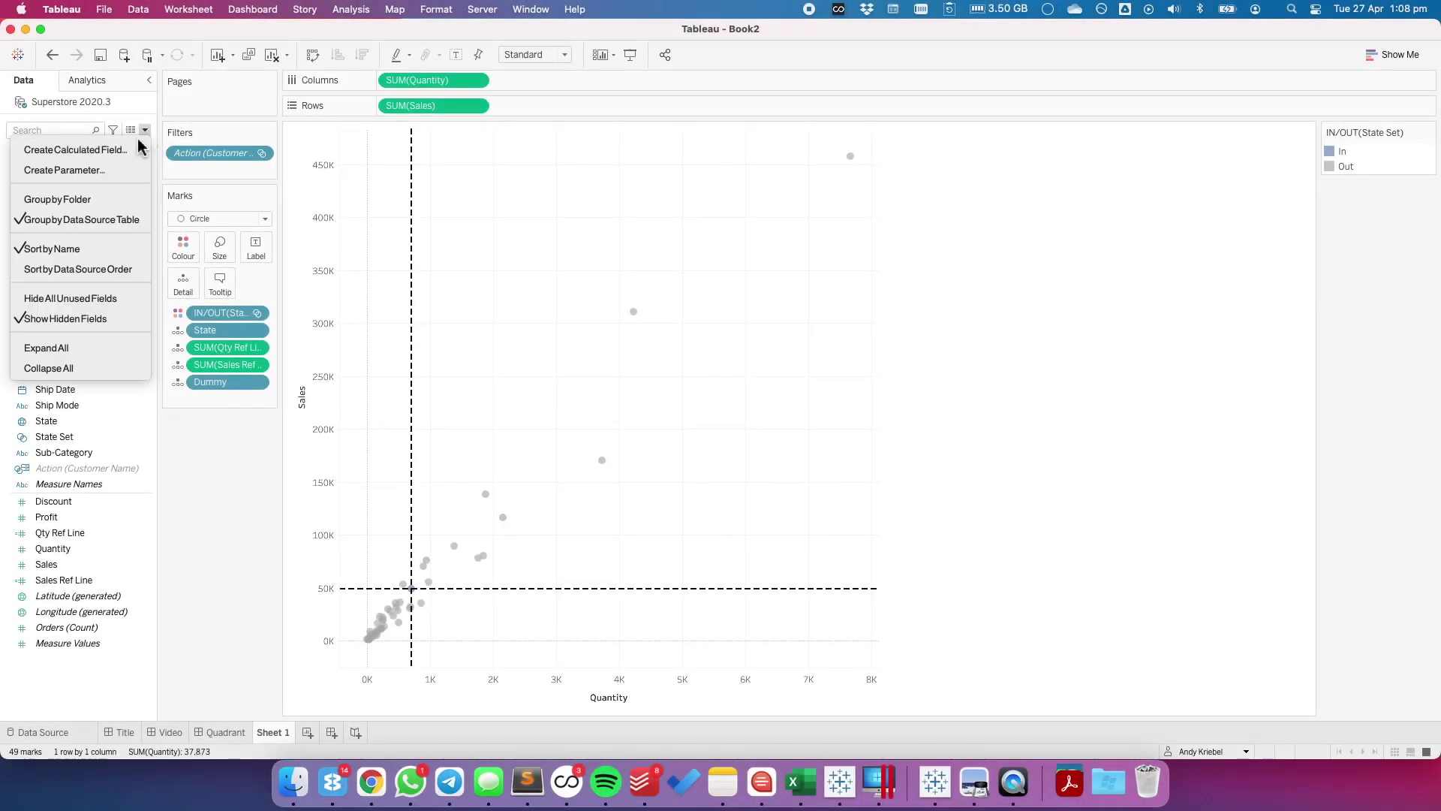
left_click(122, 147)
type("S")
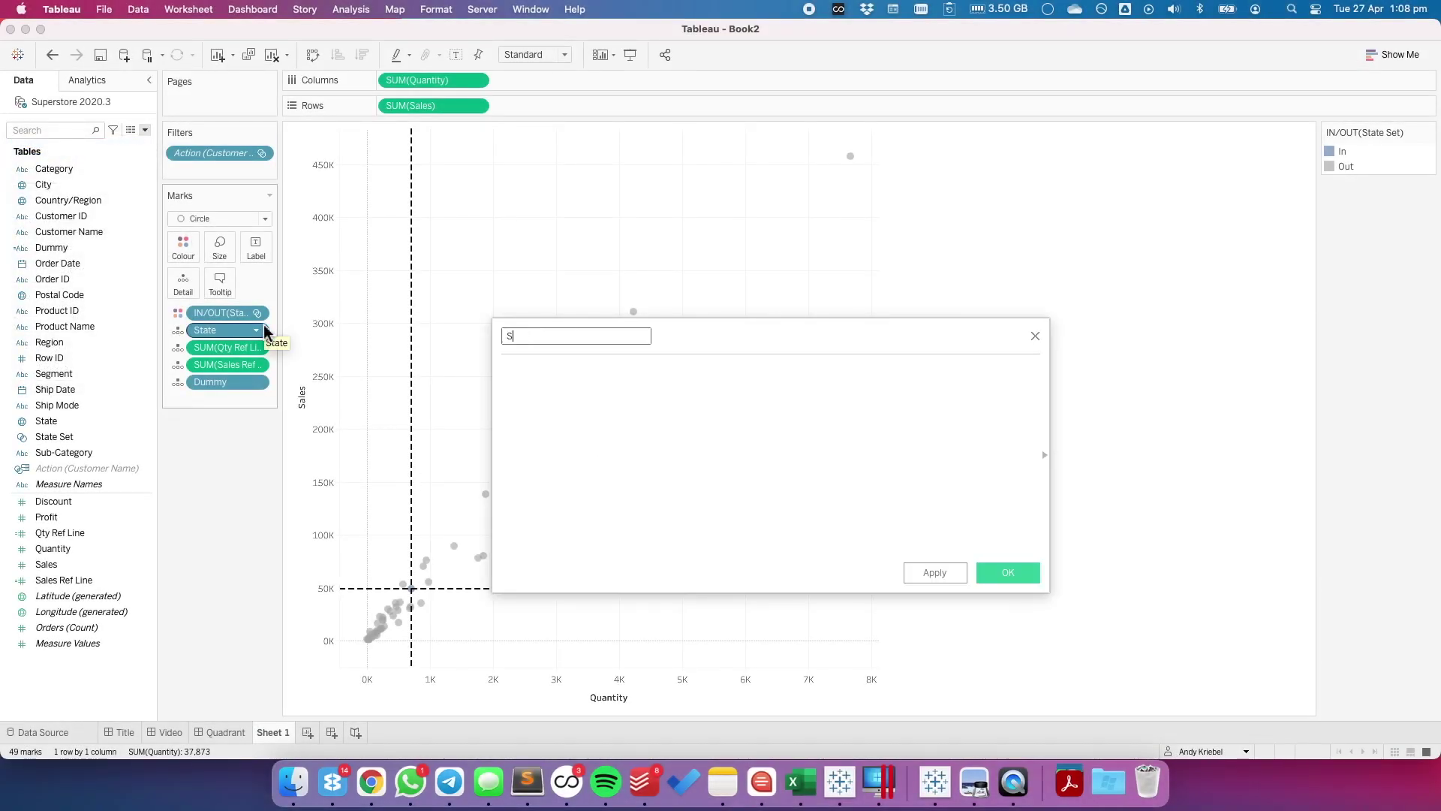
type("ales > Sales Ref Line")
key("Tab")
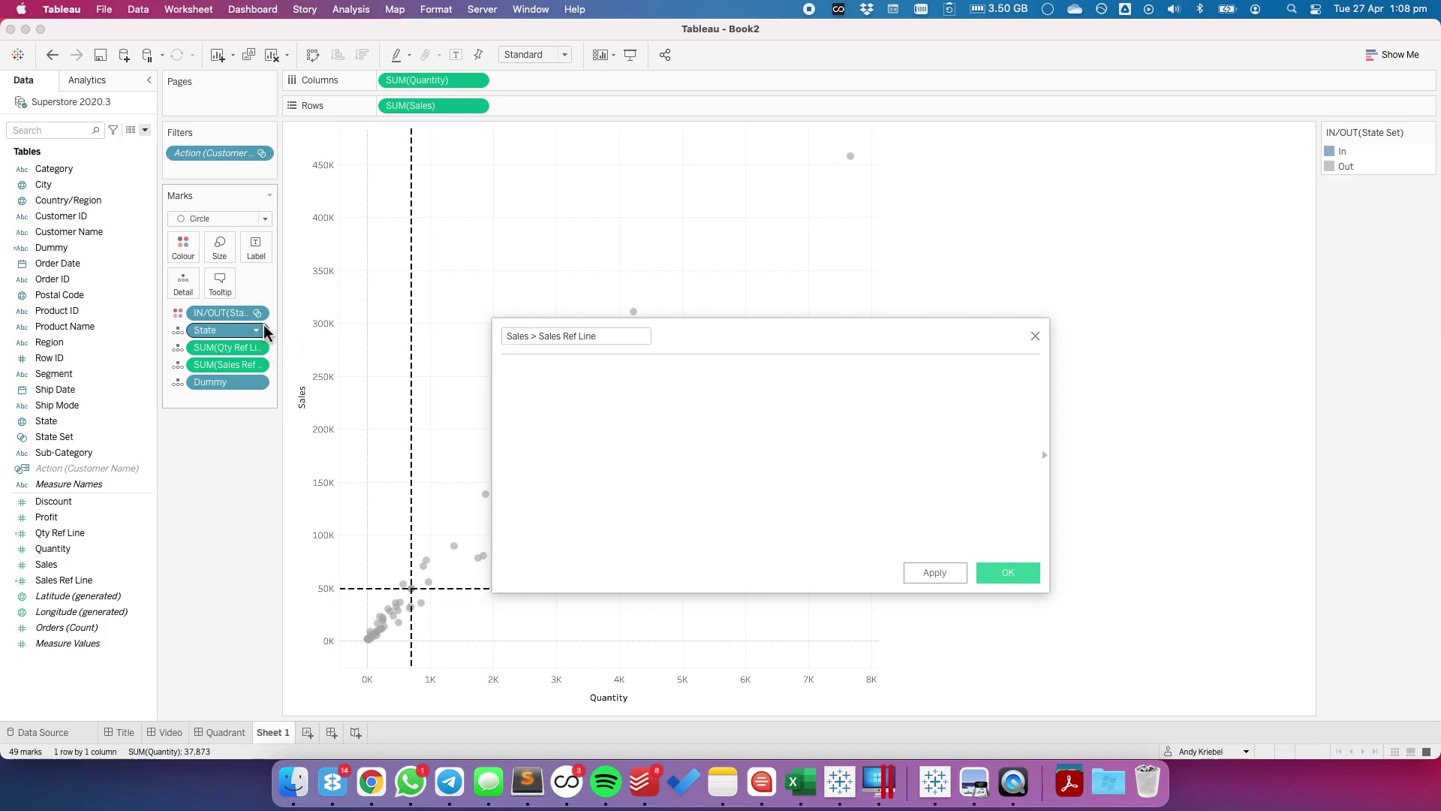
type("SUM(s")
key("Return")
type("SUM(sa")
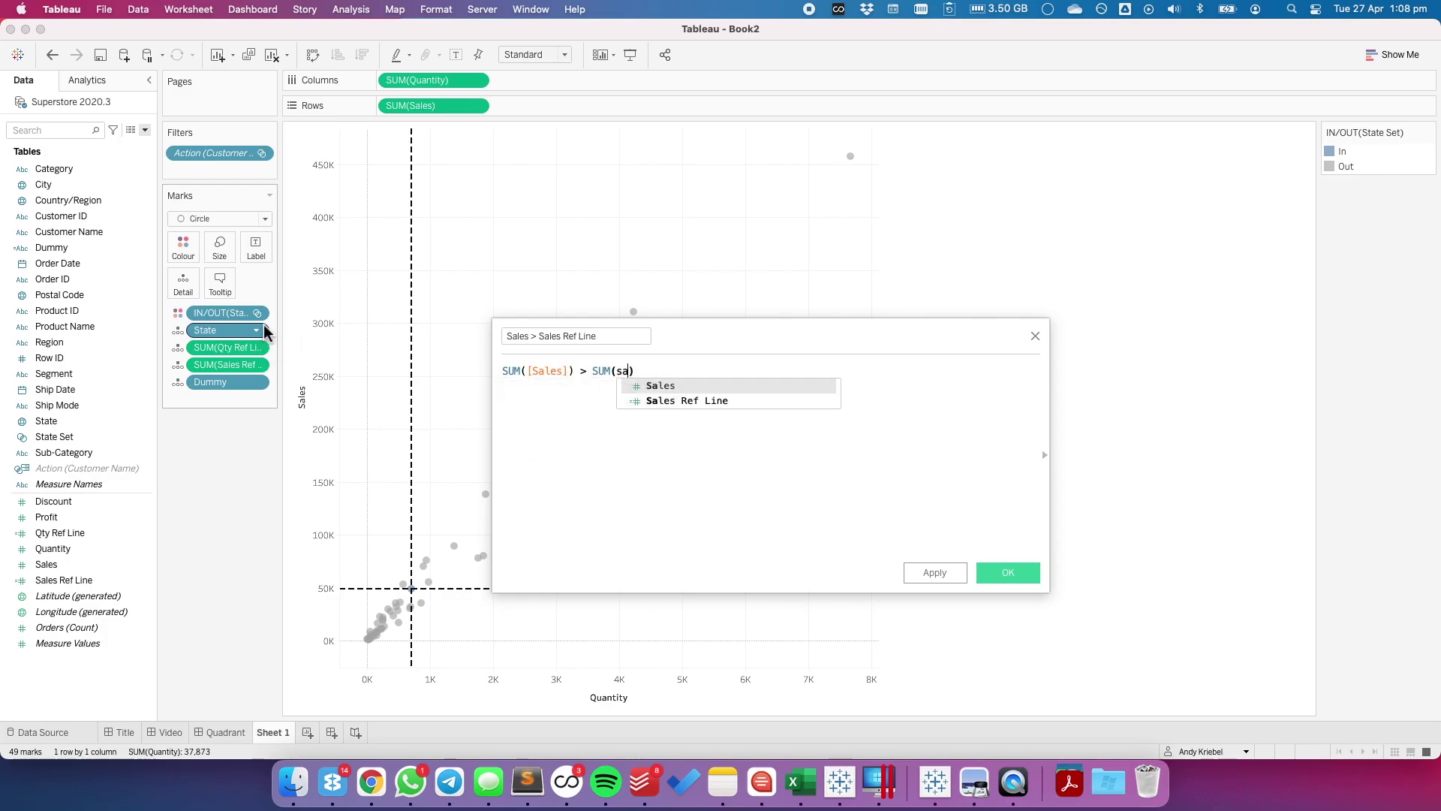
key("Return")
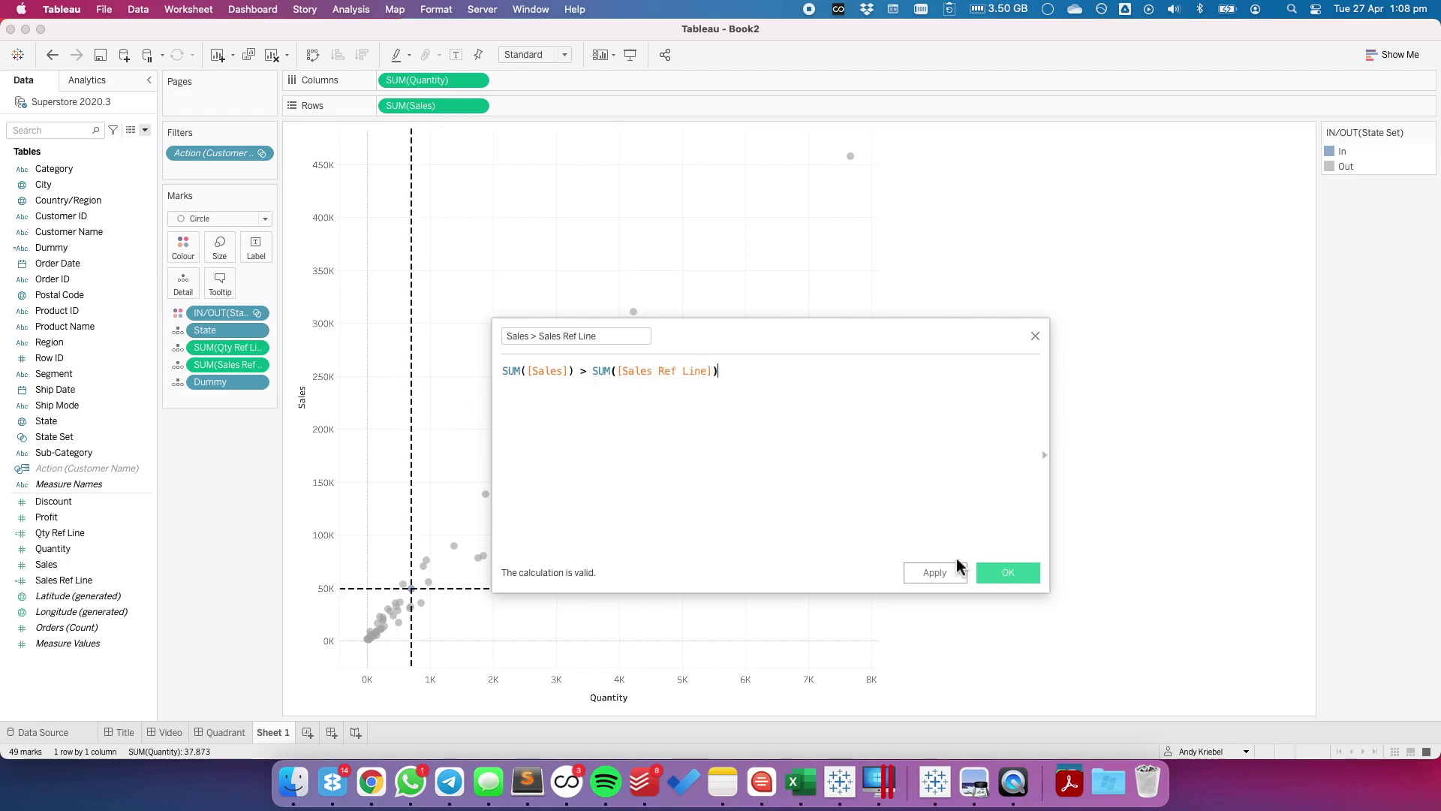
left_click(1007, 574)
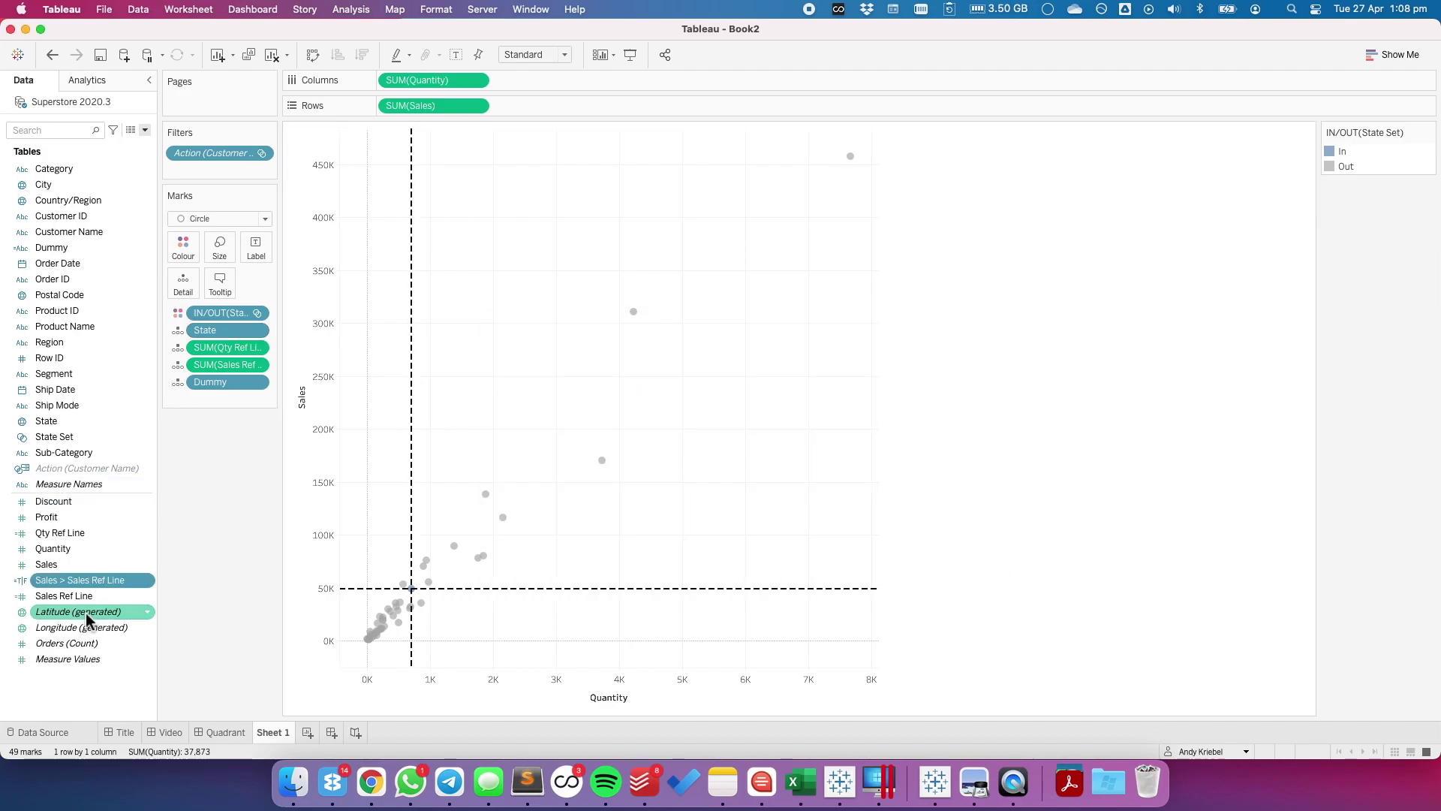
left_click_drag(82, 581, 222, 402)
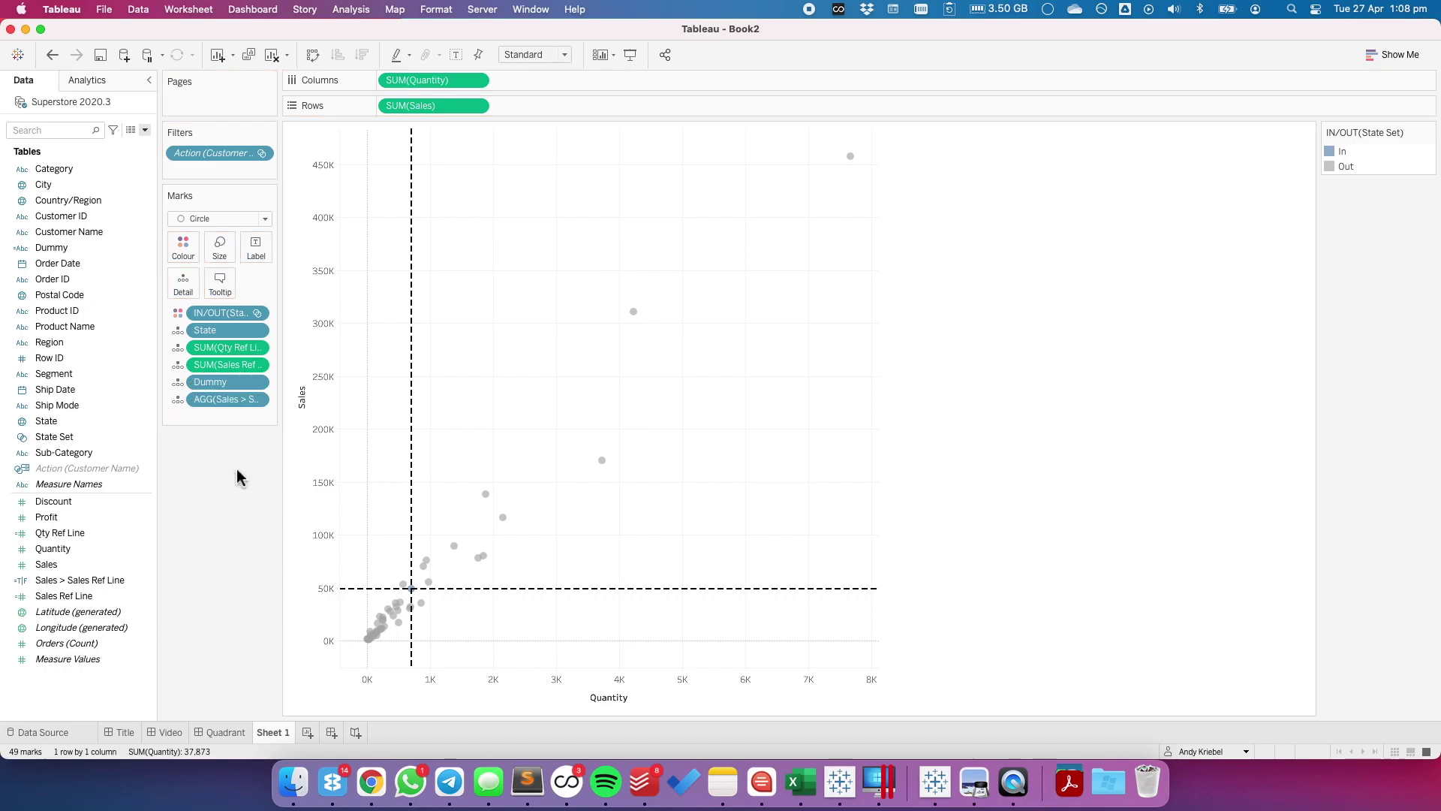
left_click(179, 403)
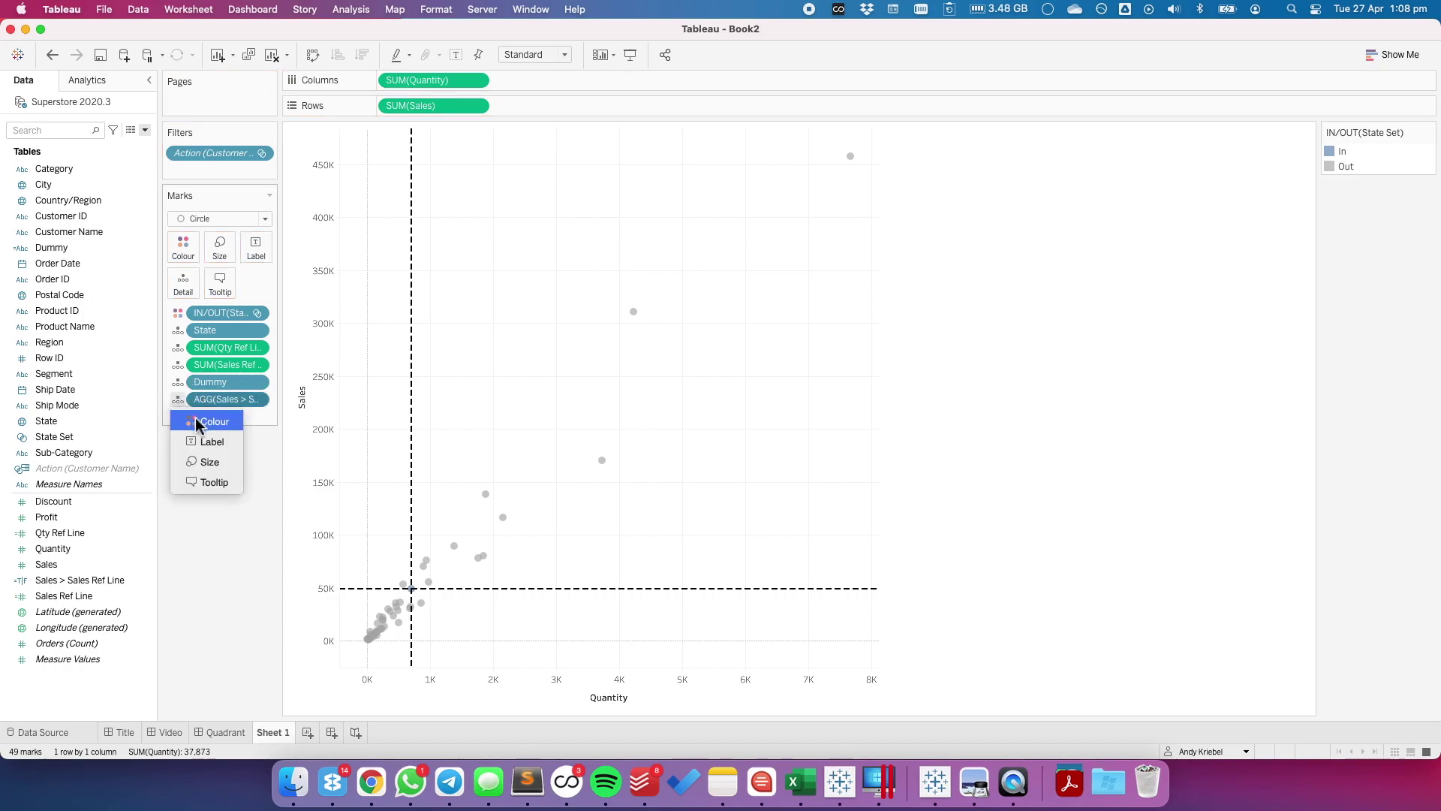
left_click(201, 422)
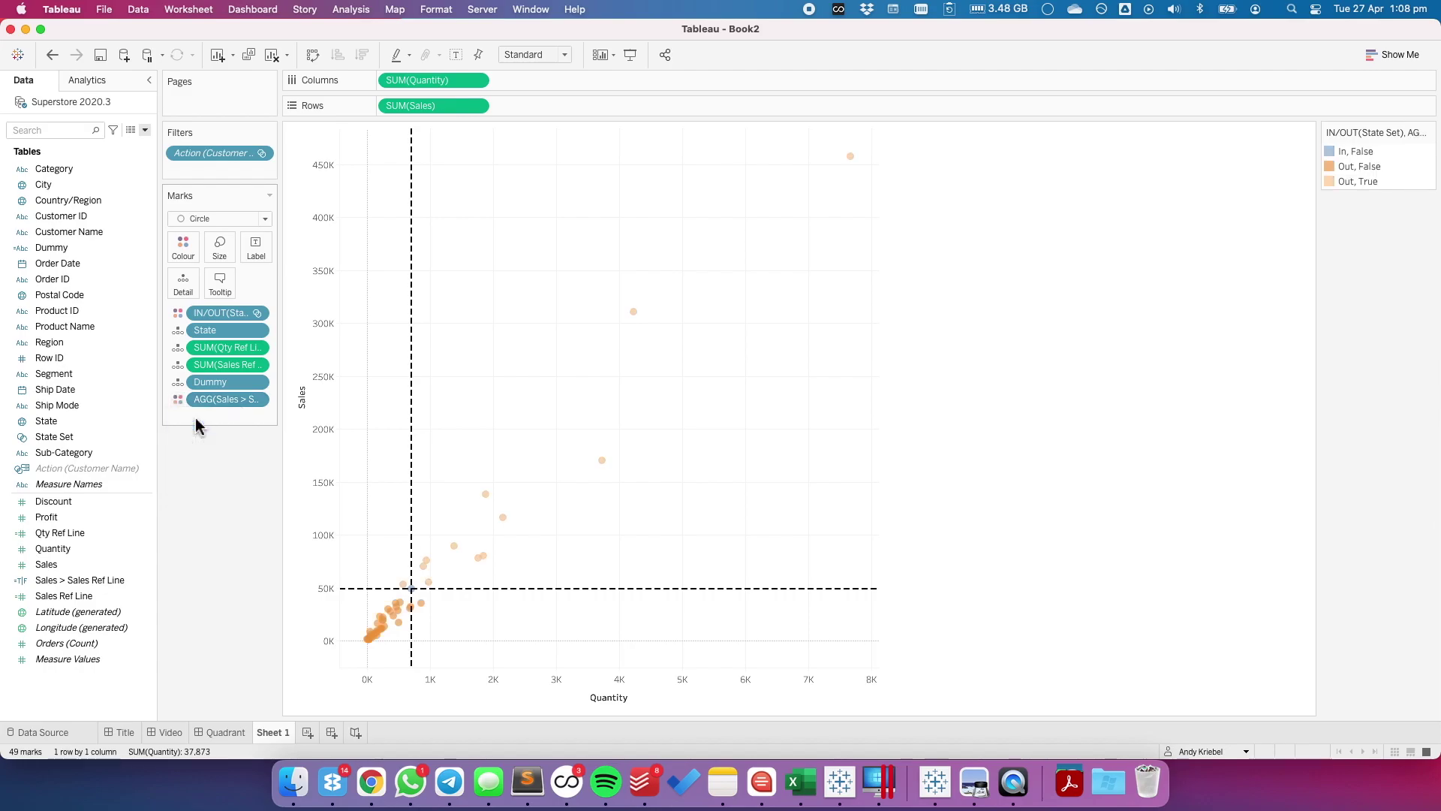
left_click(1354, 155)
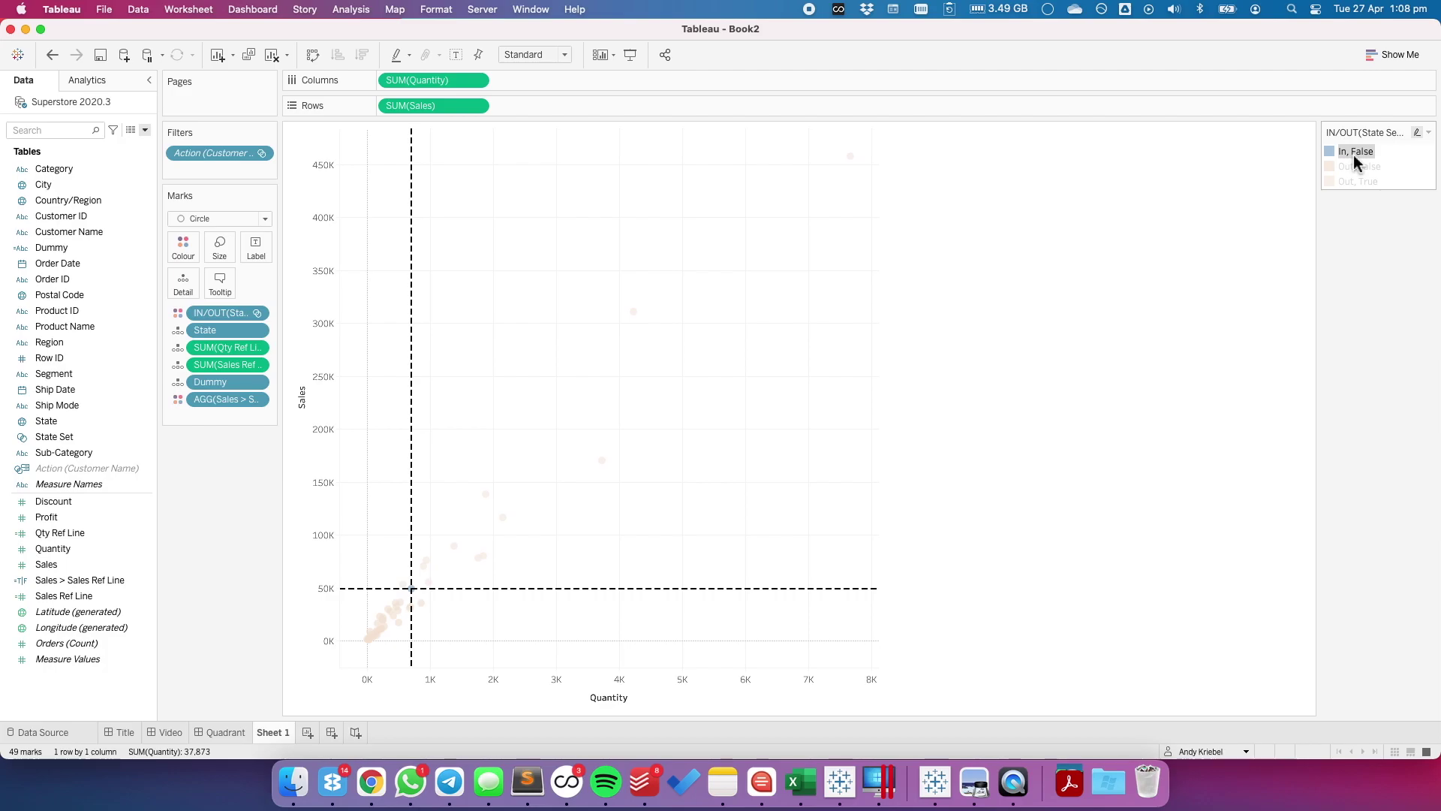
left_click(1353, 155)
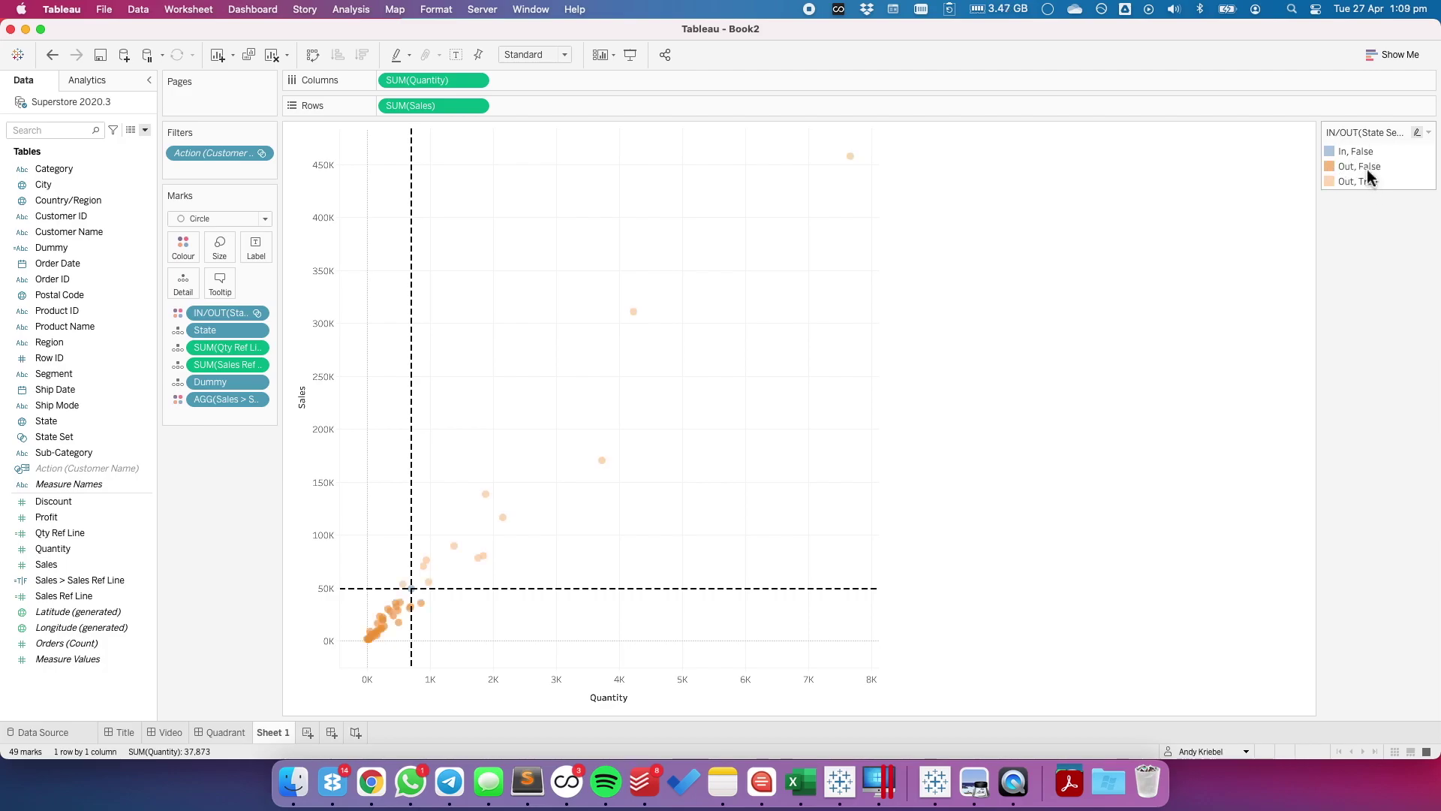
left_click(1367, 171)
left_click(1364, 181)
left_click(1364, 181)
Step: Create a calculated field 'Qty > Qty Ref Line' with formula SUM([Quantity]) > SUM([Qty Ref Line])
left_click(145, 130)
left_click(119, 148)
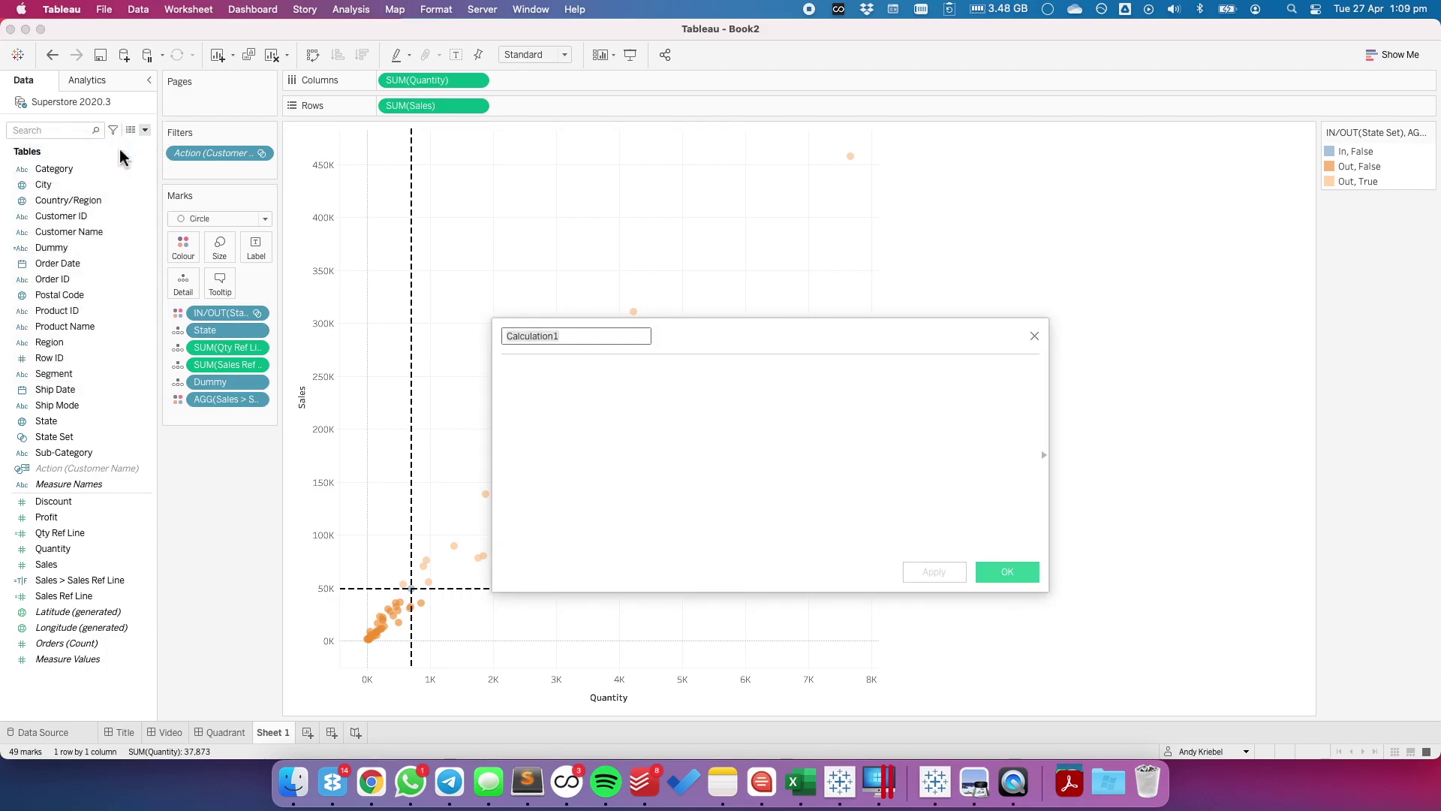
type("Qyt")
key("BackSpace")
key("BackSpace")
type("ty")
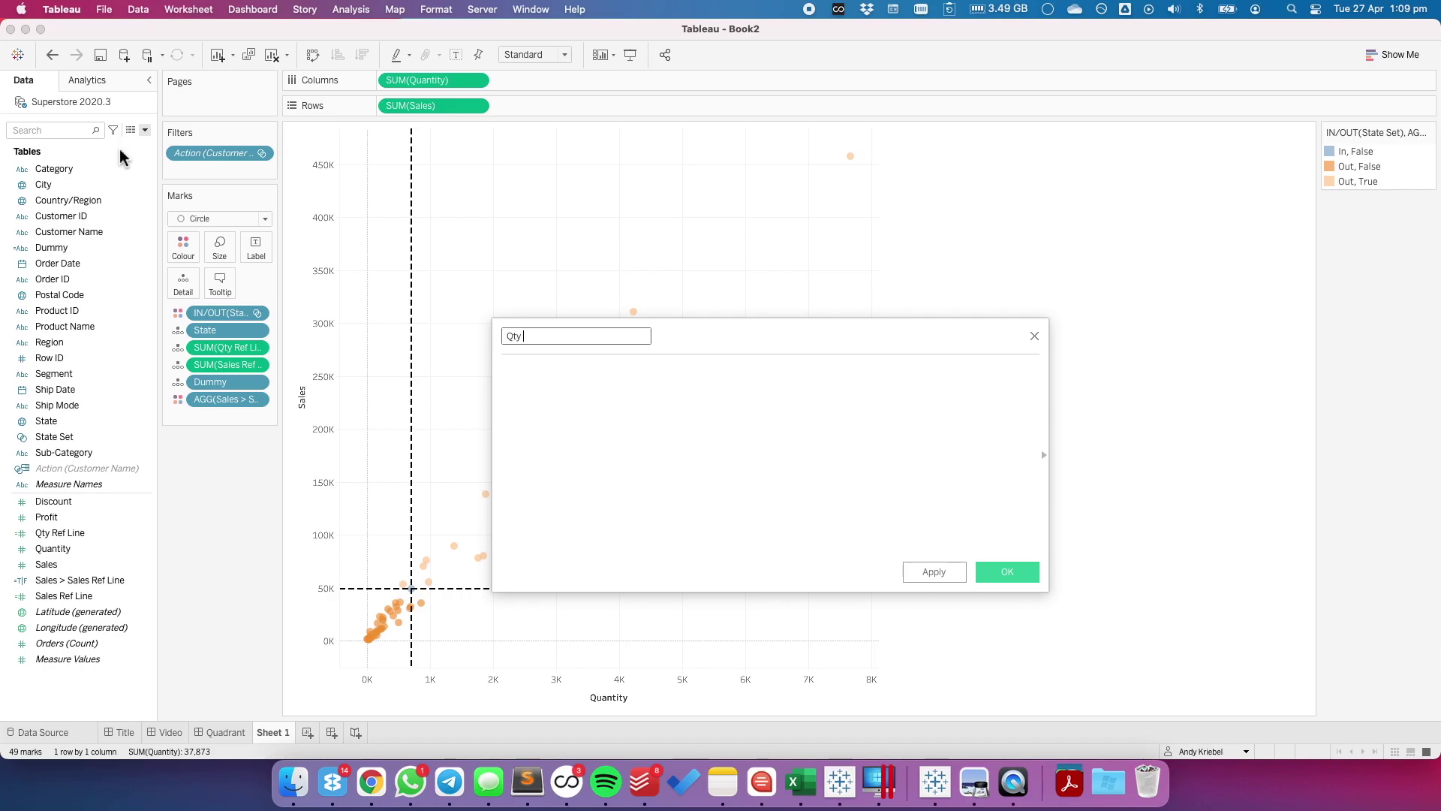
type(" > Qty Ref Line")
key("Tab")
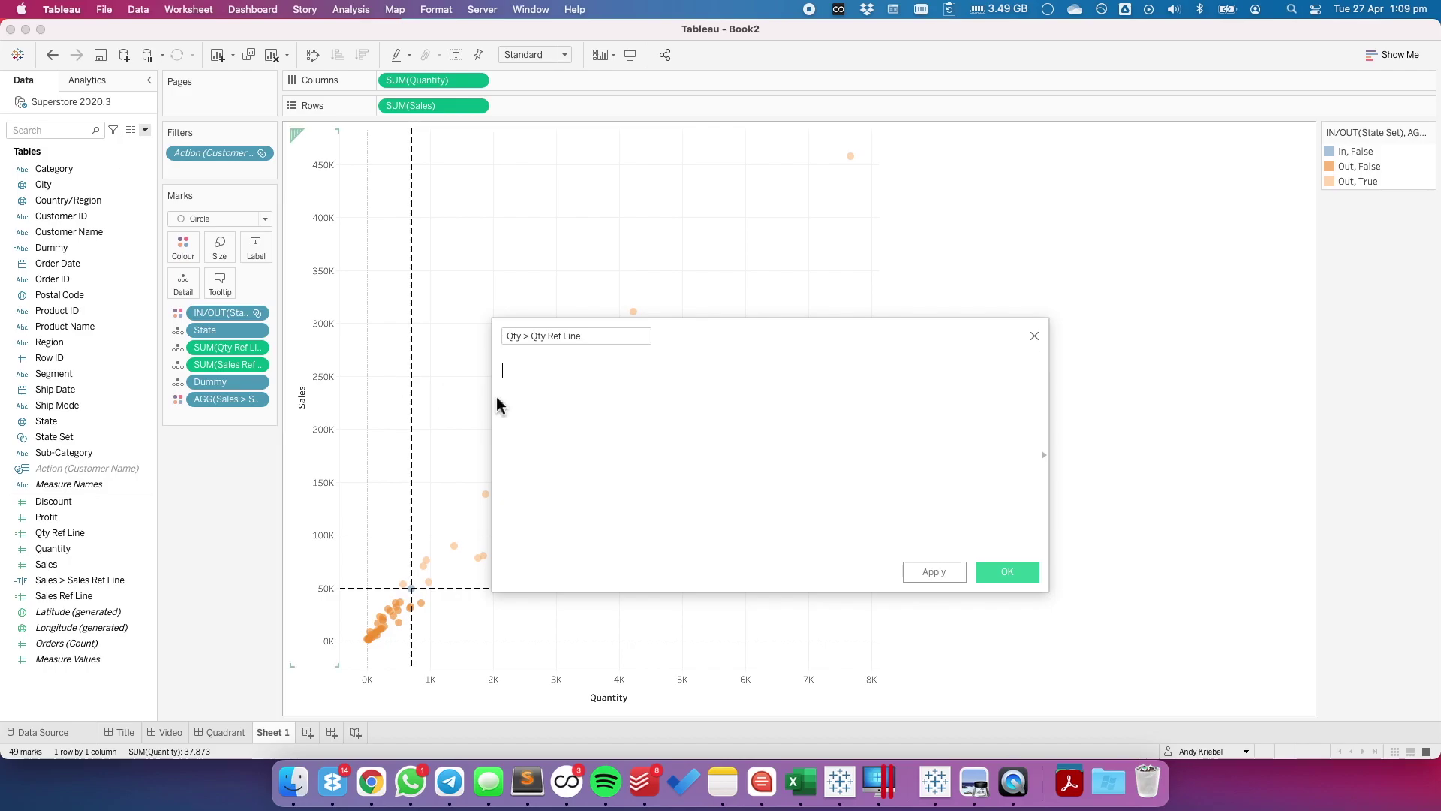
type("SUM(q")
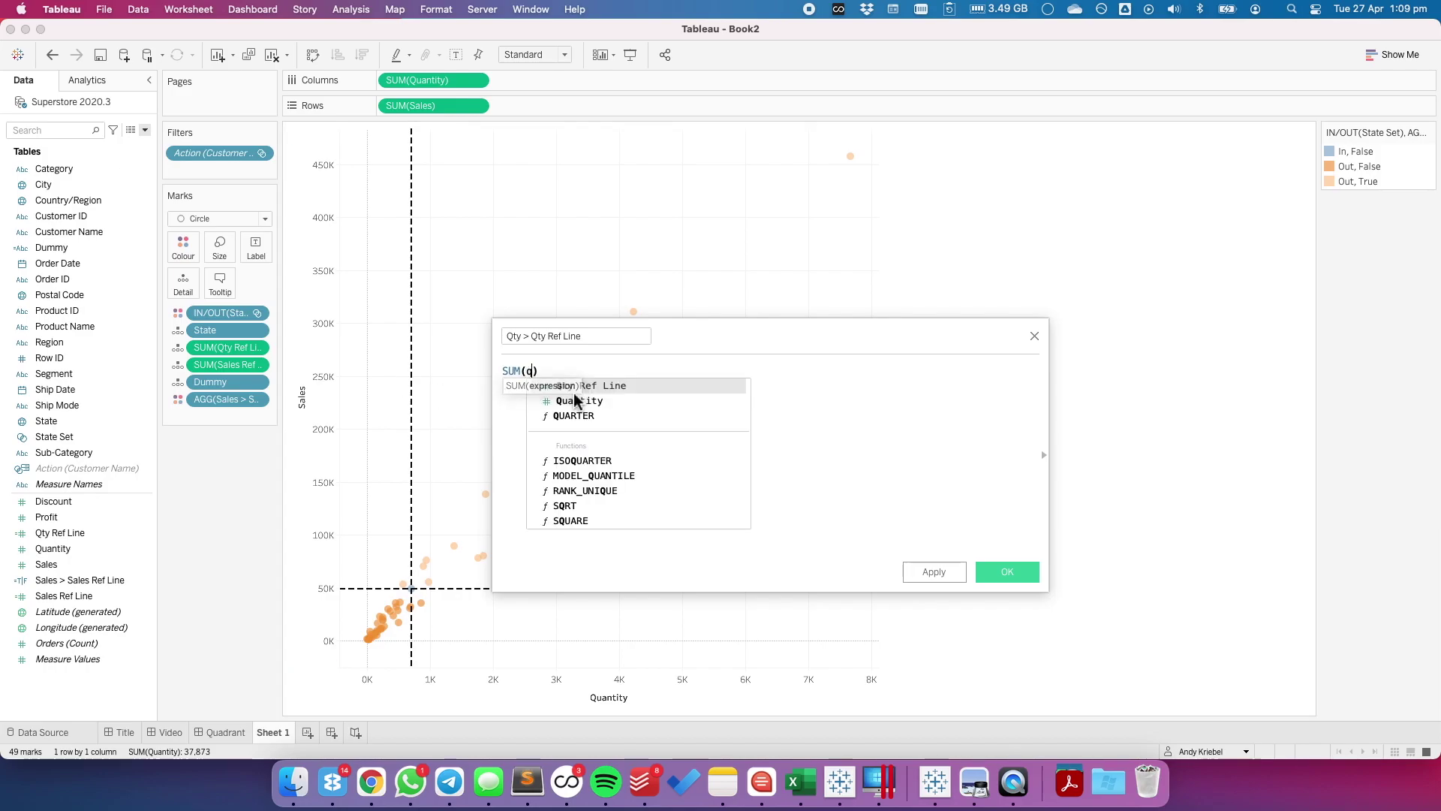
left_click(577, 400)
type("> SUM(")
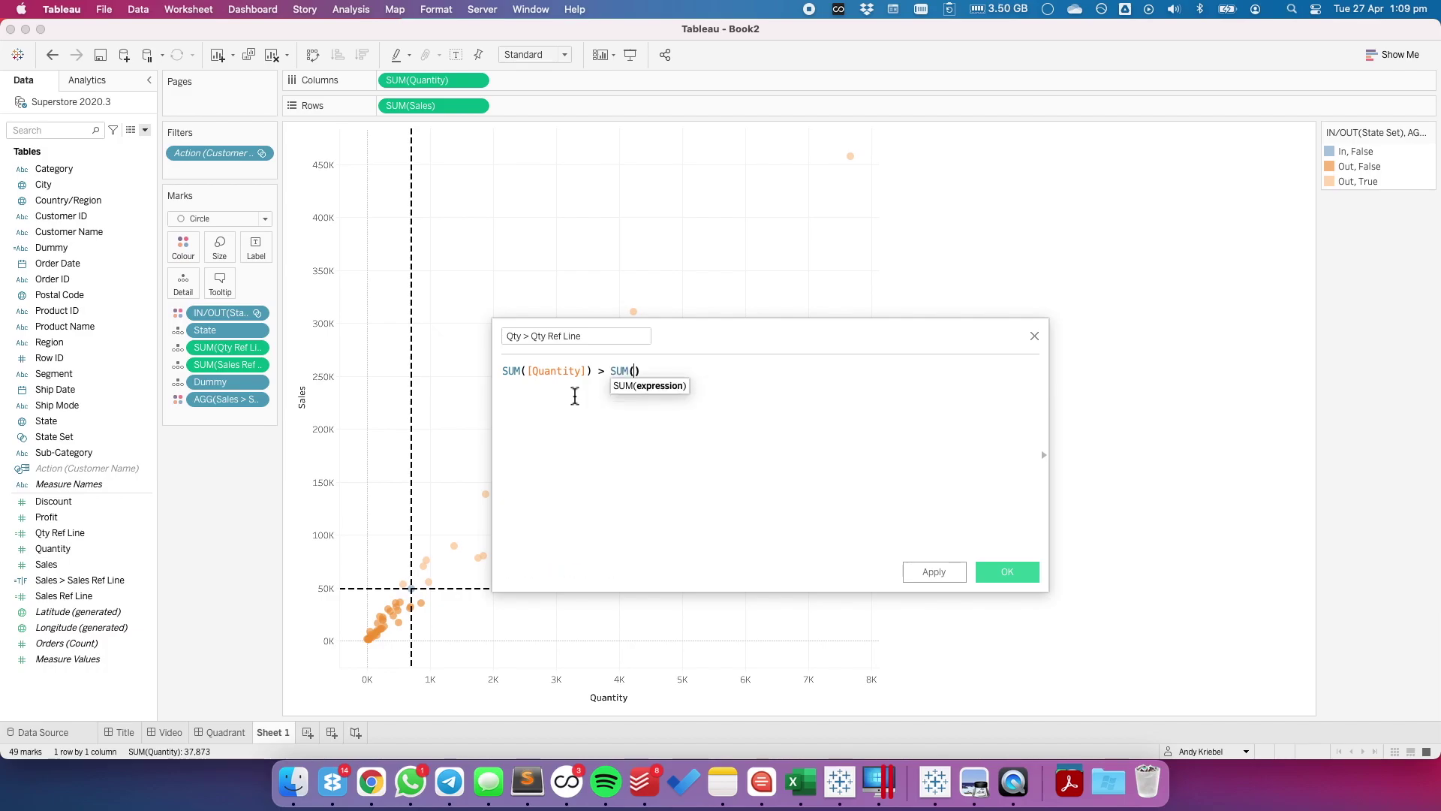
type("q")
key("Return")
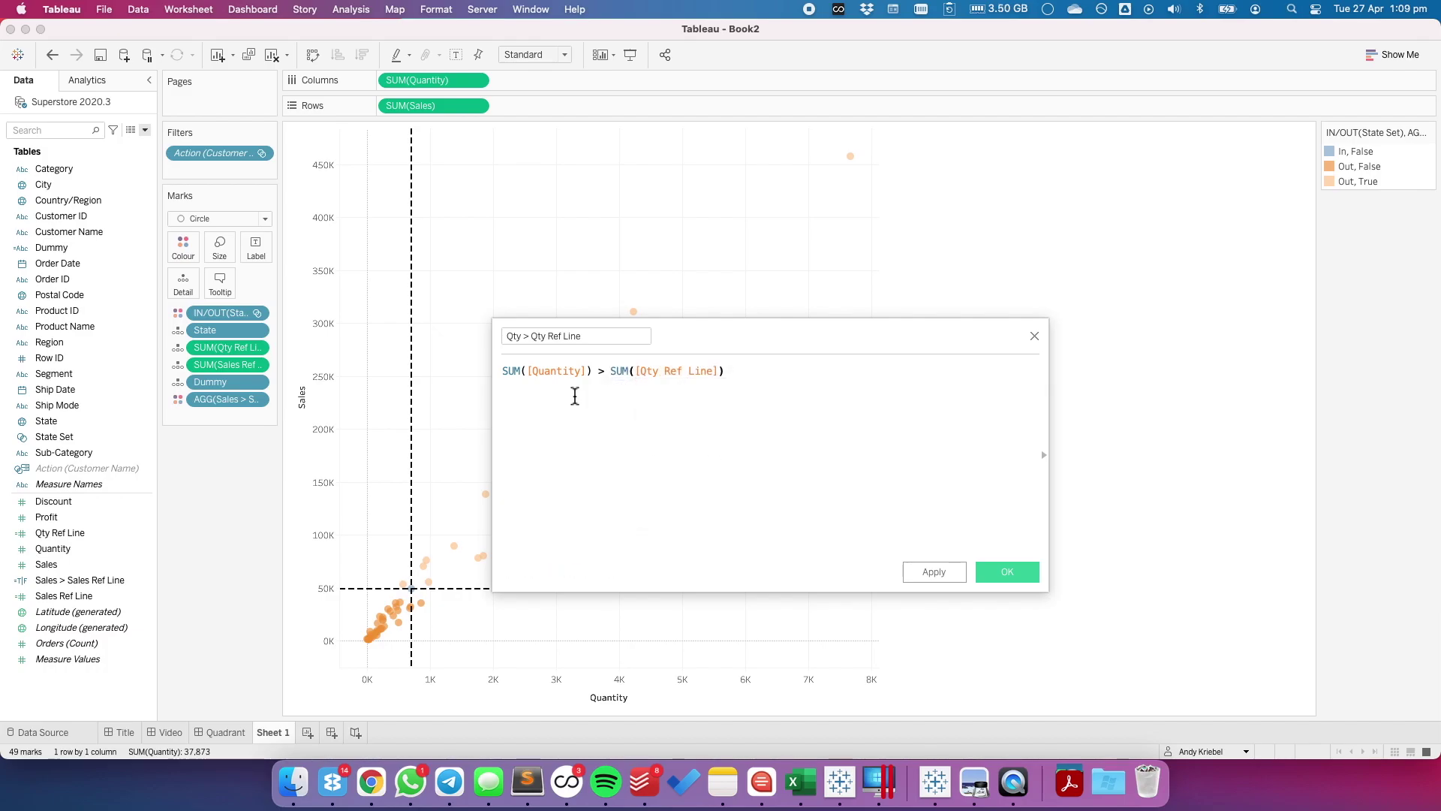
left_click(1006, 572)
Step: Put Qty > Qty Ref Line on Colour in the Marks card and highlight the In, False, False marks
left_click_drag(69, 533, 219, 414)
left_click(180, 417)
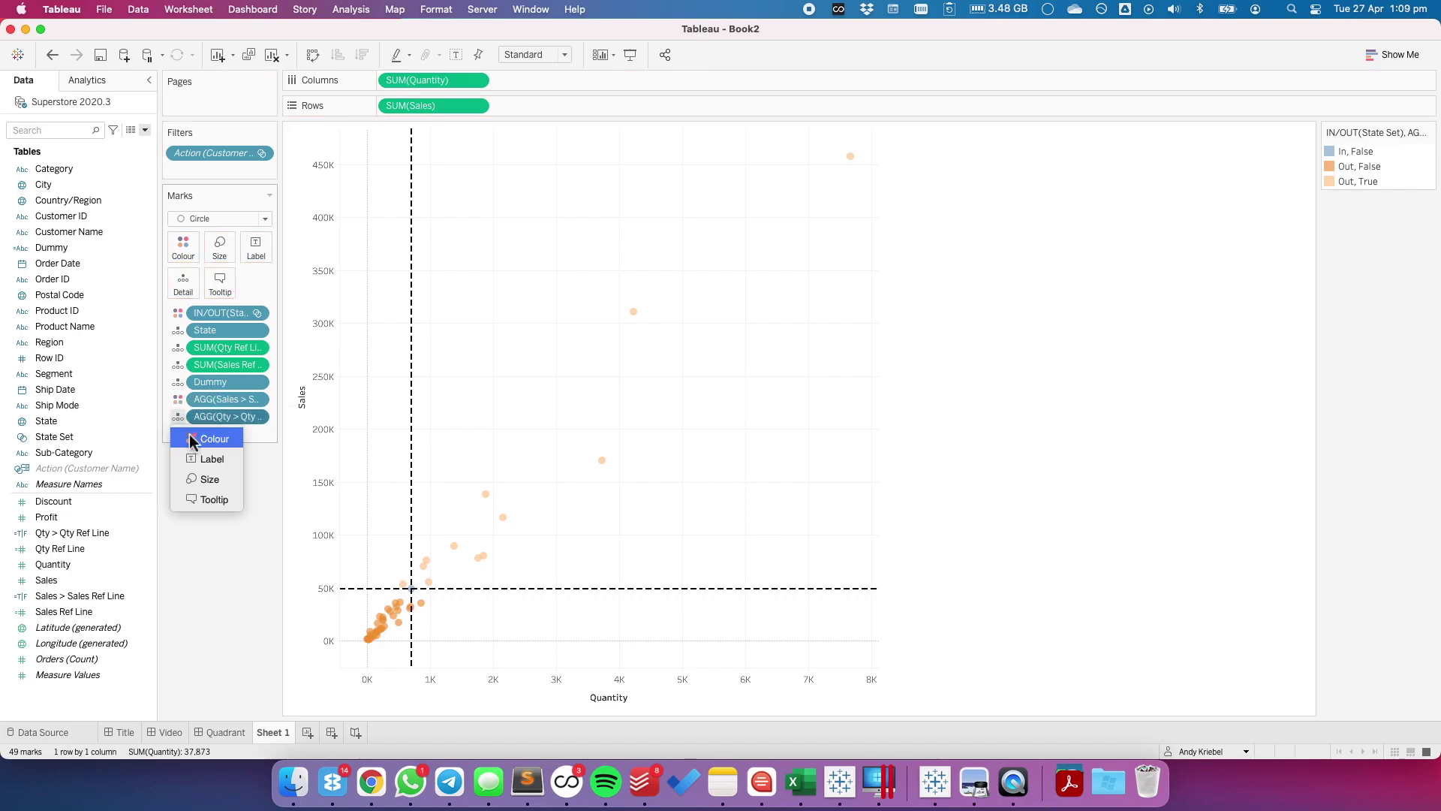
left_click(197, 439)
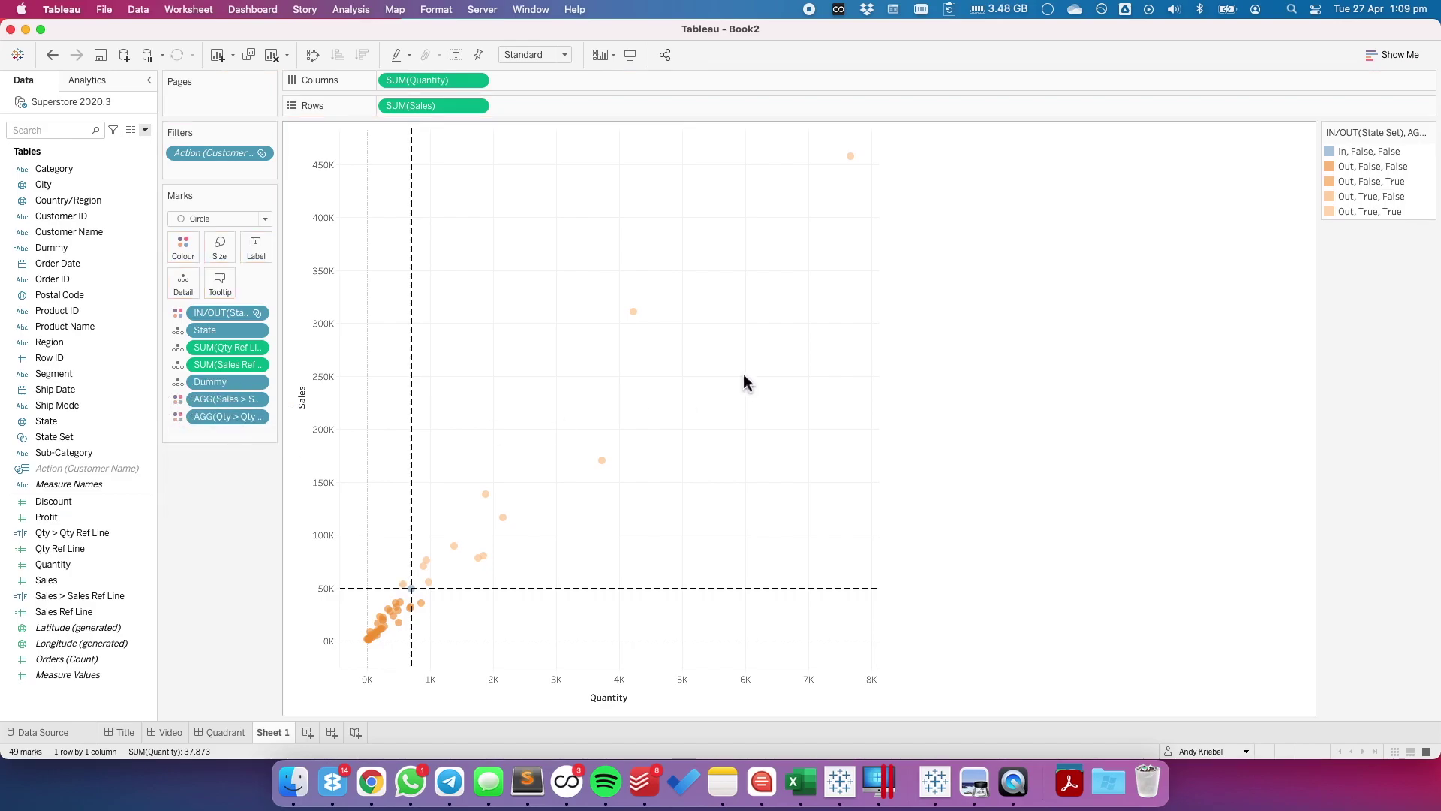
left_click(1370, 151)
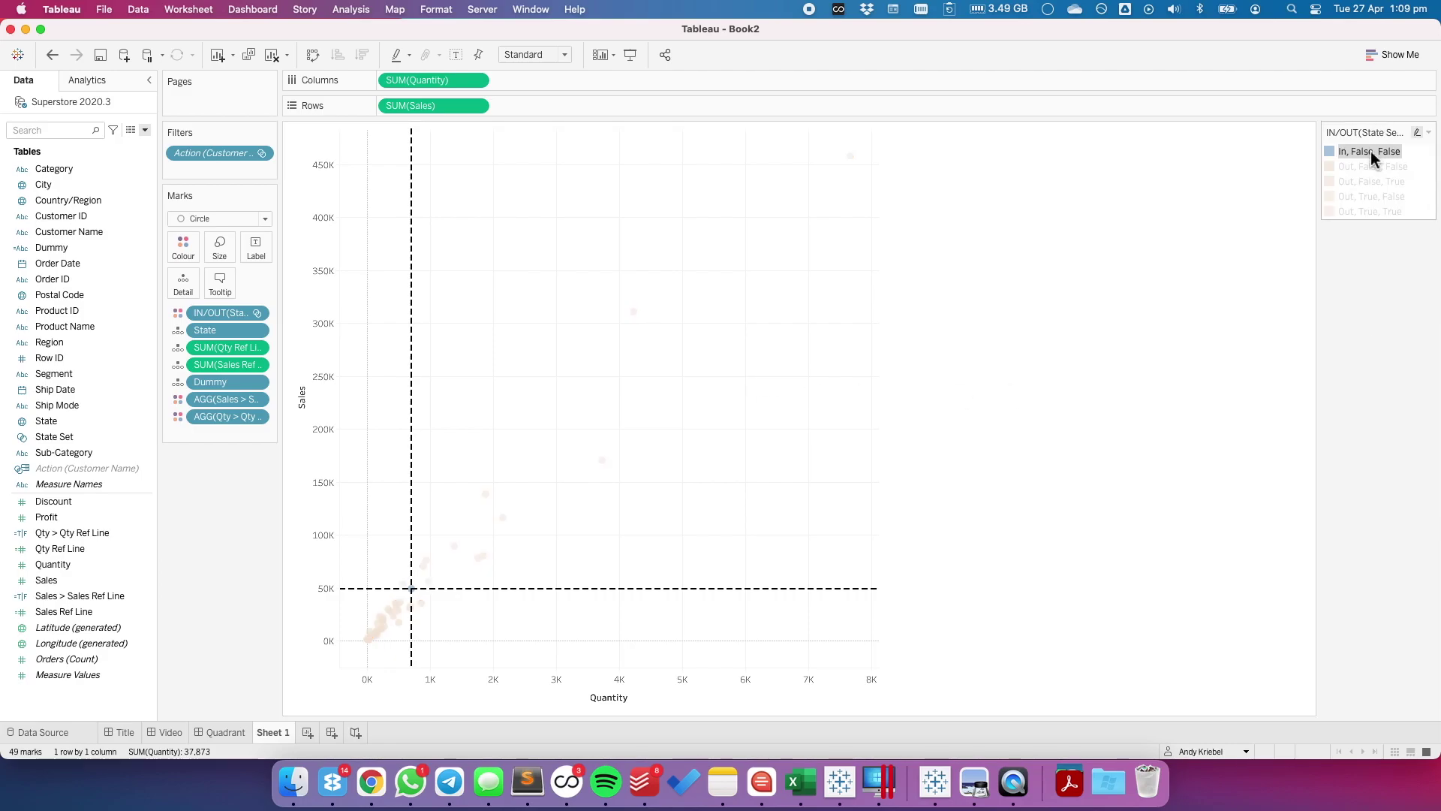
Step: Colour In, False, False dark teal from the Makeover Monday Primary palette
double_click(1377, 150)
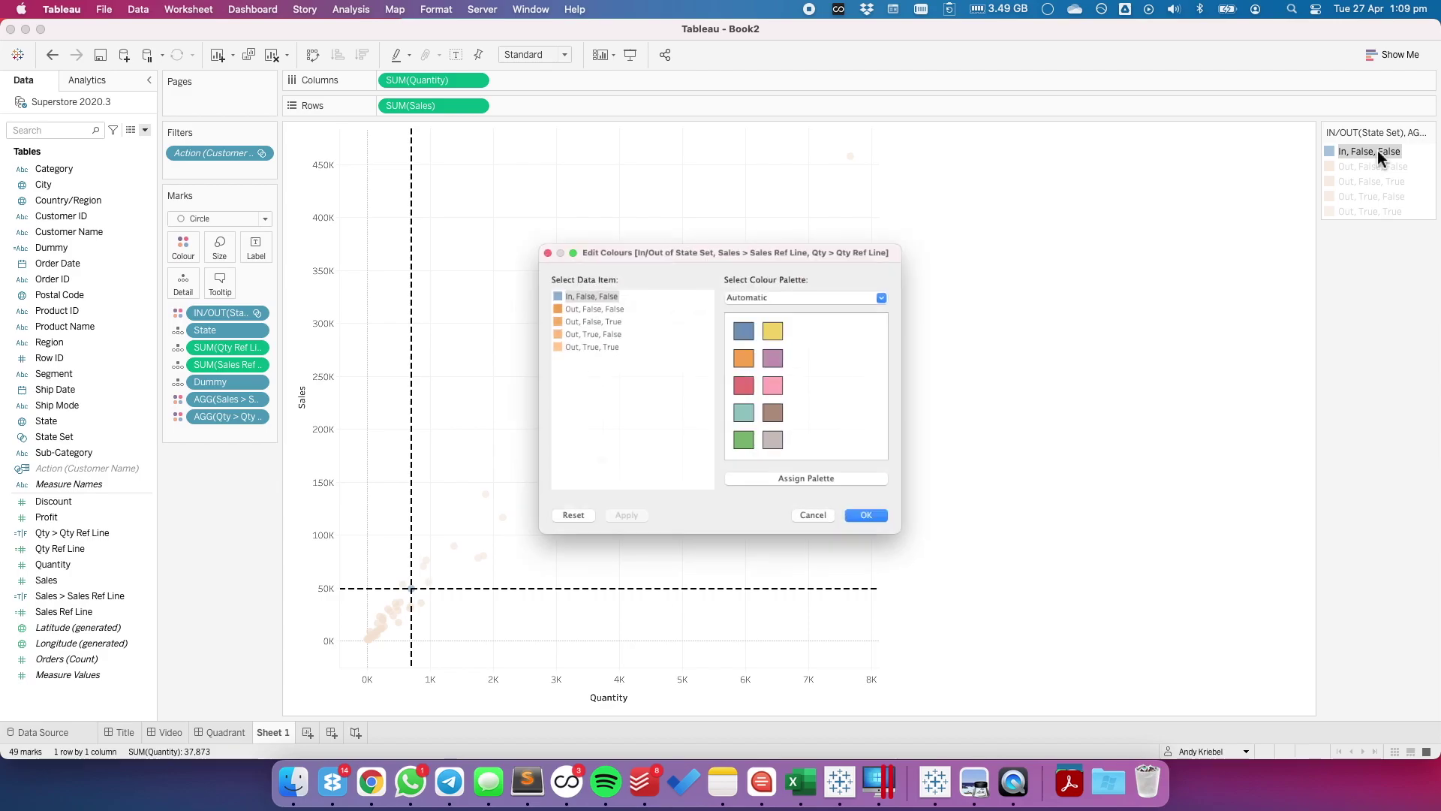
left_click(760, 281)
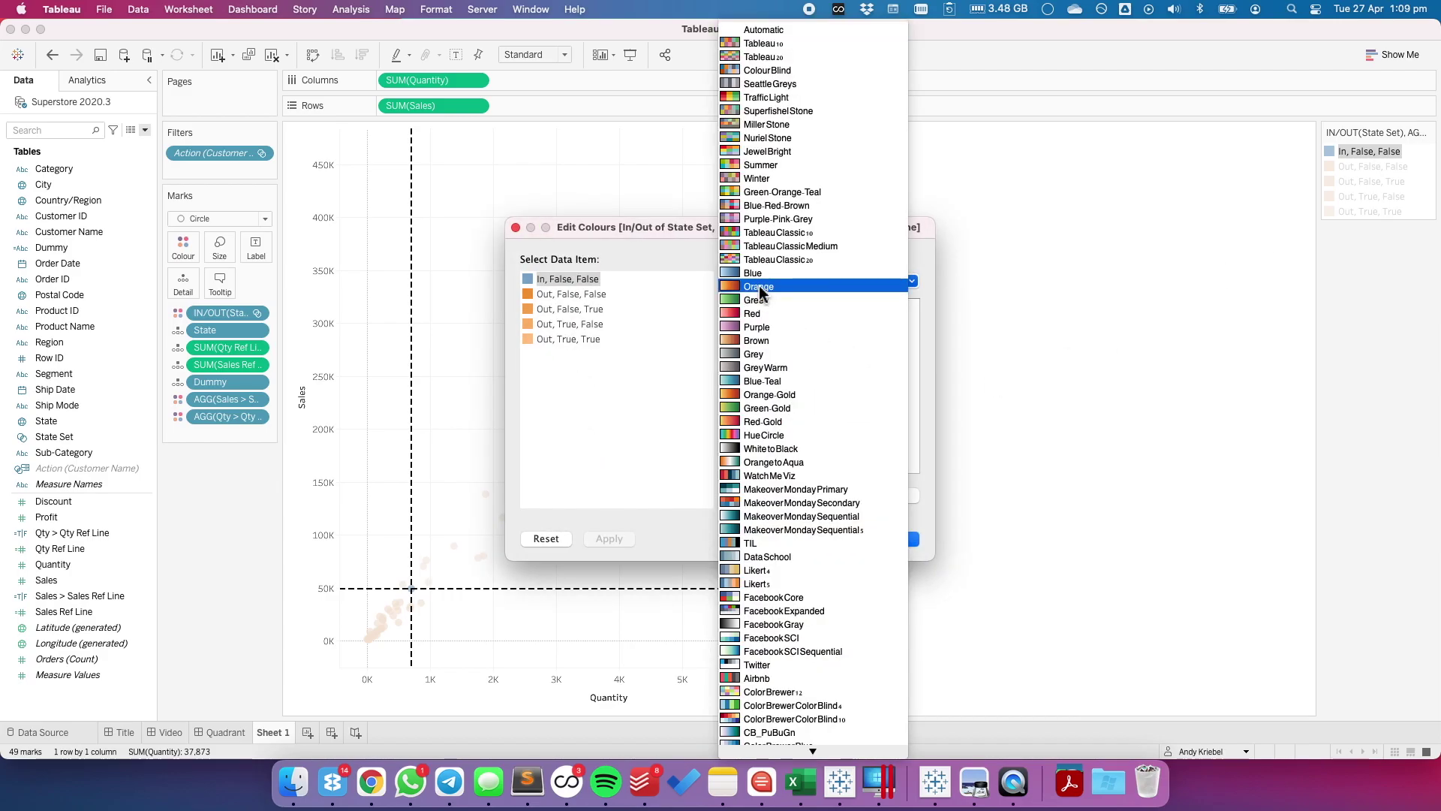
left_click(764, 485)
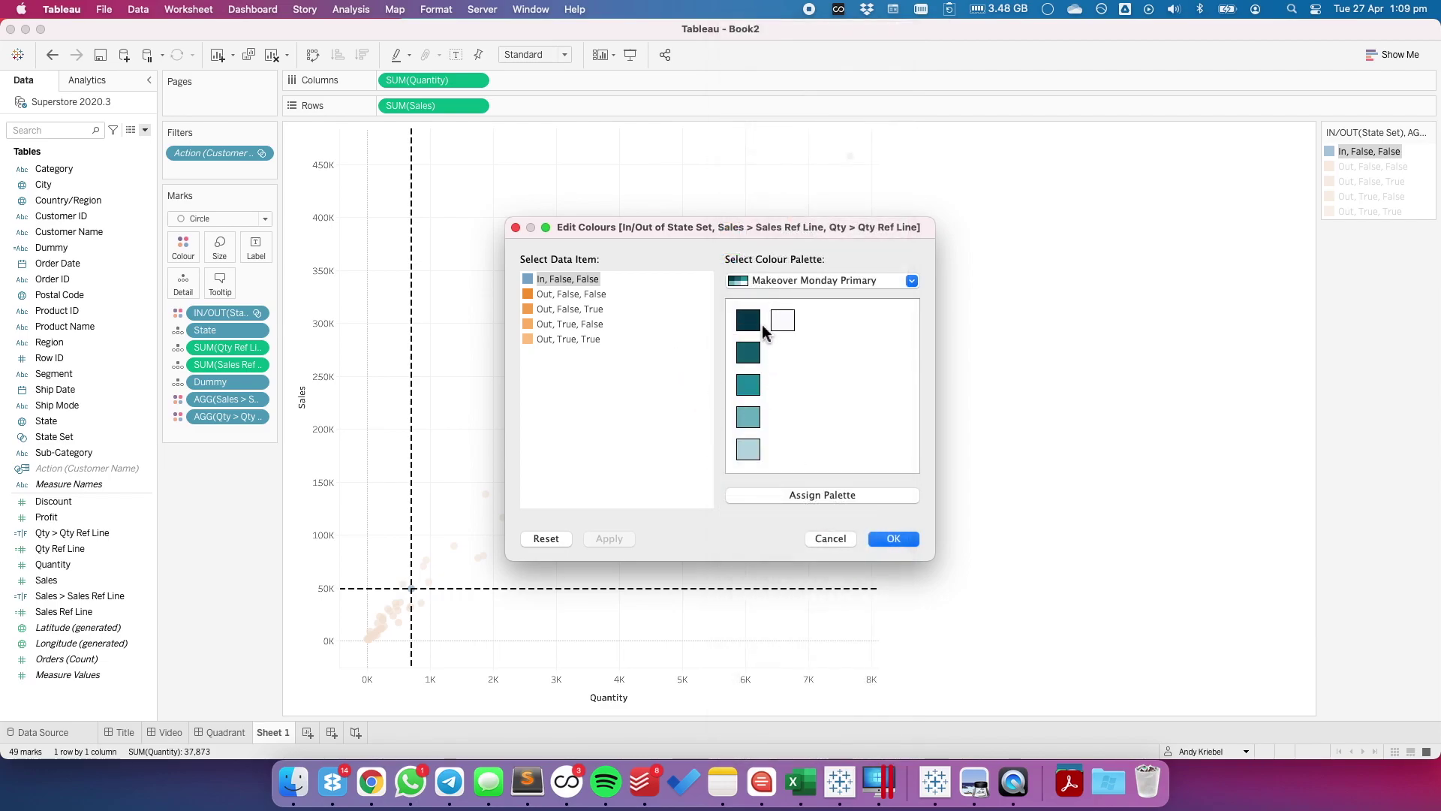
left_click(760, 323)
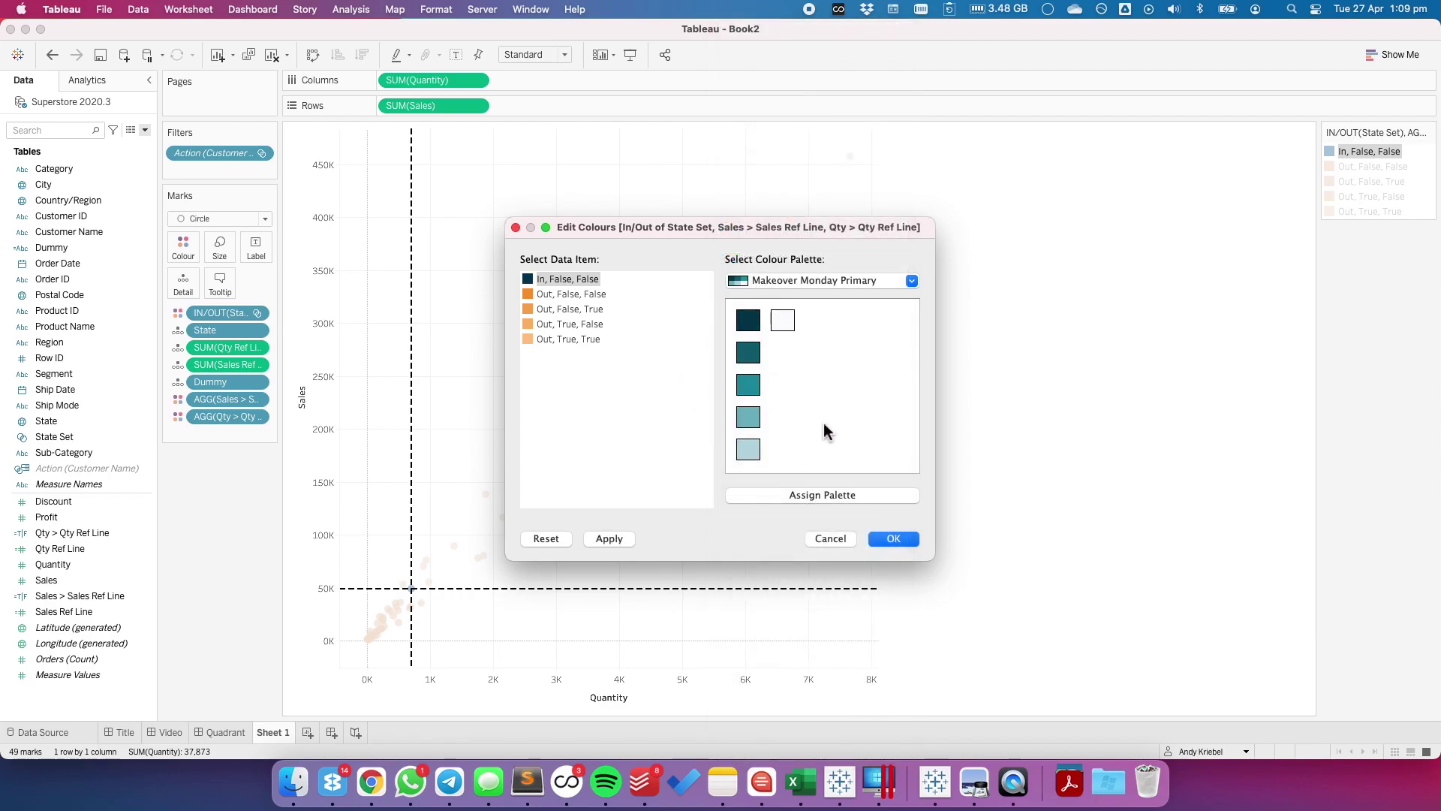
left_click(894, 539)
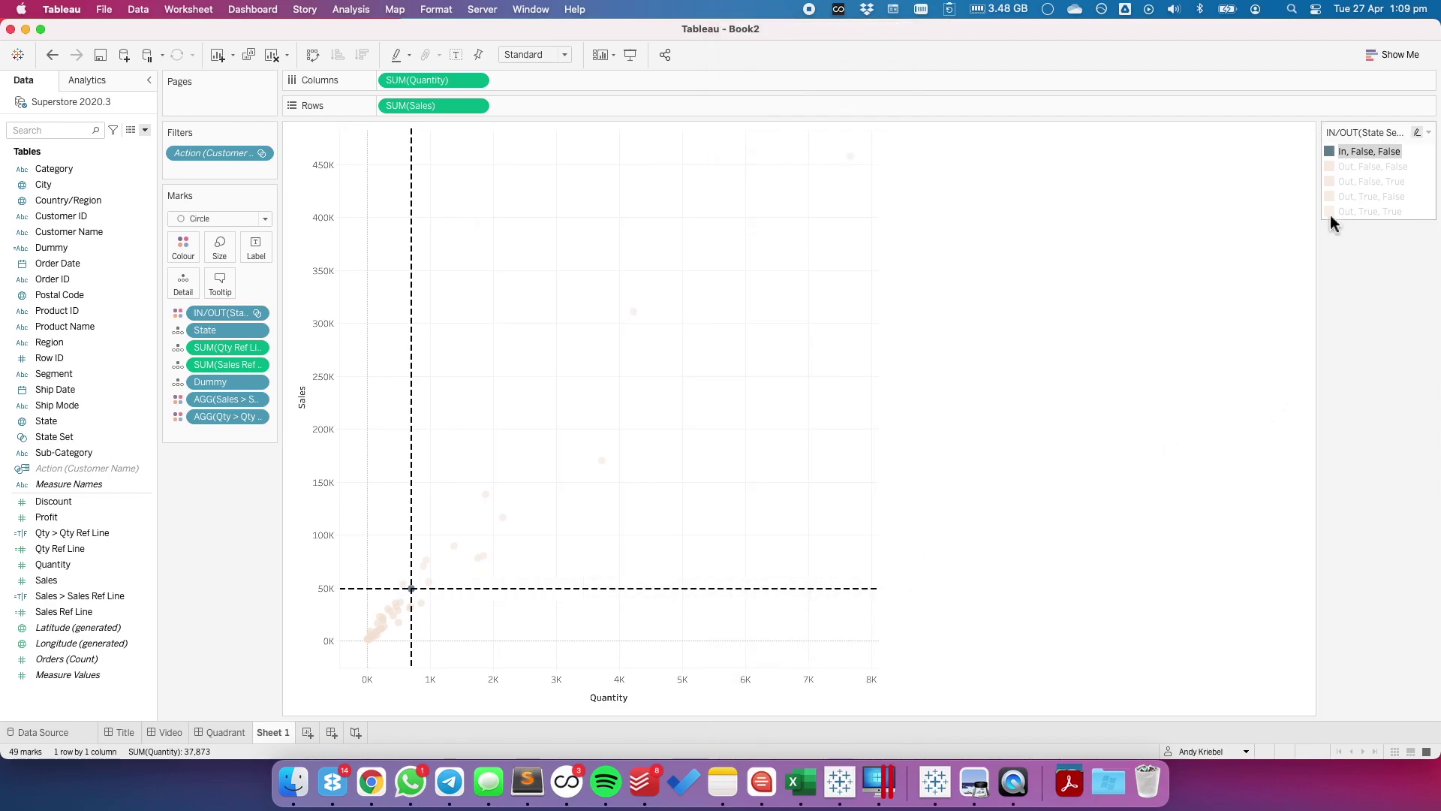
Step: Switch to the Watch Me Viz palette and colour Out, False, False crimson
left_click(1353, 166)
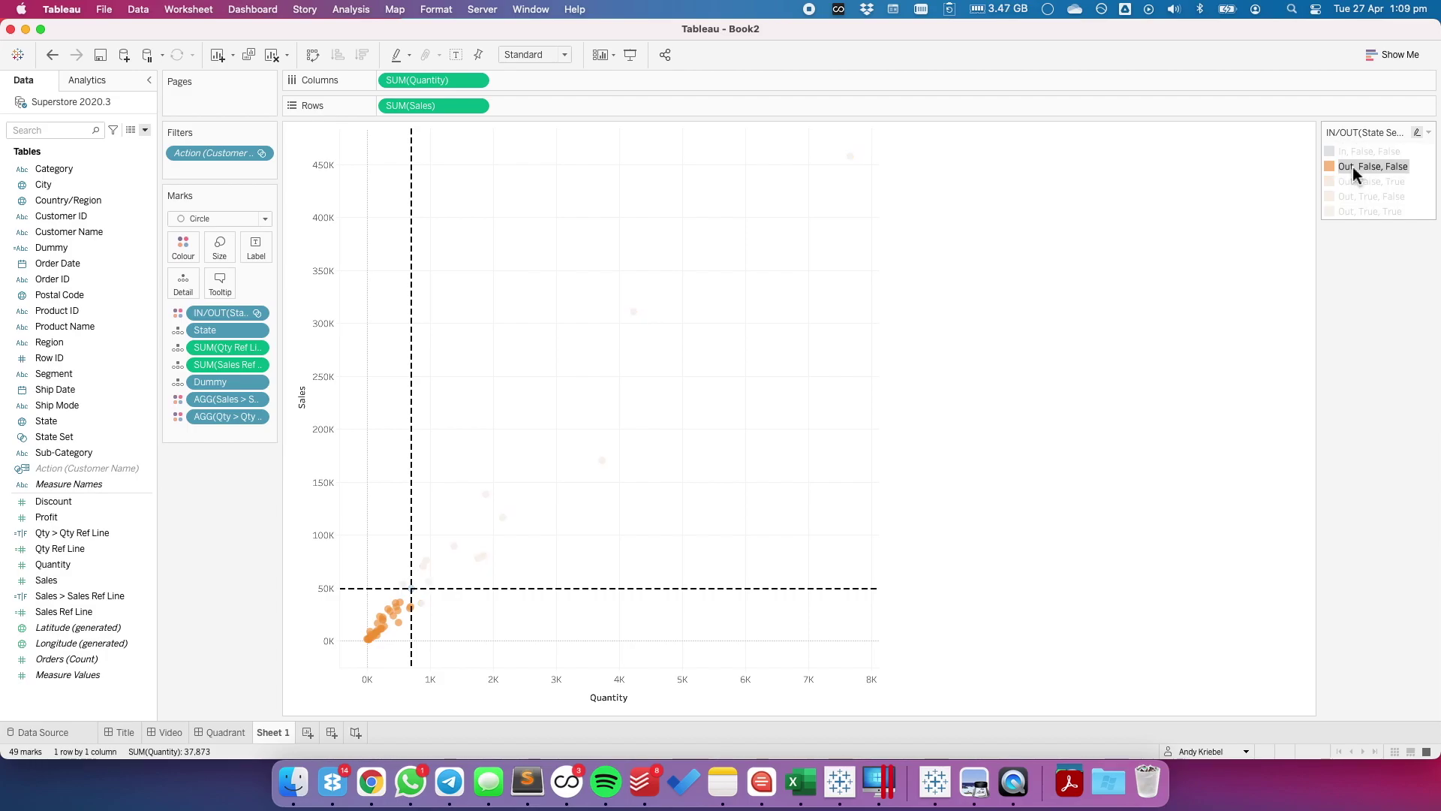
left_click(1384, 170)
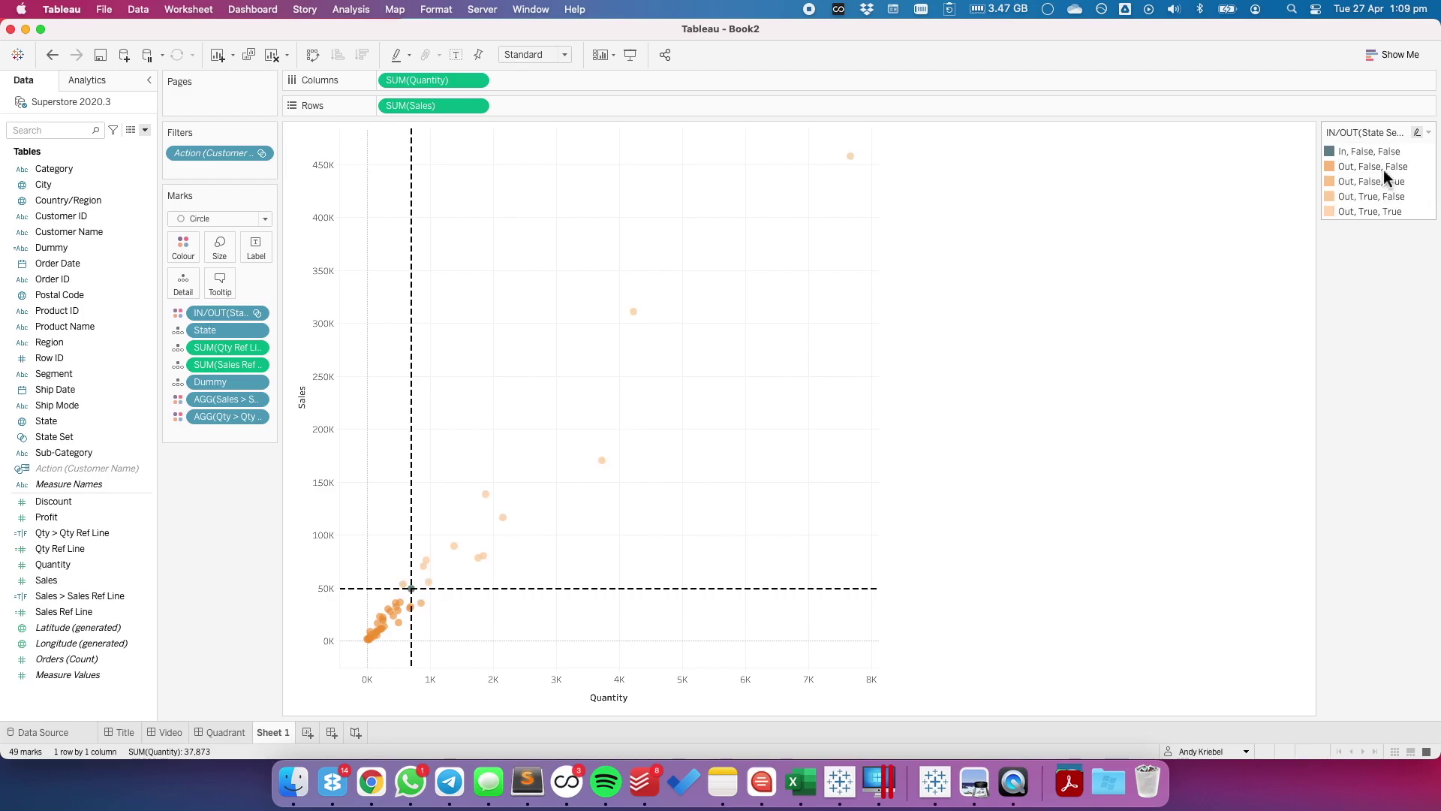
left_click(1384, 170)
left_click(800, 274)
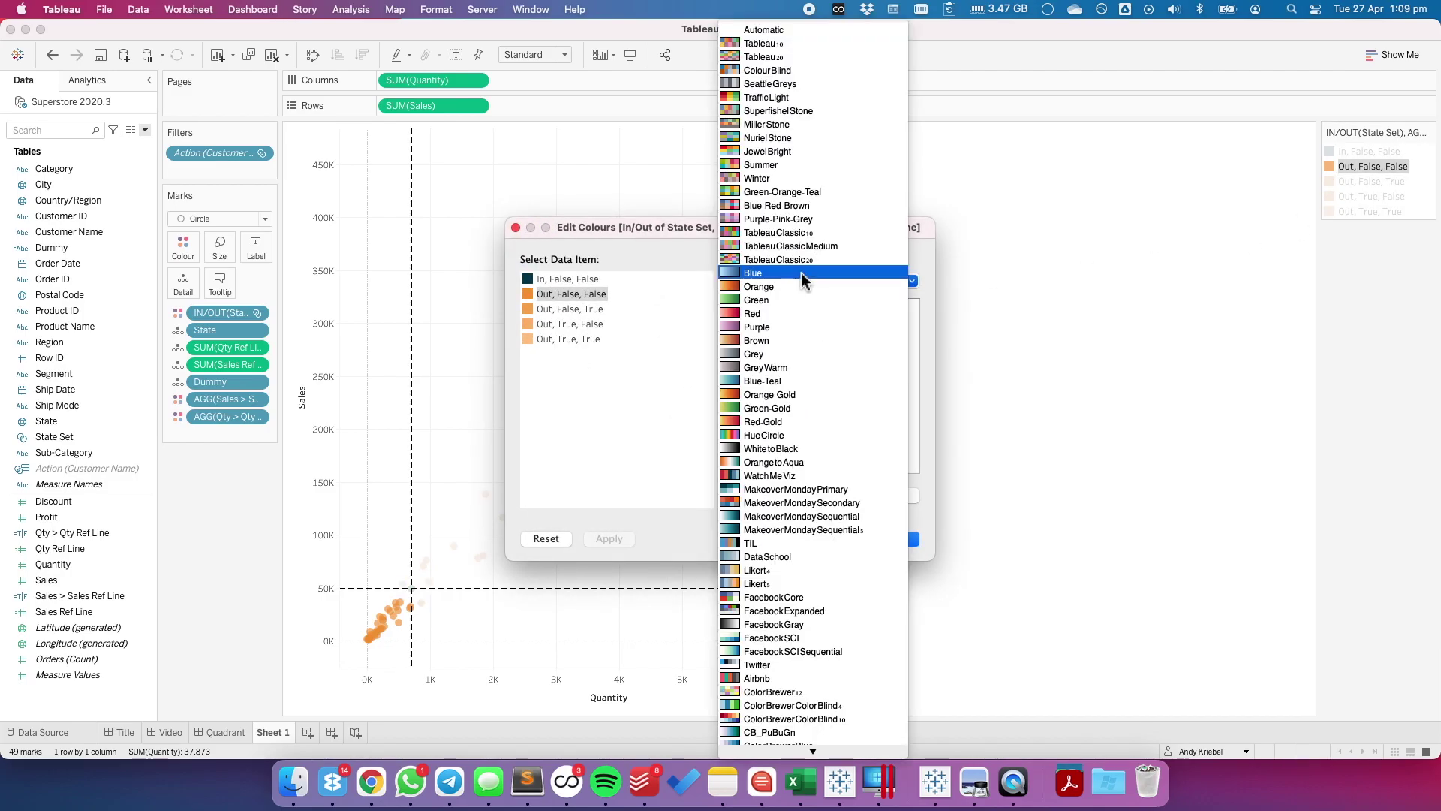
left_click(795, 475)
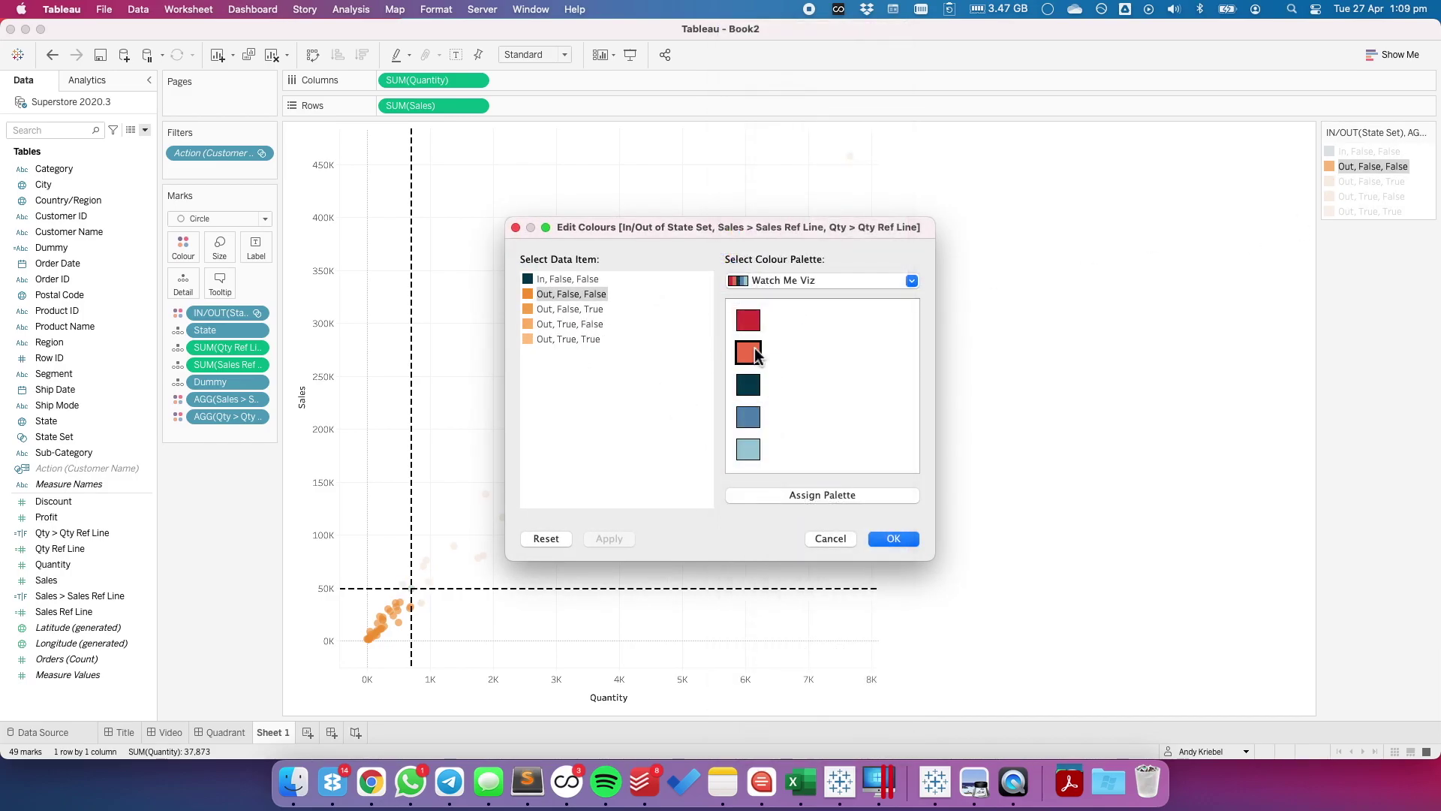
left_click(753, 321)
left_click_drag(666, 229, 899, 150)
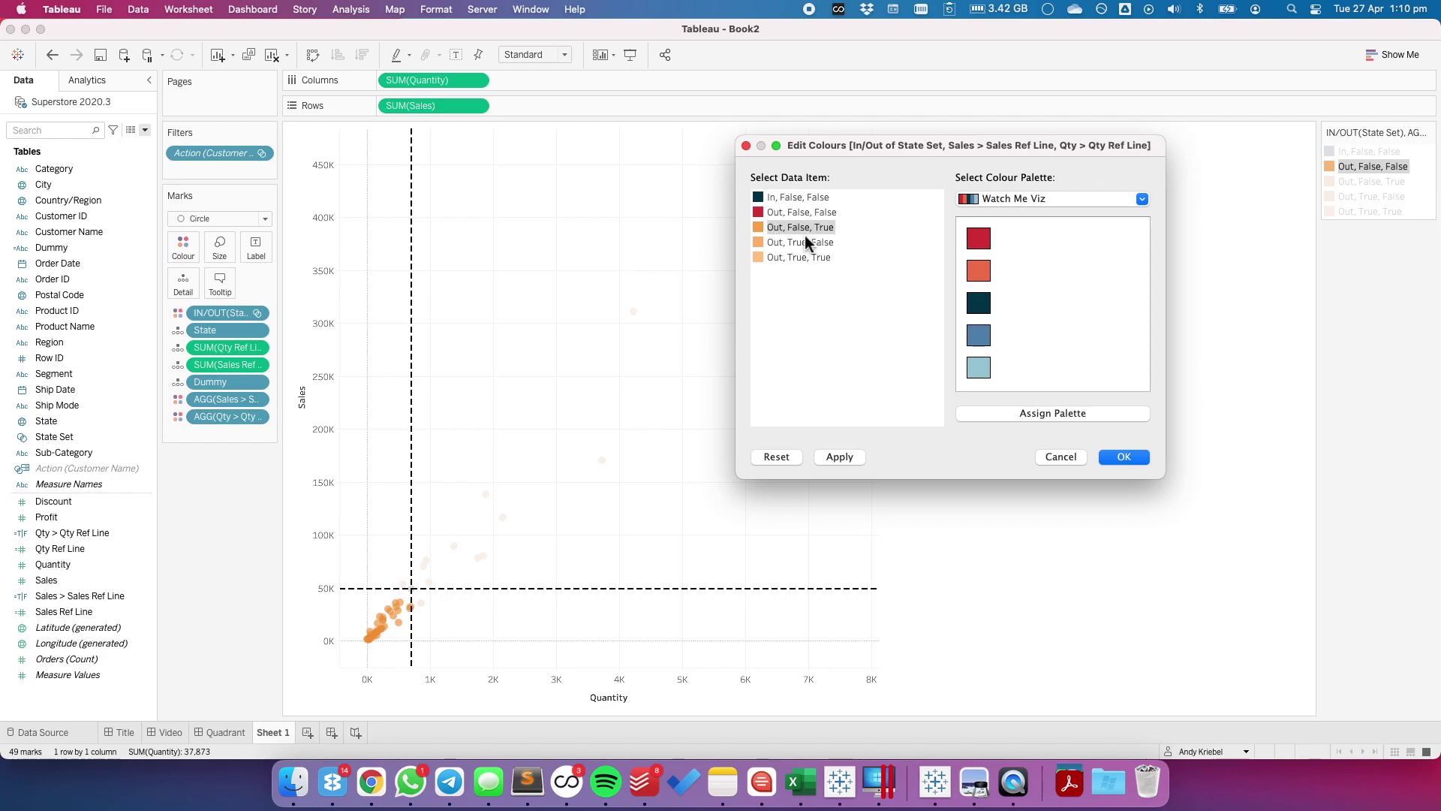
Step: Colour Out, False, True coral, Out, True, False light blue and Out, True, True medium blue
left_click(979, 270)
left_click(978, 367)
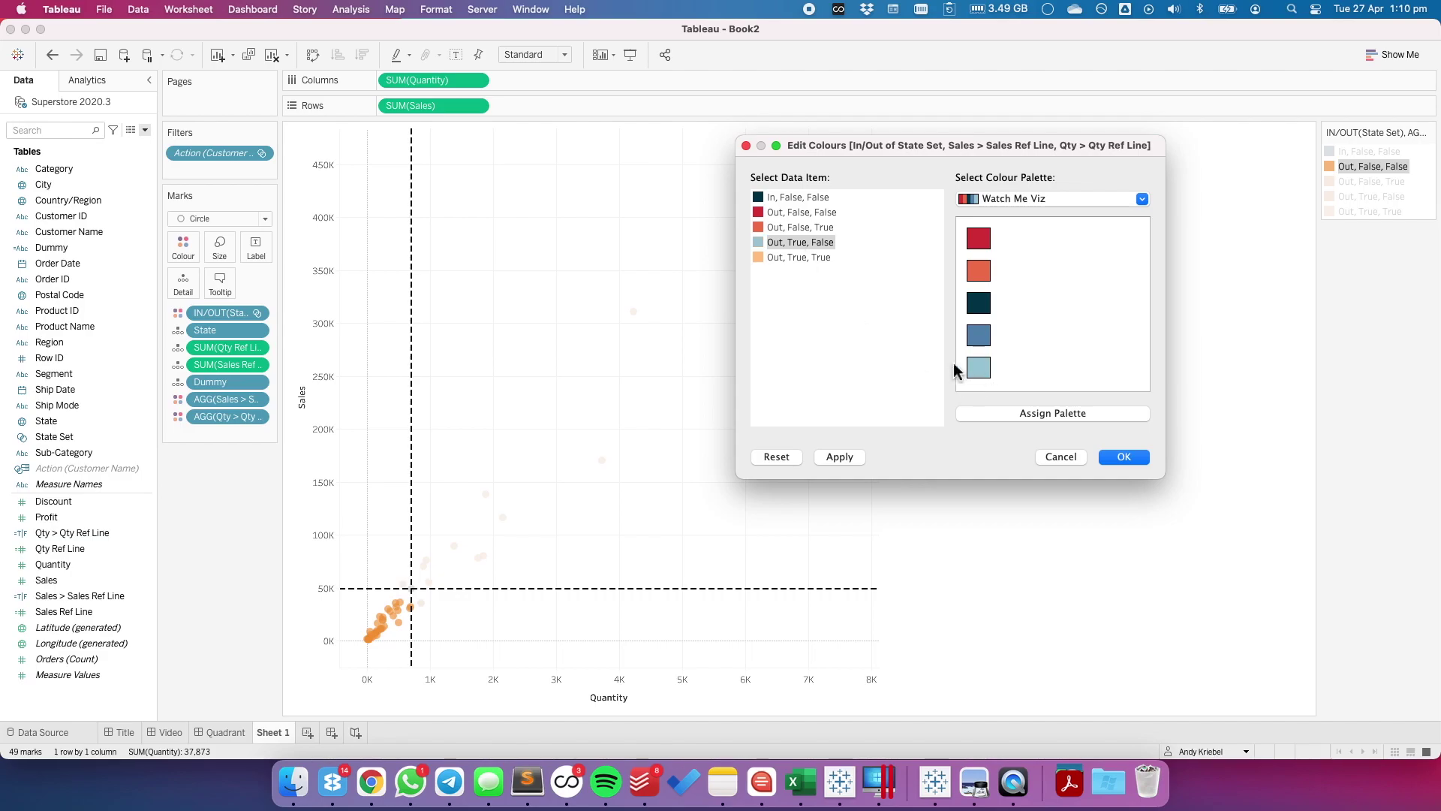
left_click(803, 257)
left_click(982, 336)
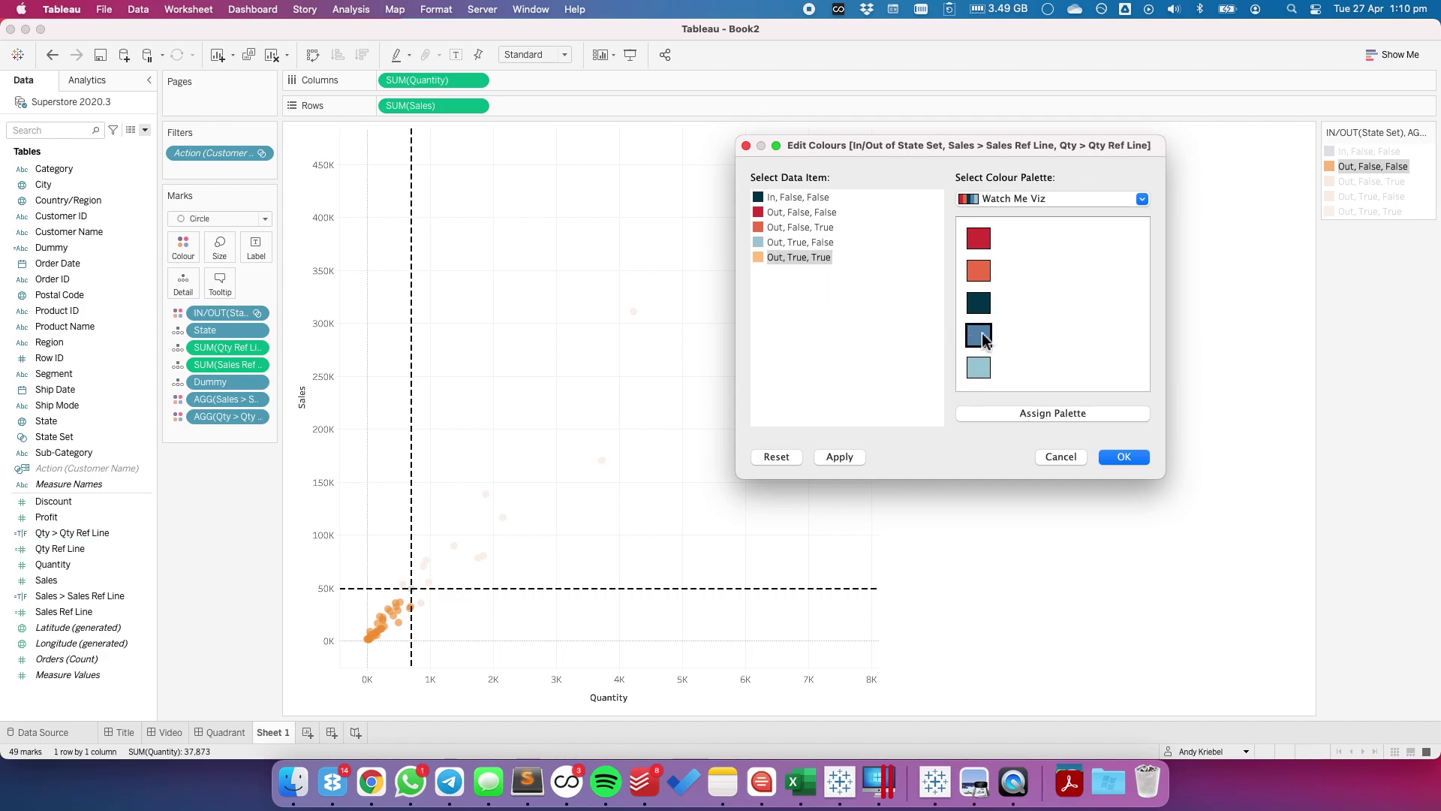
left_click(980, 336)
left_click(1121, 455)
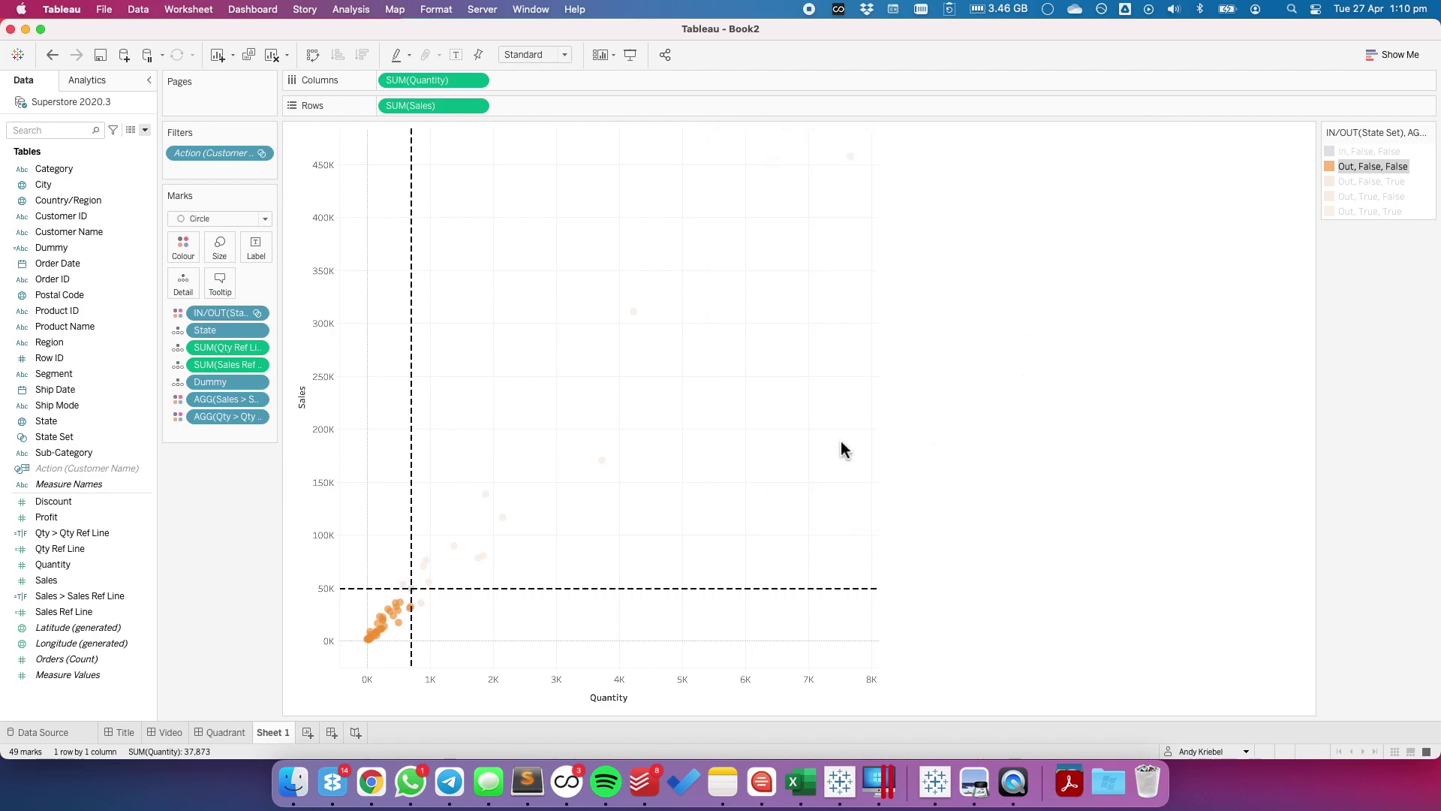
Step: Clear the legend highlight and click two state marks to check the reference lines move
left_click(732, 464)
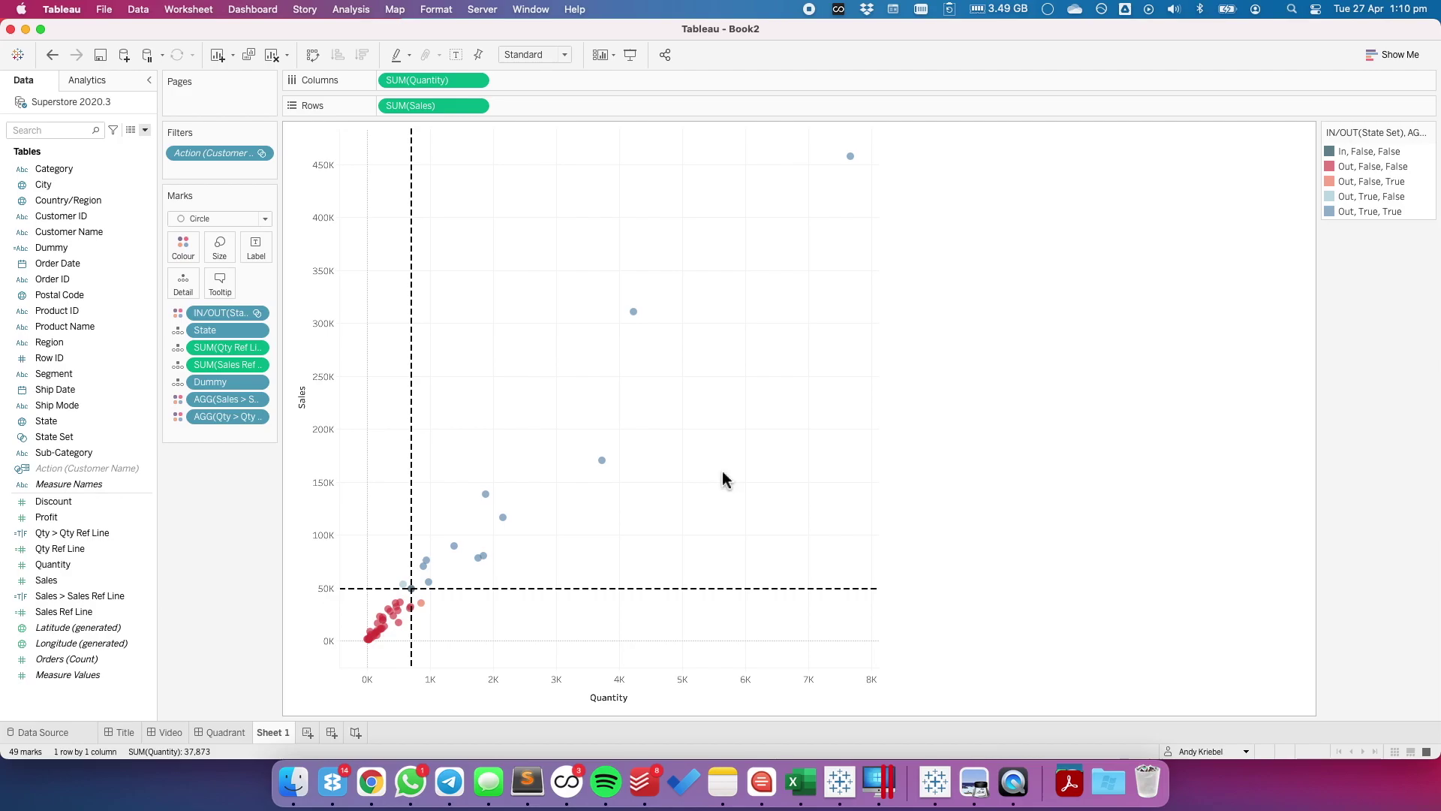
left_click(503, 517)
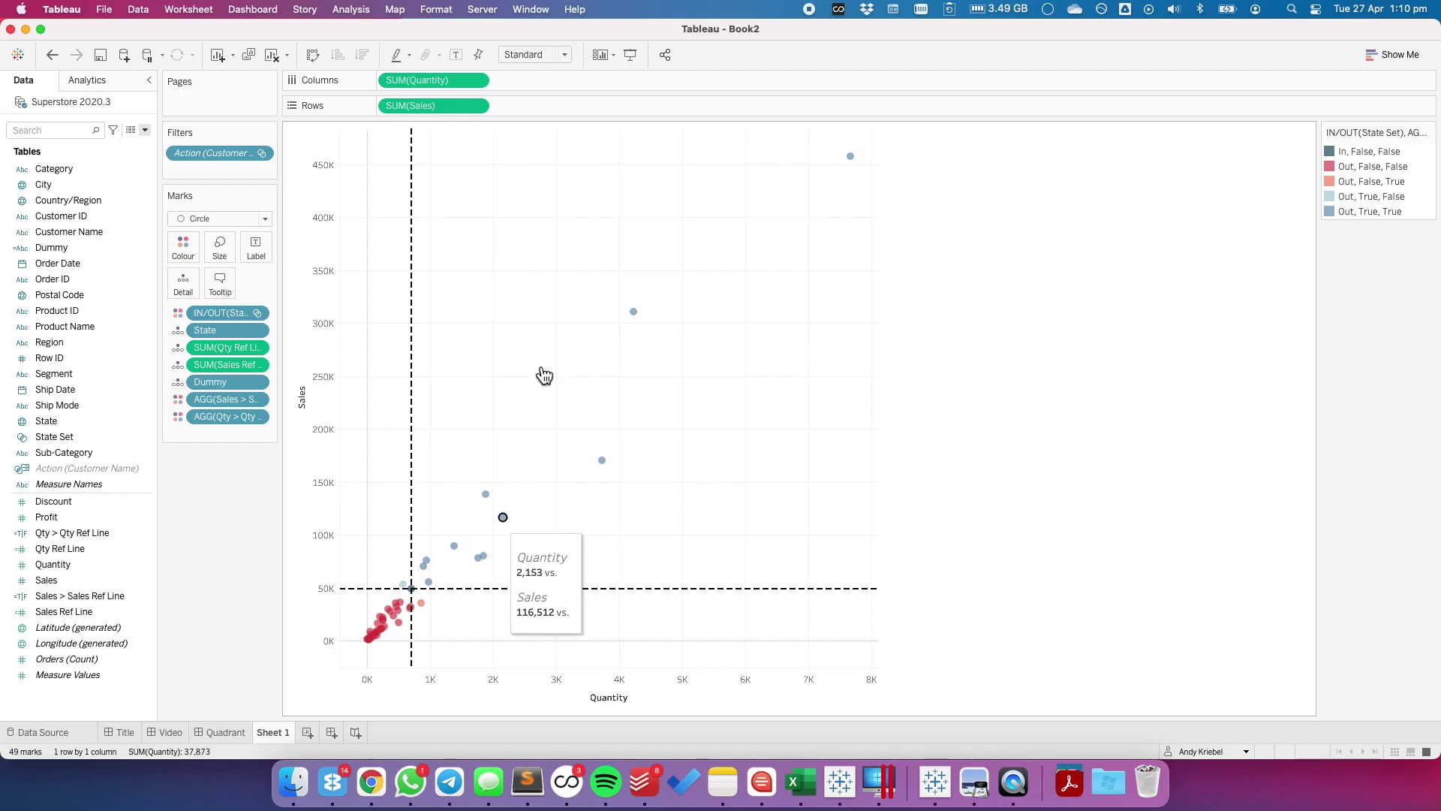
left_click(411, 585)
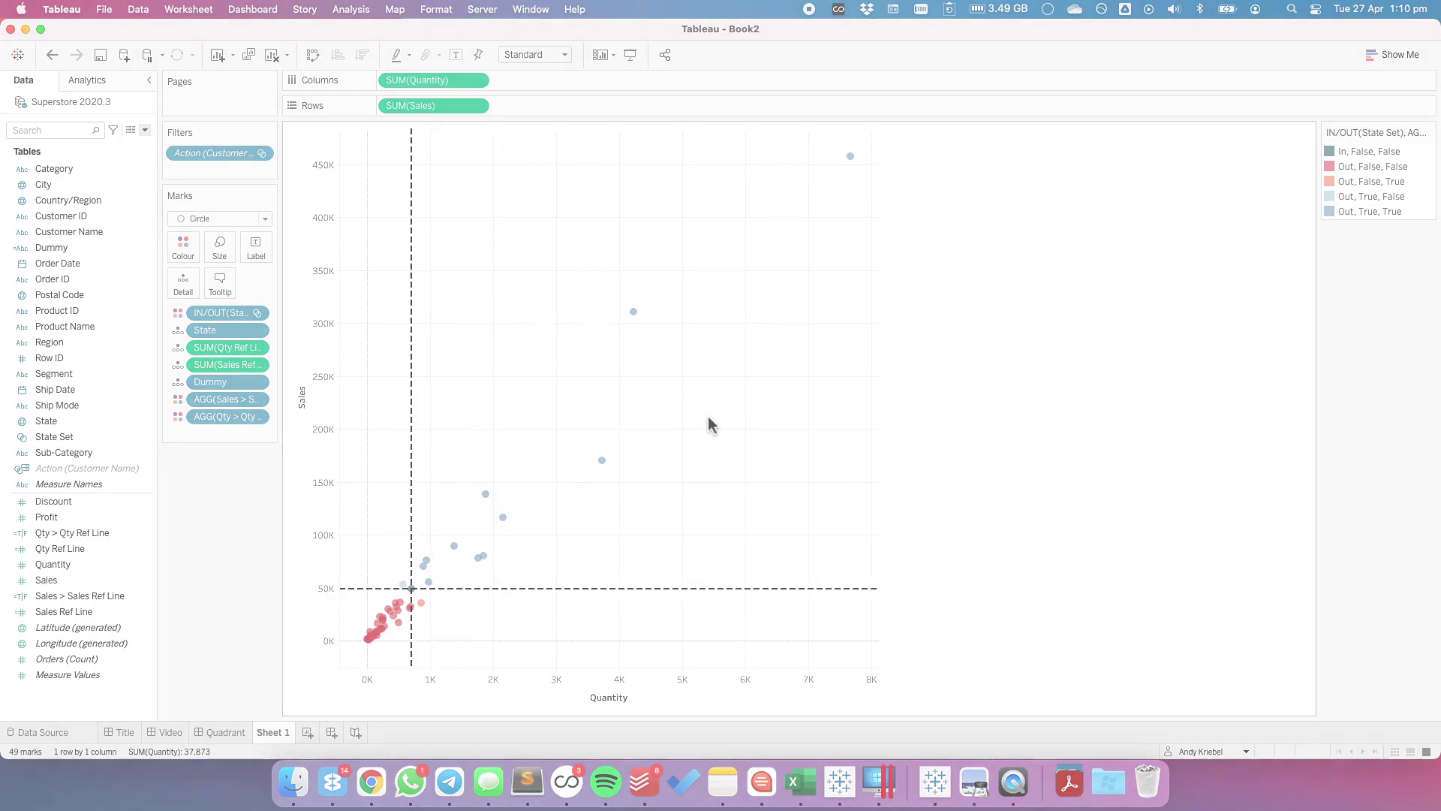